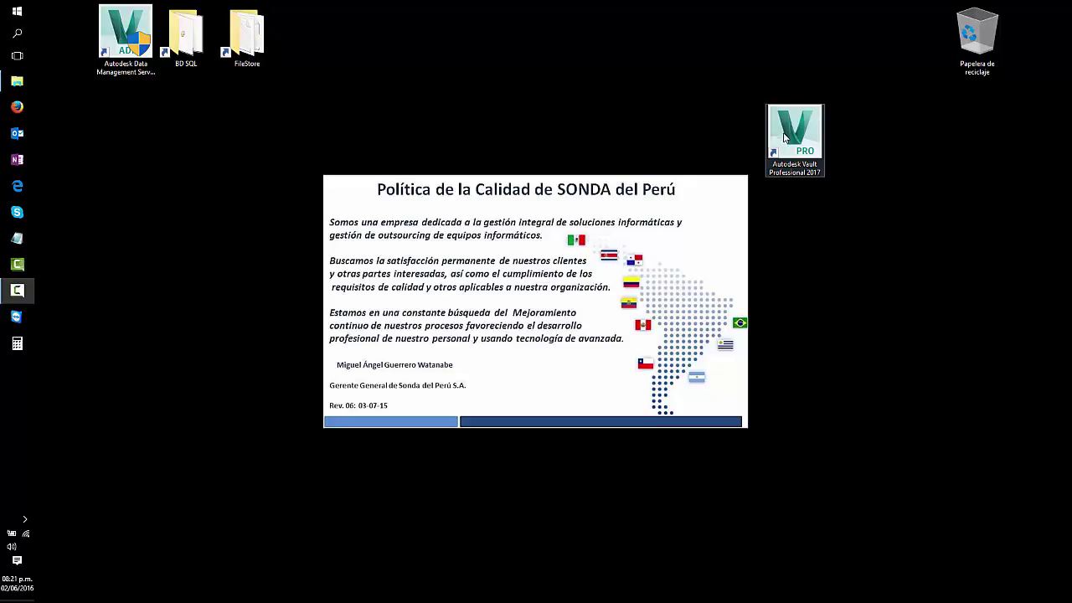
- Start Autodesk Vault Professional 2017 and review the user name, password, server and vault fields of the login
{"action": "left_click", "coordinate": [786, 136]}
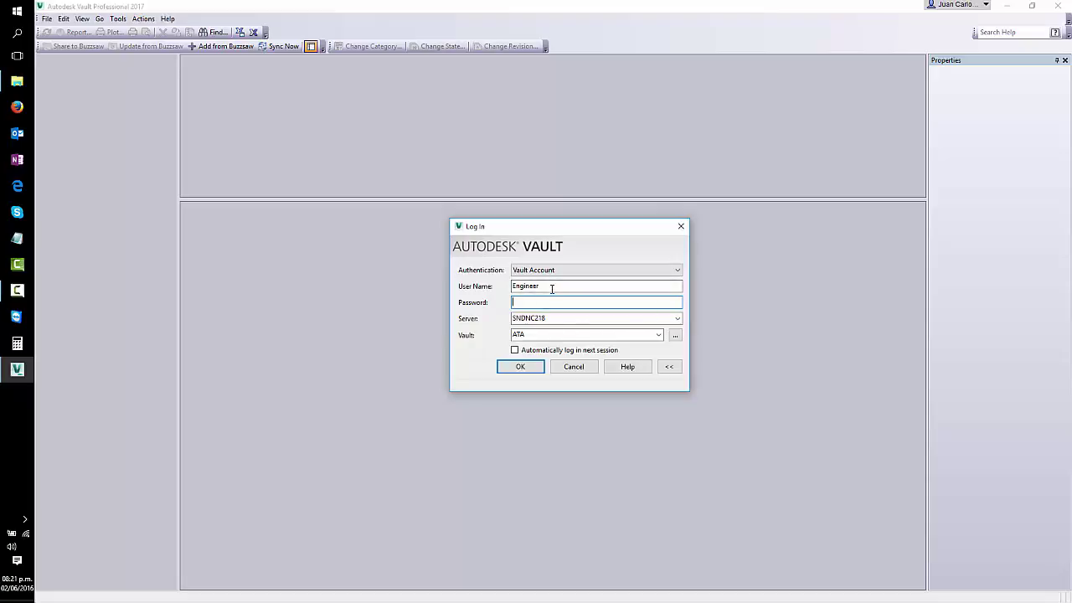
{"action": "left_click_drag", "start_coordinate": [552, 289], "coordinate": [510, 285]}
{"action": "left_click", "coordinate": [517, 302]}
{"action": "left_click_drag", "start_coordinate": [547, 319], "coordinate": [513, 318]}
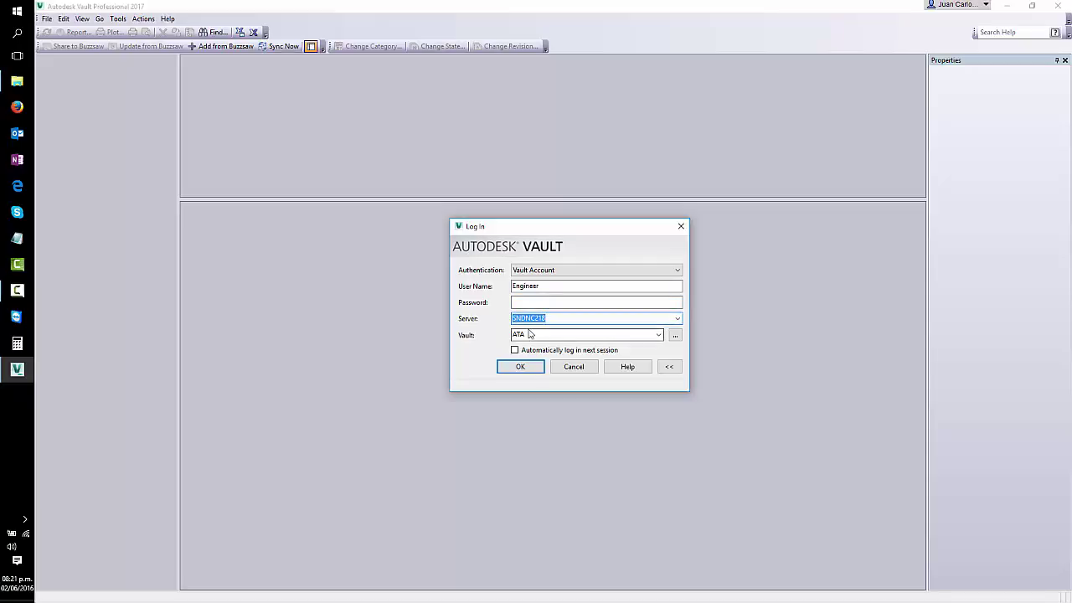
{"action": "left_click", "coordinate": [530, 335]}
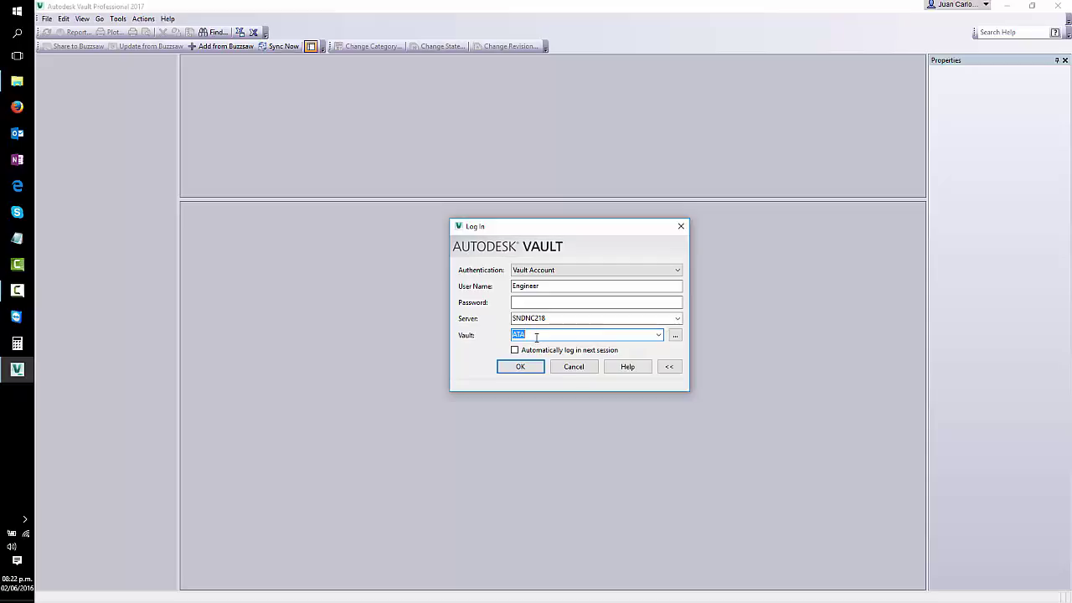
- Choose ATA from the list of available vaults and log in with the Engineer account
{"action": "left_click", "coordinate": [675, 336]}
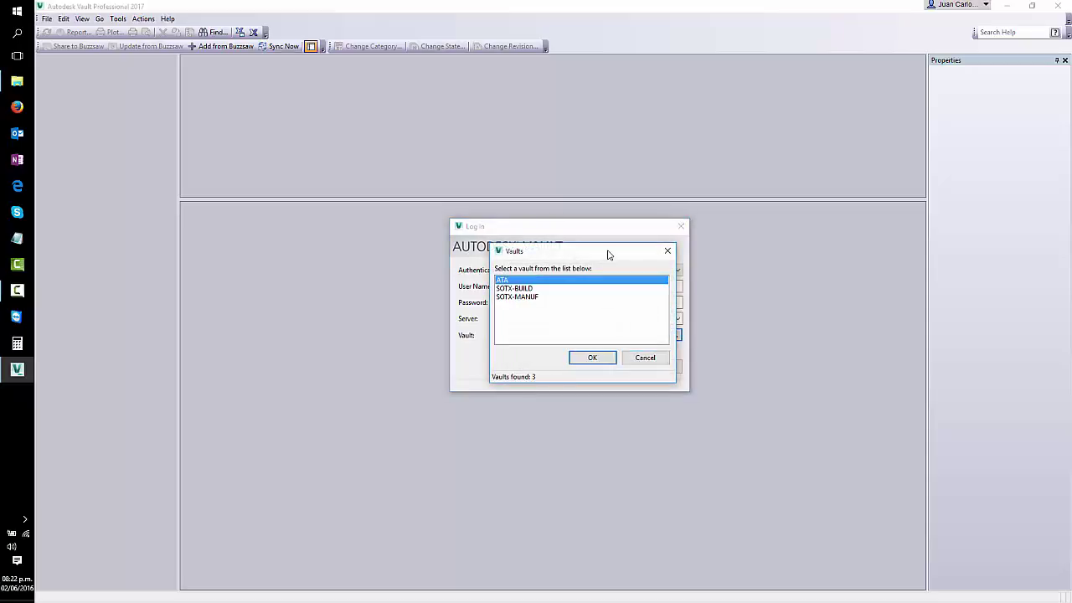
{"action": "left_click_drag", "start_coordinate": [615, 251], "coordinate": [820, 122]}
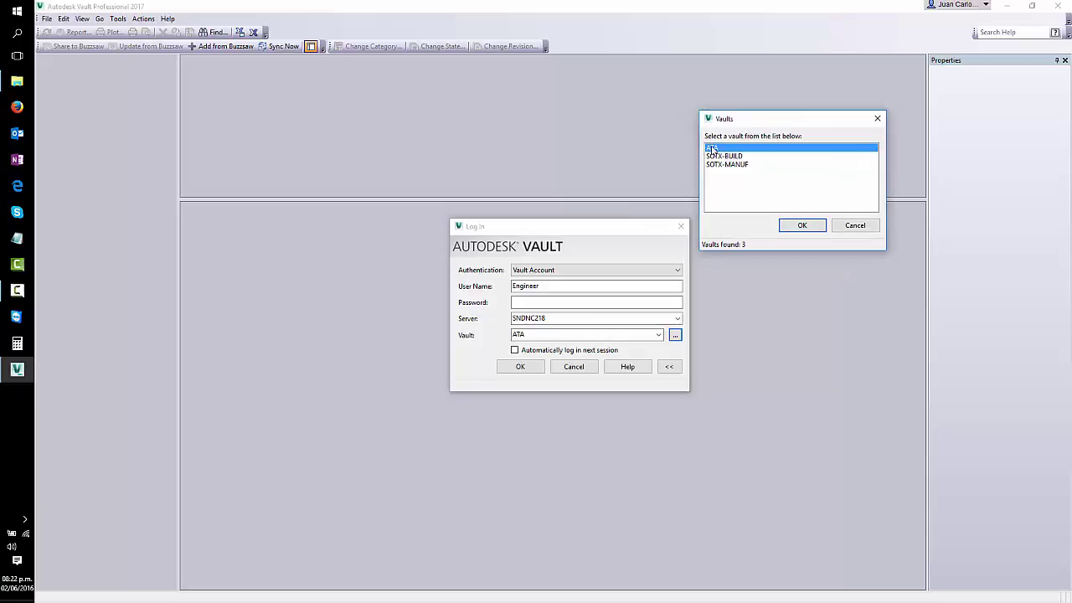
{"action": "left_click", "coordinate": [800, 225]}
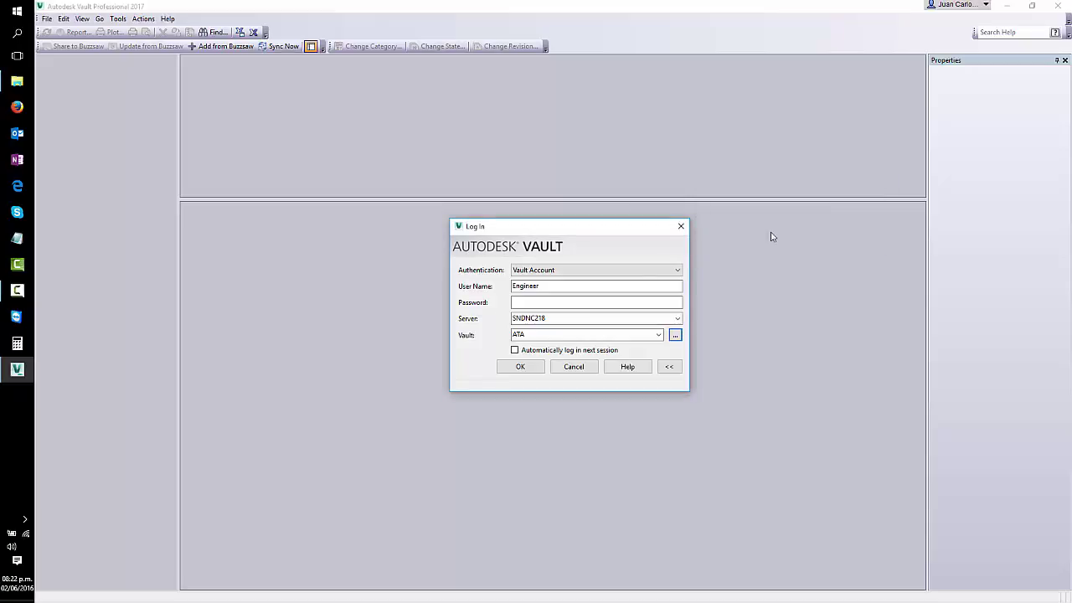
{"action": "left_click", "coordinate": [521, 367]}
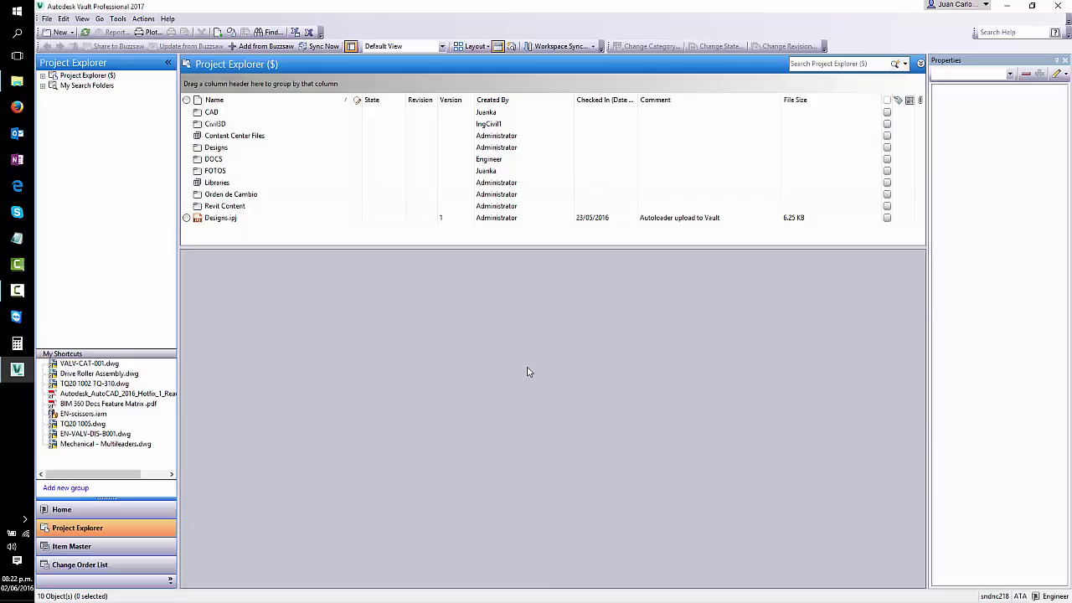
- Browse to the CAD folder, enlarge its file list, and show the version history of TQ20 1005.dwg
{"action": "left_click", "coordinate": [43, 76]}
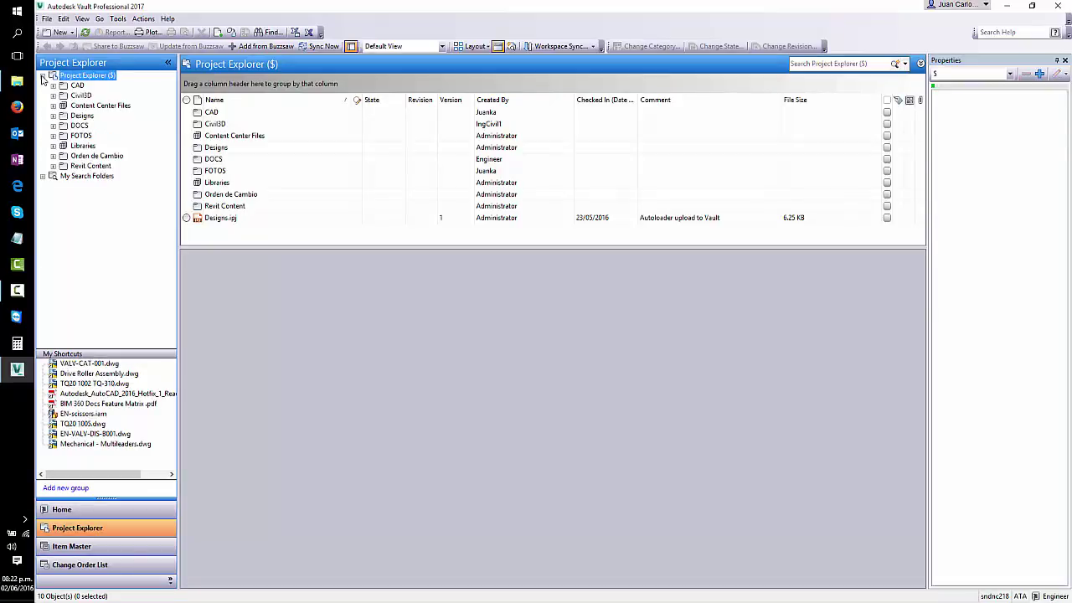
{"action": "left_click", "coordinate": [65, 87]}
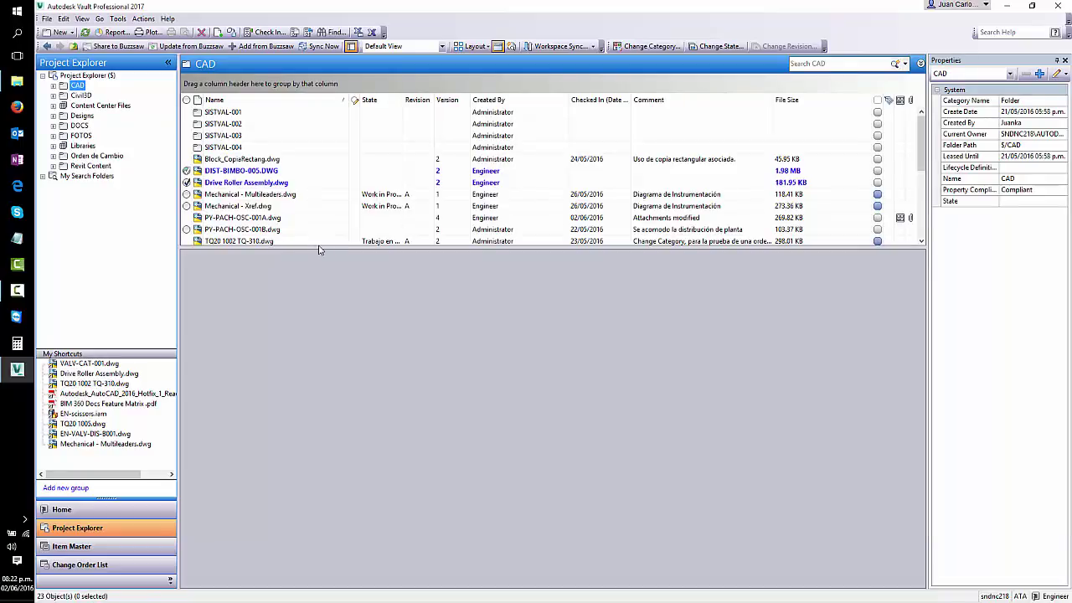
{"action": "left_click_drag", "start_coordinate": [318, 248], "coordinate": [312, 361]}
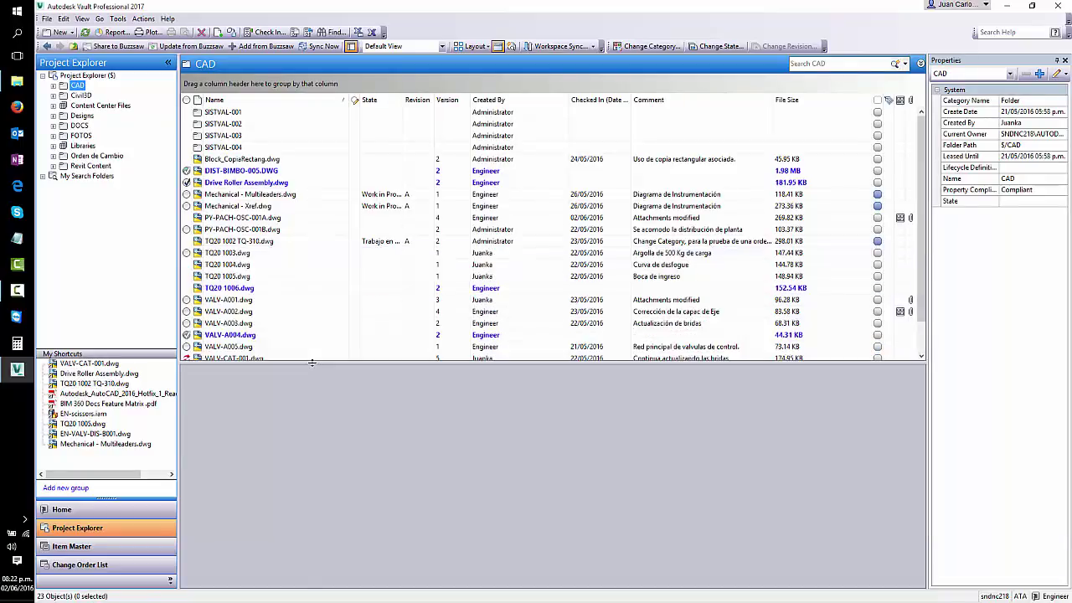
{"action": "left_click", "coordinate": [245, 278]}
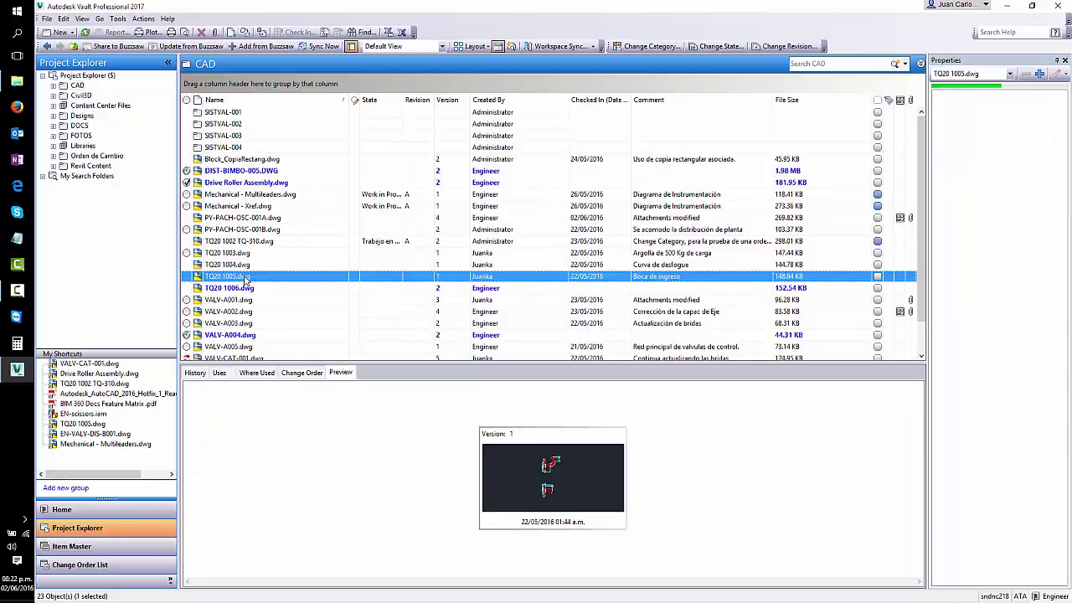
{"action": "left_click", "coordinate": [199, 372]}
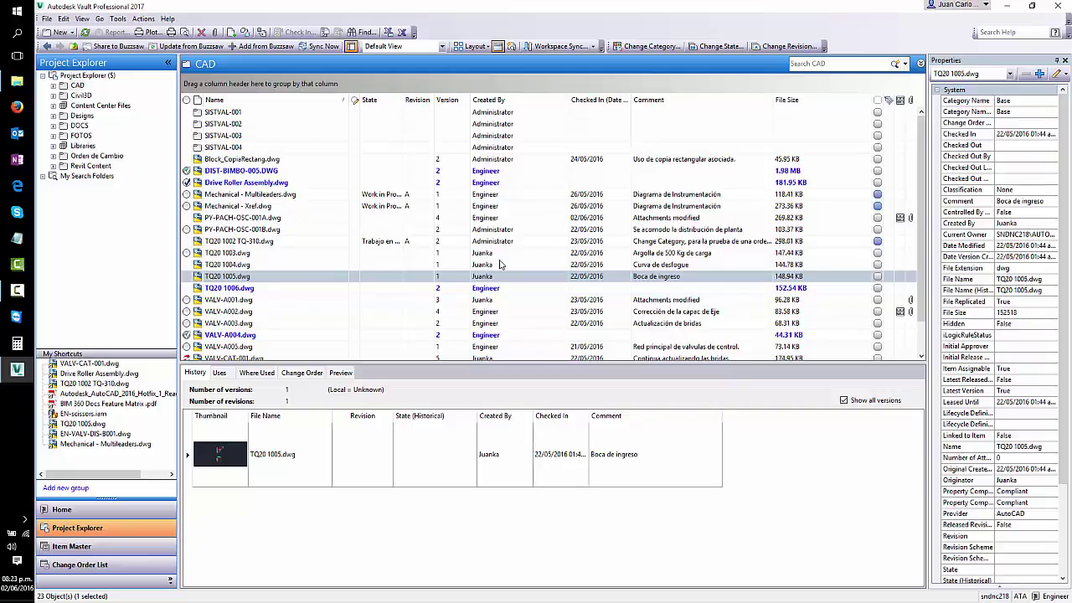
- Open the working folder options from the vault's administration settings and bring the dialog fully into view
{"action": "left_click", "coordinate": [115, 19]}
{"action": "mouse_move", "coordinate": [172, 112]}
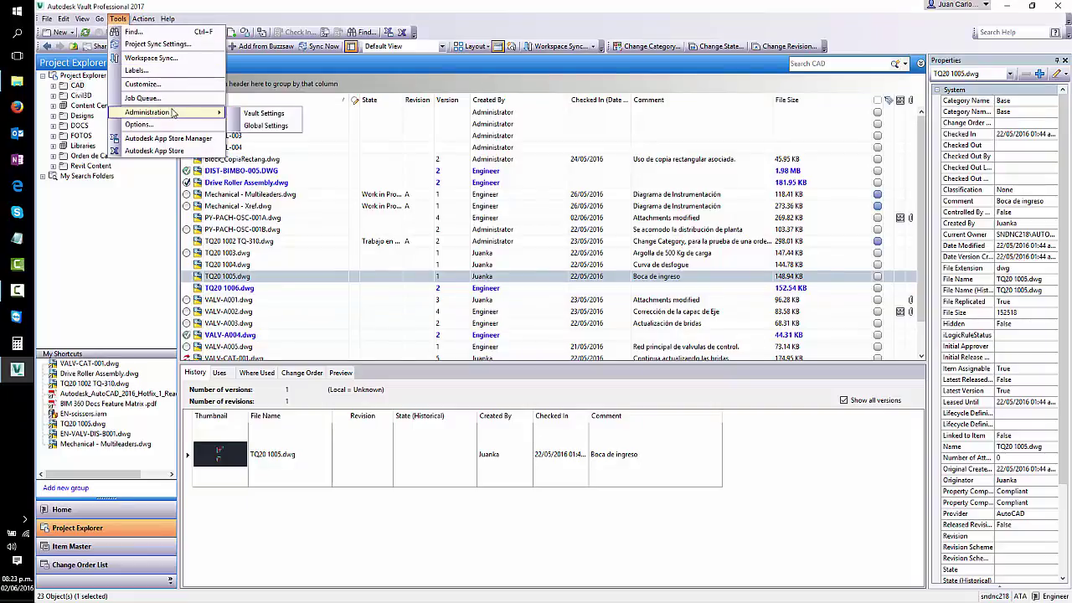
{"action": "left_click", "coordinate": [240, 117]}
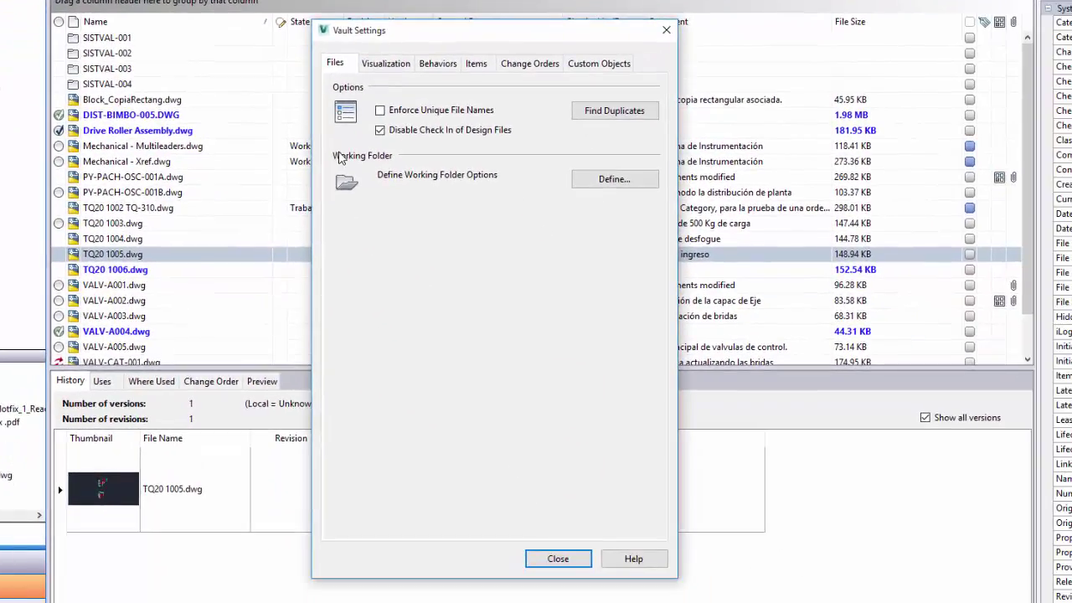
{"action": "left_click", "coordinate": [606, 180]}
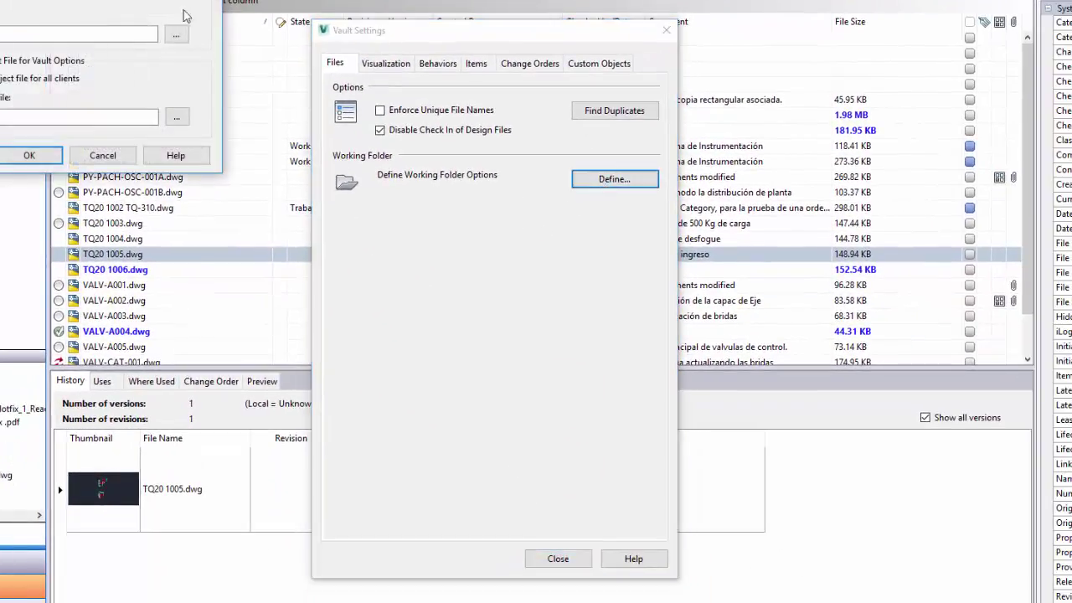
{"action": "left_click_drag", "start_coordinate": [184, 15], "coordinate": [260, 65]}
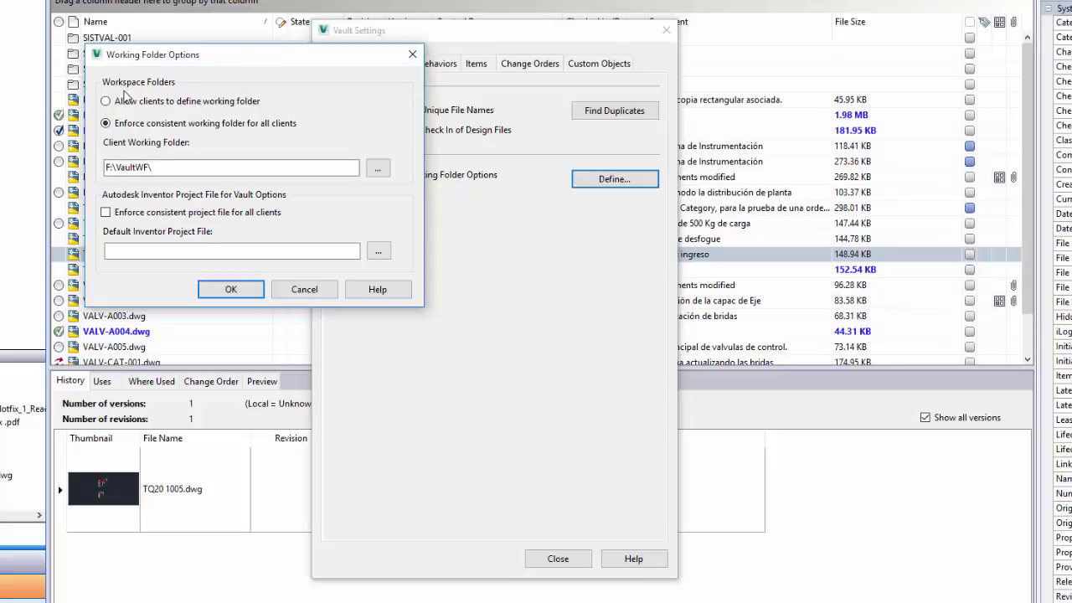
- Allow clients to define the working folder, switch back to enforcing a consistent one for all clients, and highlight its path
{"action": "left_click", "coordinate": [127, 102]}
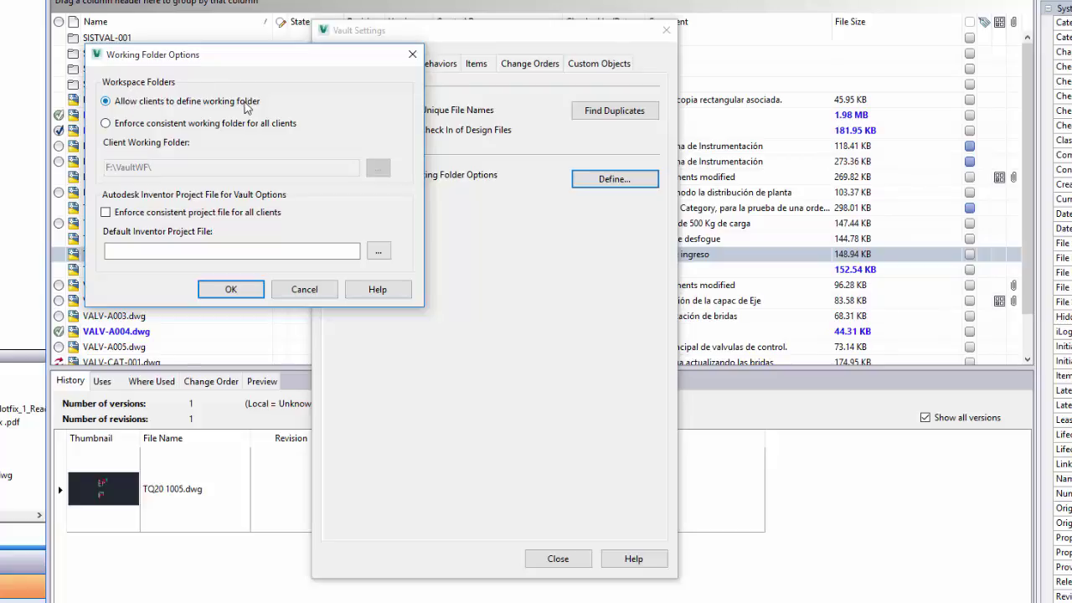
{"action": "left_click", "coordinate": [112, 124]}
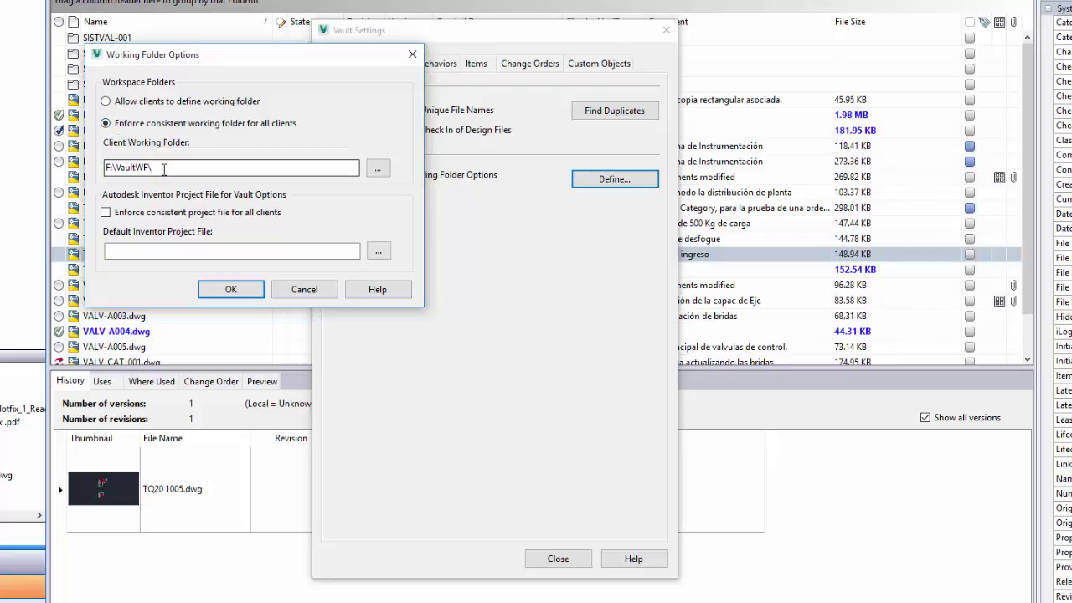
{"action": "left_click_drag", "start_coordinate": [160, 168], "coordinate": [99, 170]}
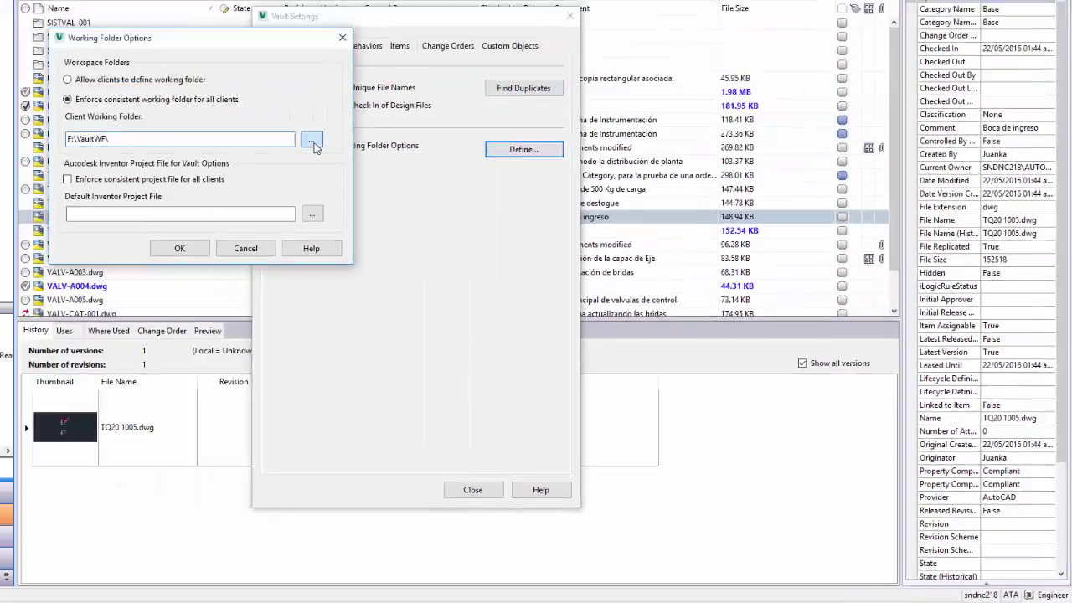
- Try to change the enforced client working folder to _Escritorio Provis on drive F: and save the options
{"action": "left_click", "coordinate": [429, 211]}
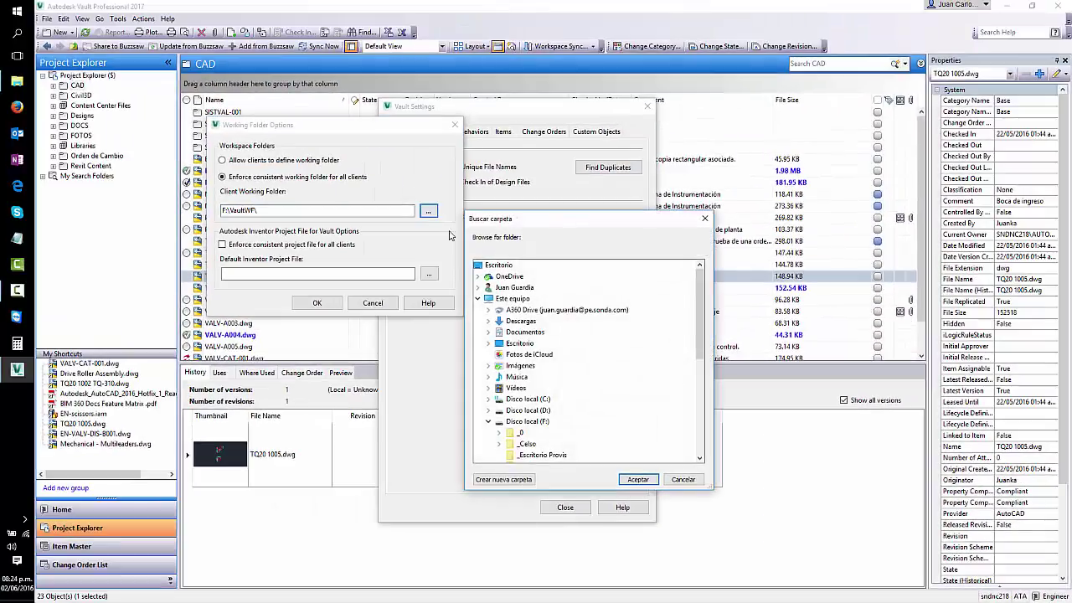
{"action": "left_click", "coordinate": [540, 454]}
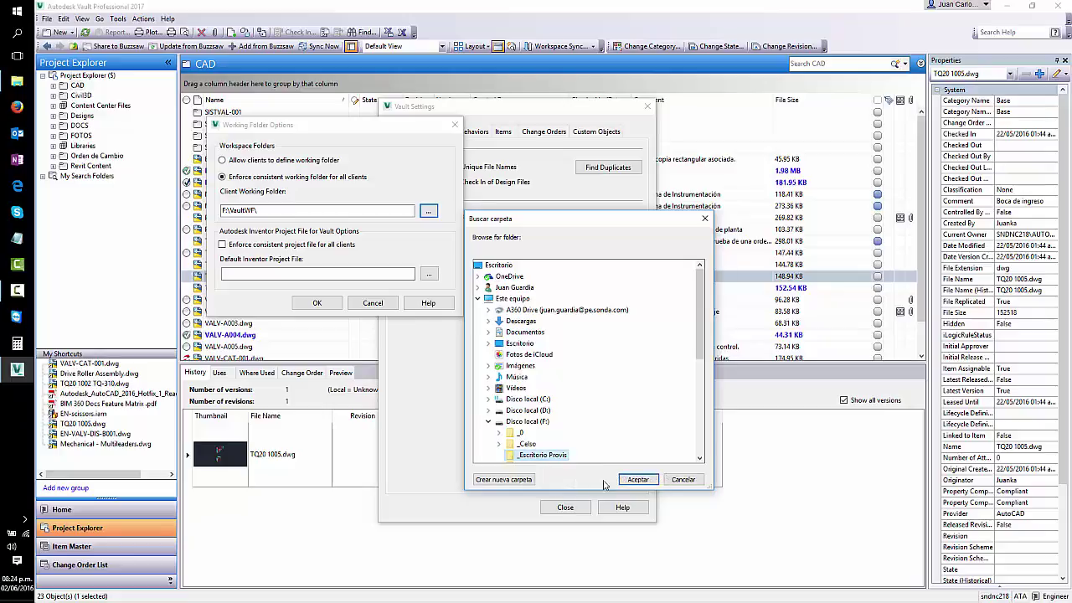
{"action": "left_click", "coordinate": [626, 479]}
{"action": "left_click", "coordinate": [318, 303]}
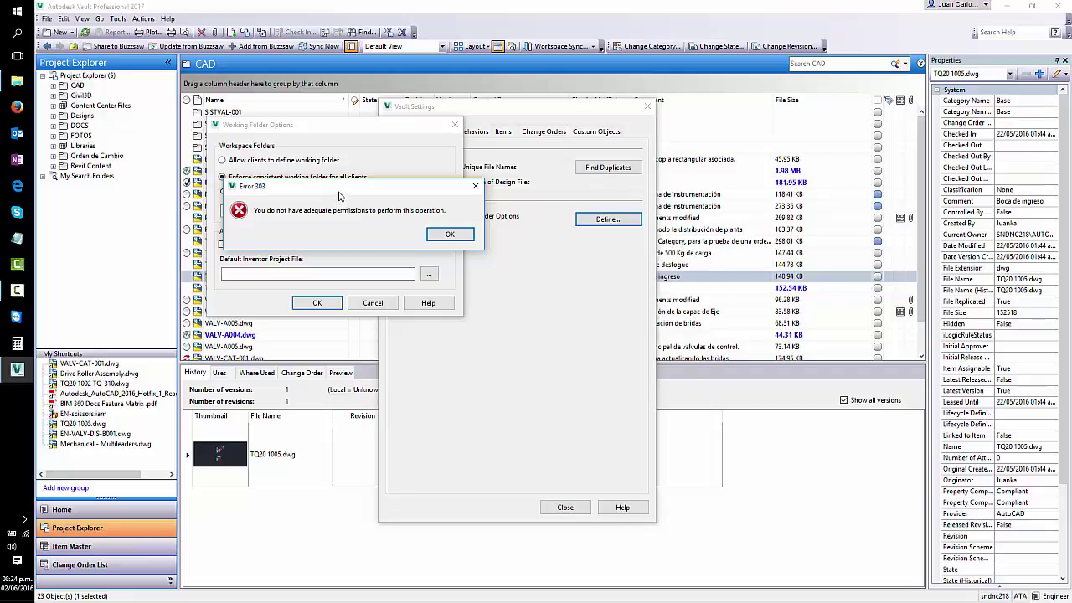
{"action": "left_click", "coordinate": [475, 185]}
{"action": "left_click", "coordinate": [472, 186]}
{"action": "left_click", "coordinate": [317, 302]}
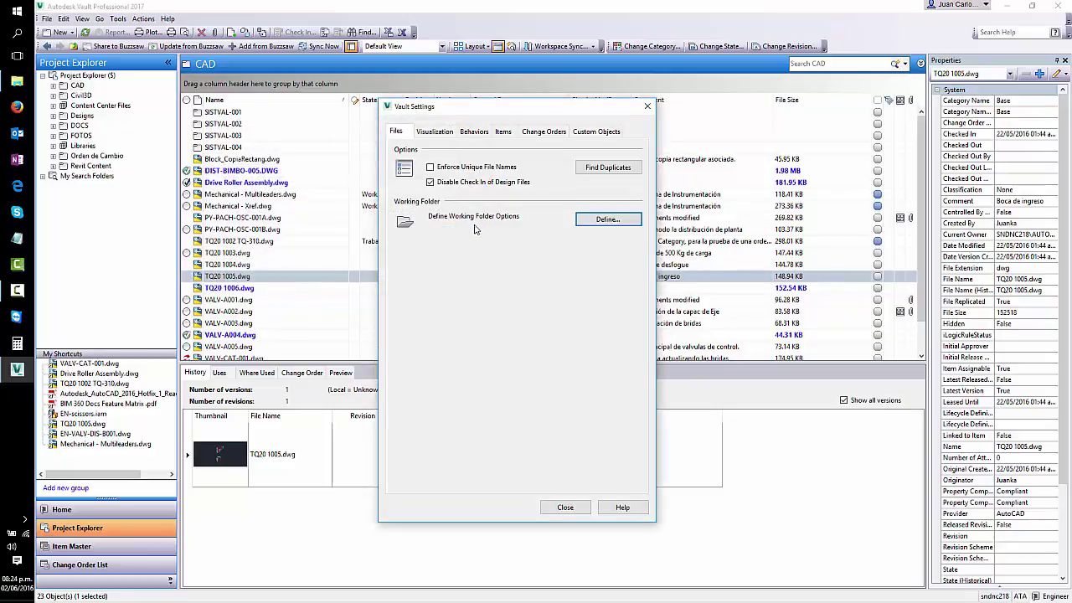
- Reopen the working folder options, then open F:\VaultWF in File Explorer to compare its contents with the vault's folder tree
{"action": "left_click", "coordinate": [587, 221]}
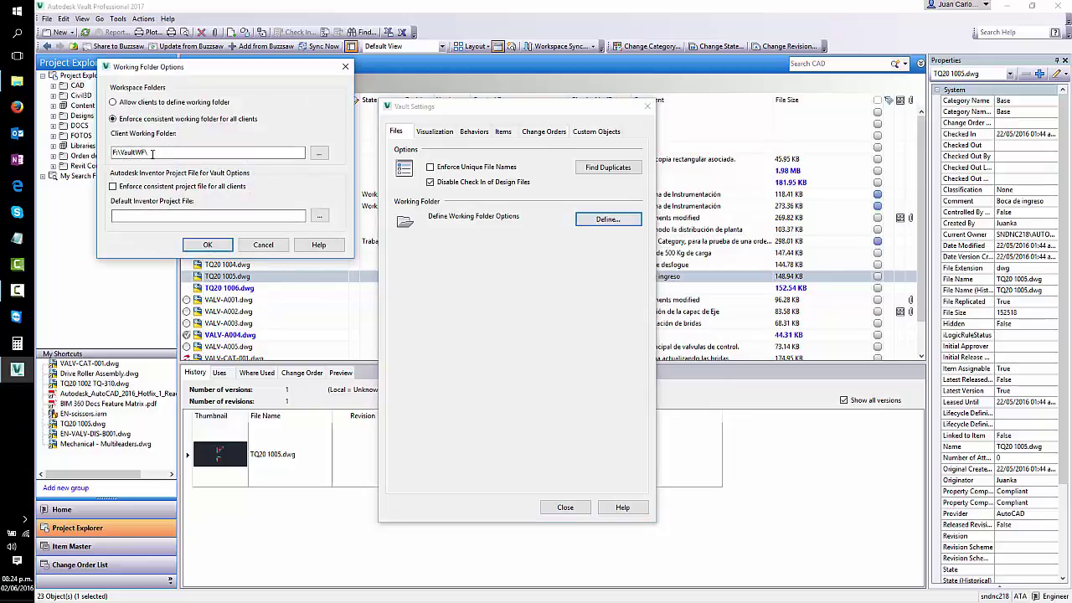
{"action": "left_click_drag", "start_coordinate": [151, 154], "coordinate": [109, 155]}
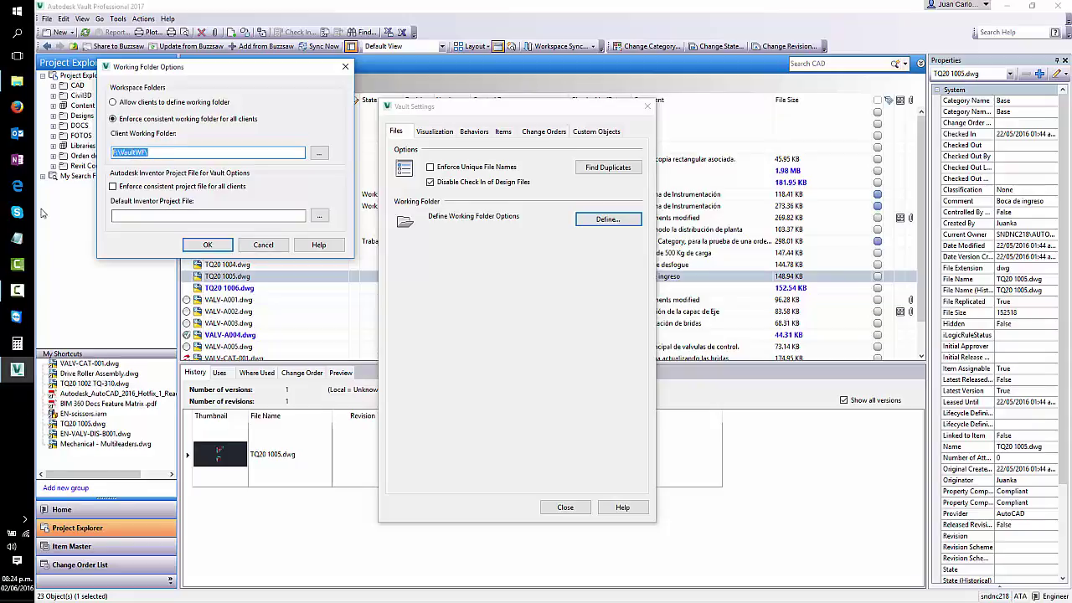
{"action": "left_click", "coordinate": [17, 81]}
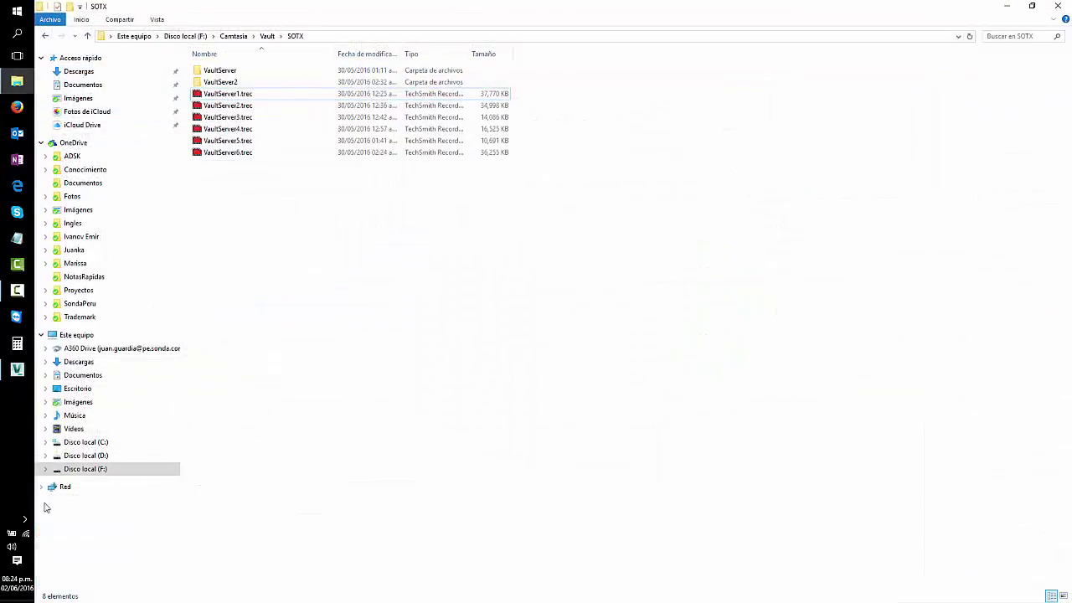
{"action": "left_click", "coordinate": [85, 471]}
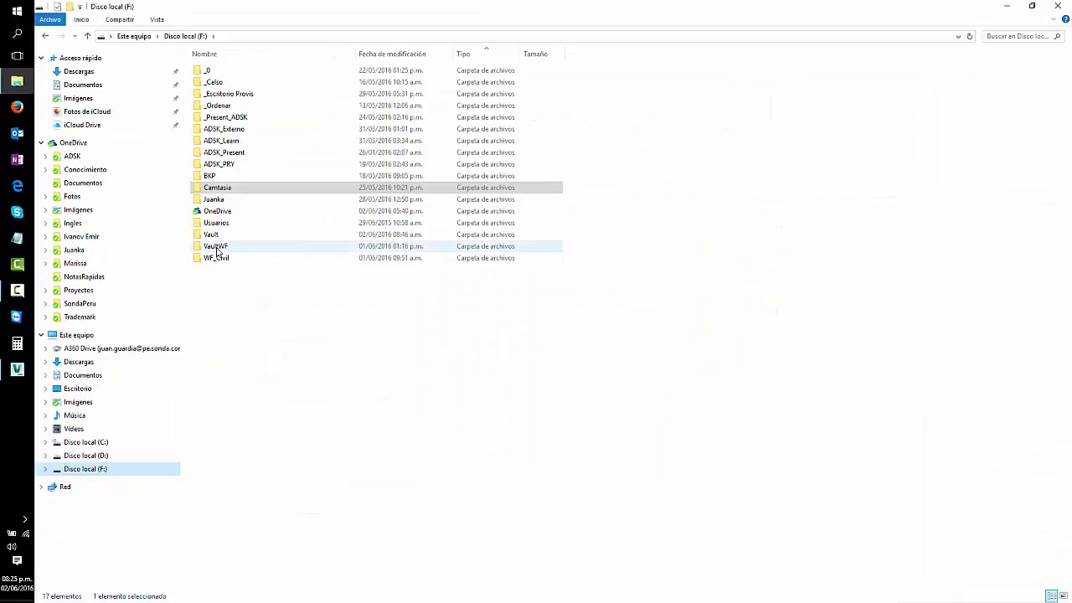
{"action": "left_click", "coordinate": [217, 248]}
{"action": "double_click", "coordinate": [217, 248]}
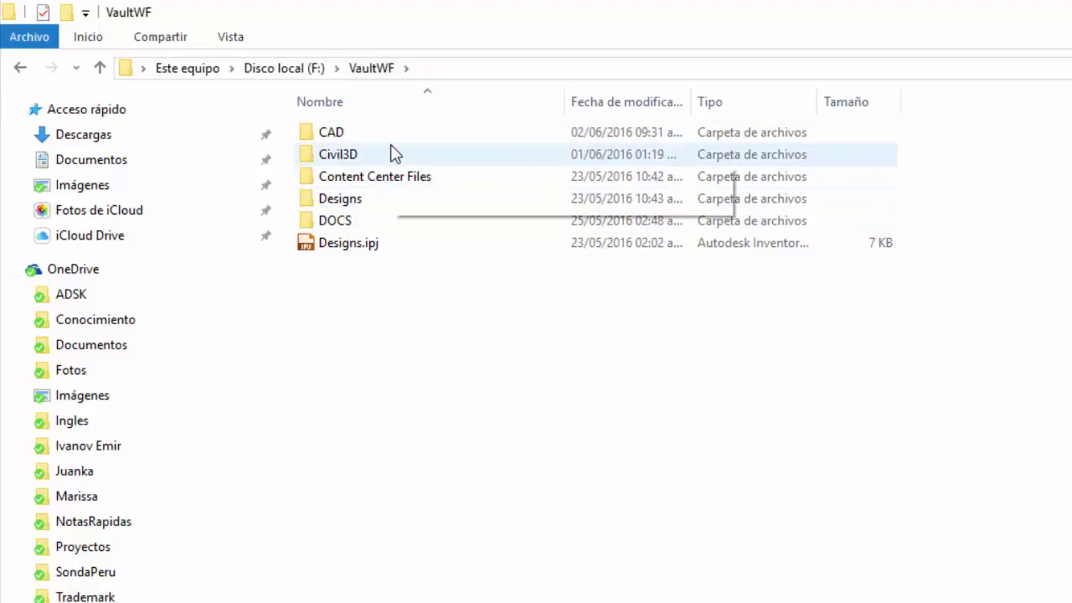
{"action": "mouse_move", "coordinate": [395, 154]}
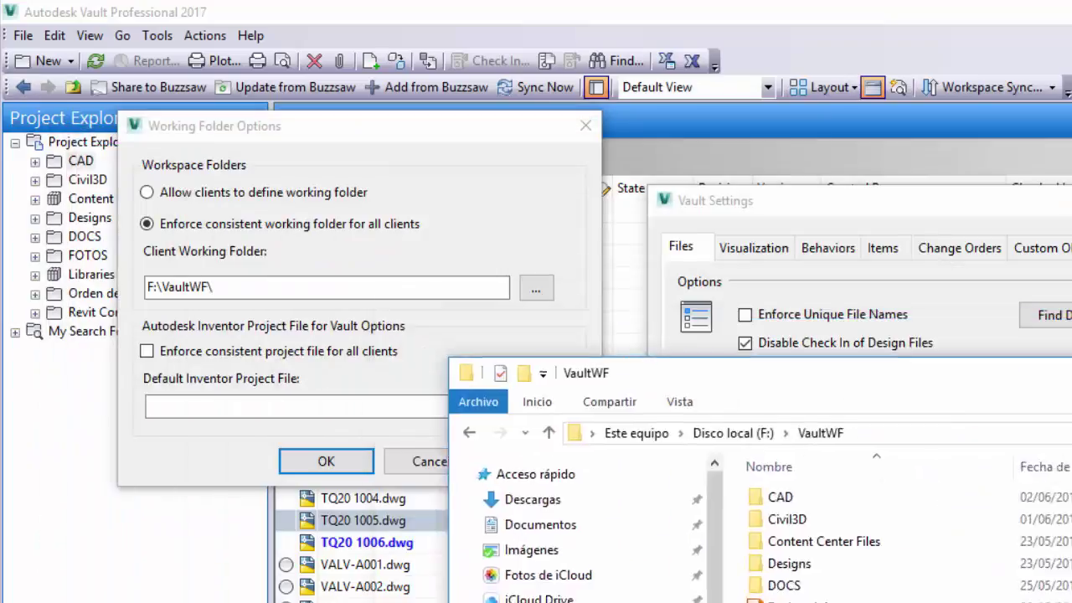
{"action": "left_click_drag", "start_coordinate": [888, 373], "coordinate": [1027, 418]}
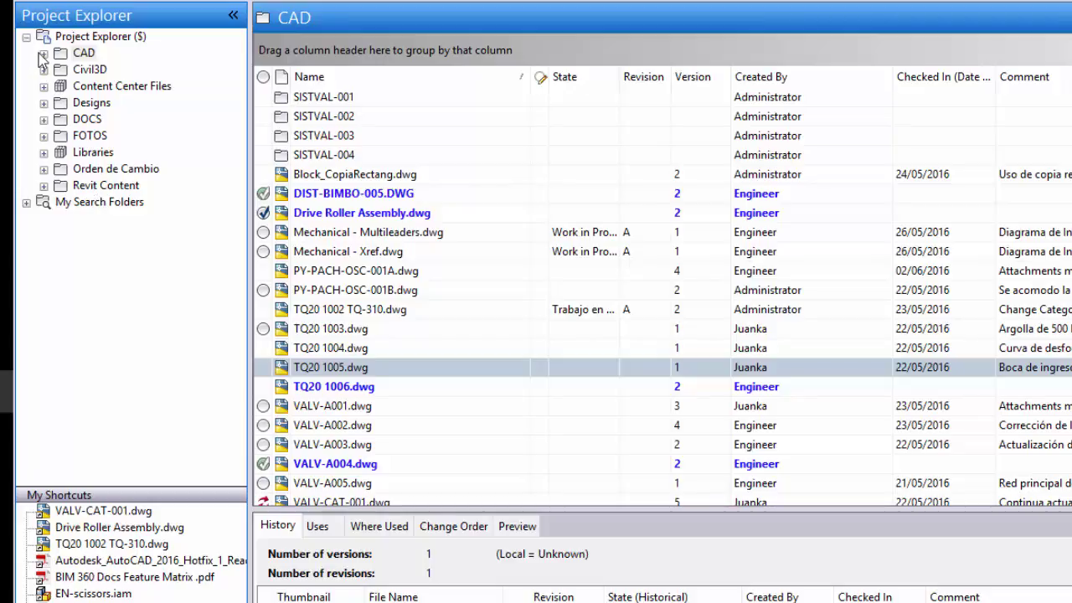
- Expand the CAD folder in the vault tree, view the files in SISTVAL-001, and return to CAD
{"action": "double_click", "coordinate": [84, 56]}
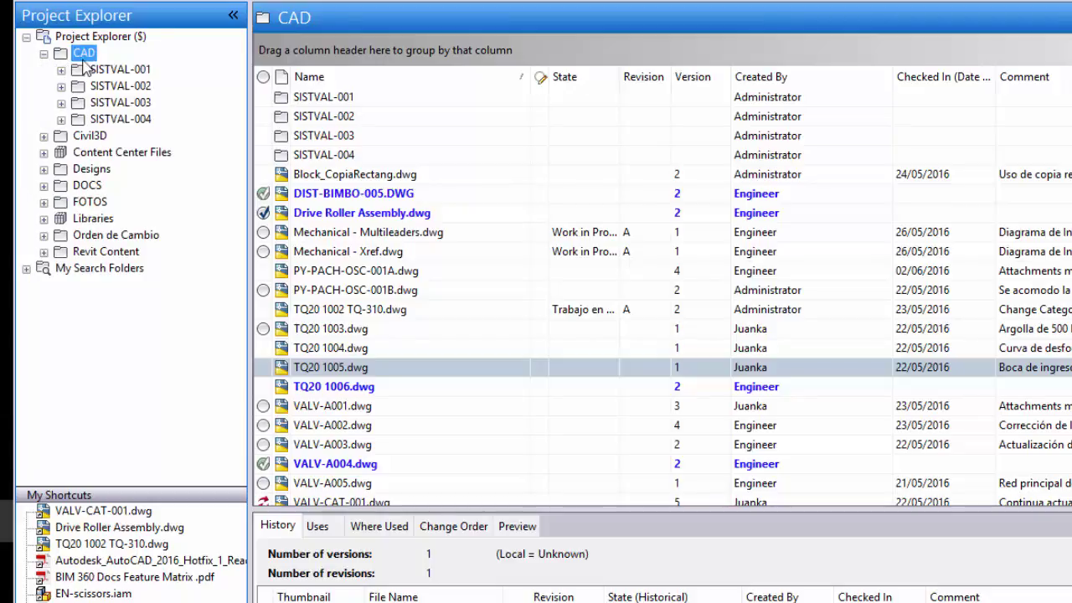
{"action": "left_click", "coordinate": [96, 70]}
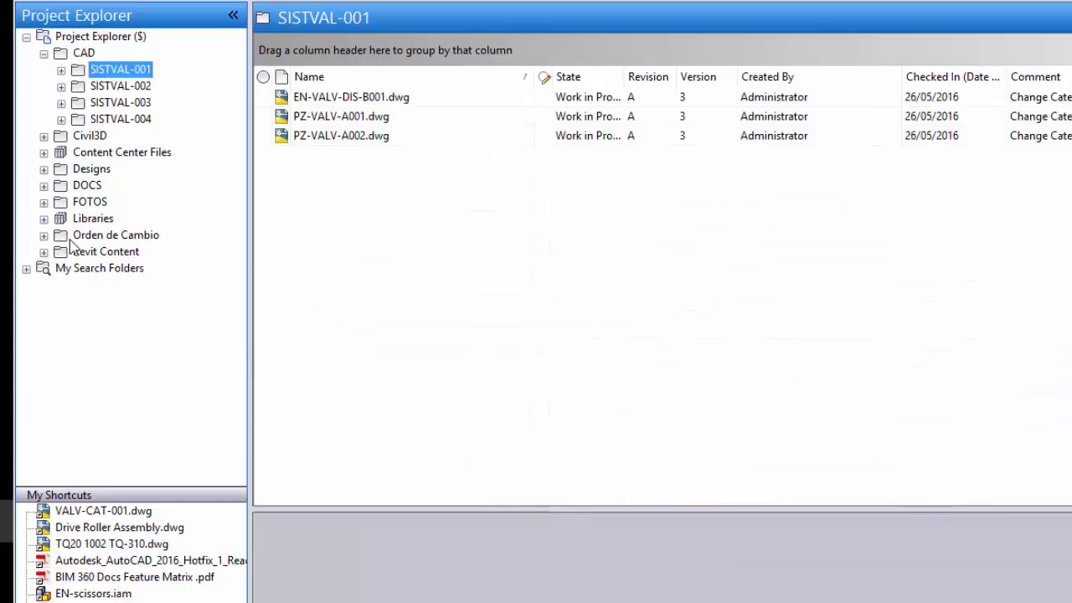
{"action": "left_click", "coordinate": [88, 54]}
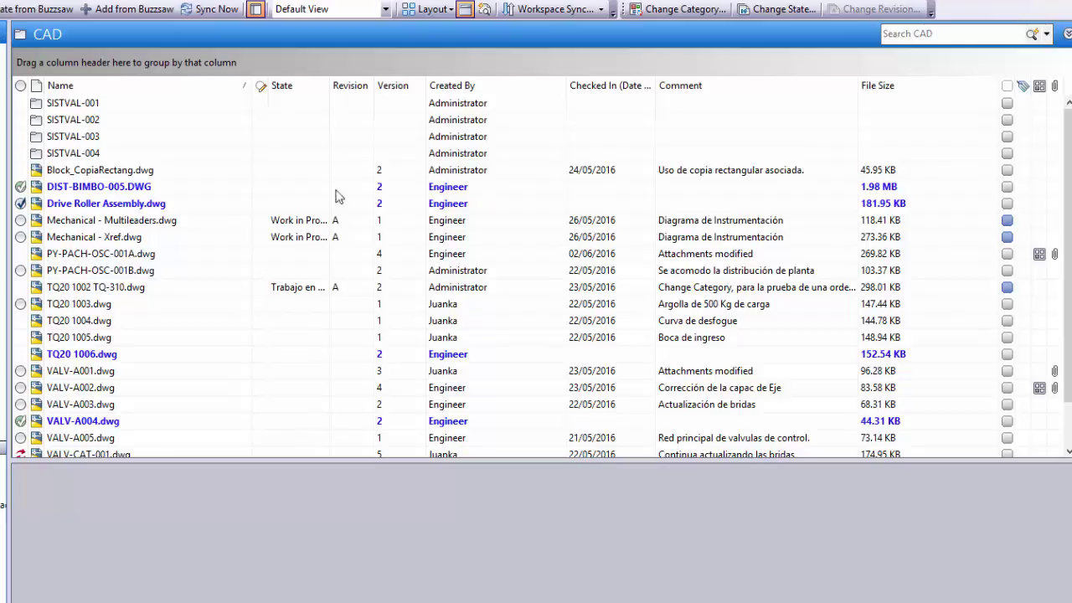
- Examine the version histories of PY-PACH-OSC-001B.dwg and TQ20 1002 TQ-310.dwg
{"action": "left_click", "coordinate": [140, 270]}
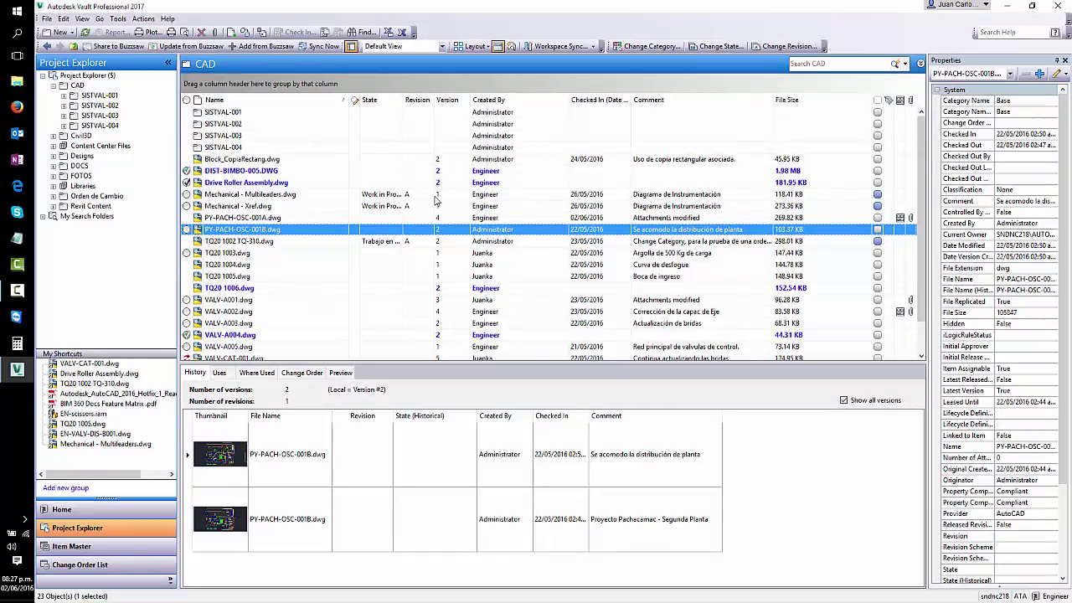
{"action": "left_click", "coordinate": [241, 241]}
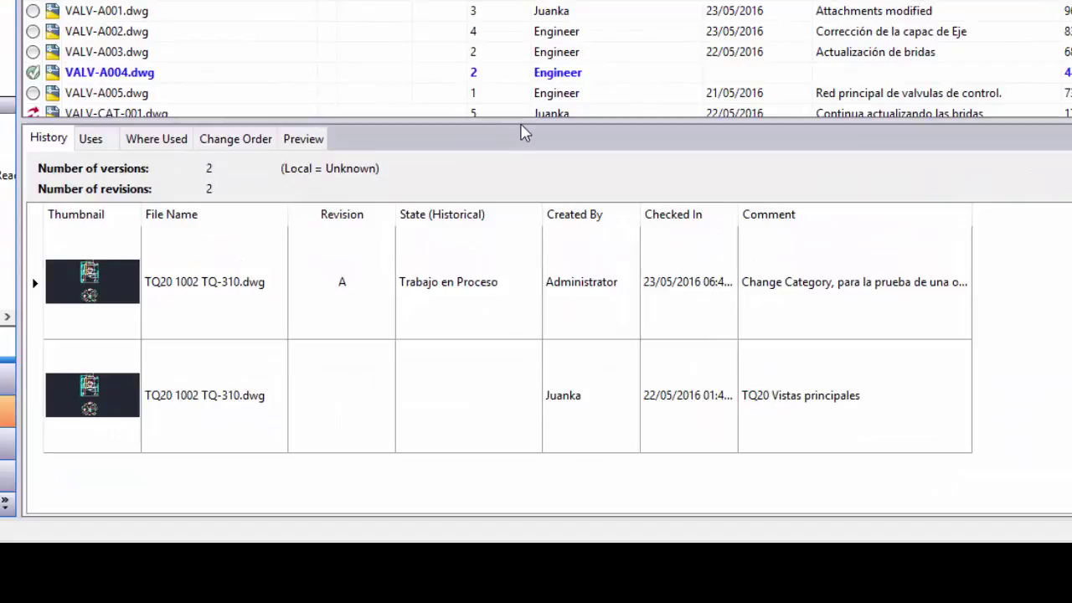
- Review the uses, where-used data and history of TQ20 1002 TQ-310.dwg, and go to TQ20 1005.dwg through its shortcut
{"action": "left_click_drag", "start_coordinate": [521, 132], "coordinate": [510, 54]}
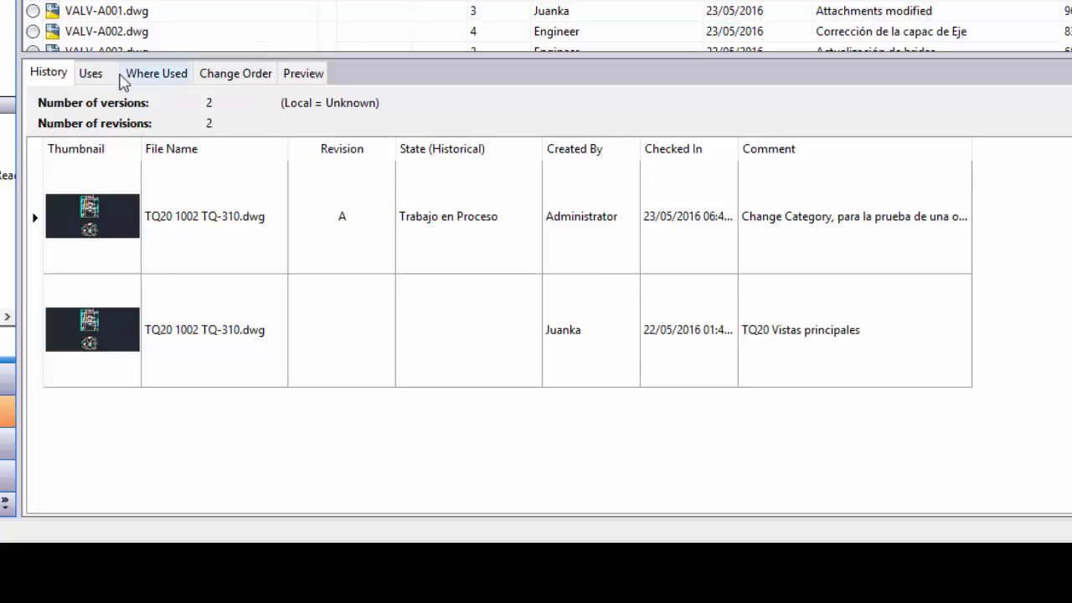
{"action": "left_click", "coordinate": [97, 75]}
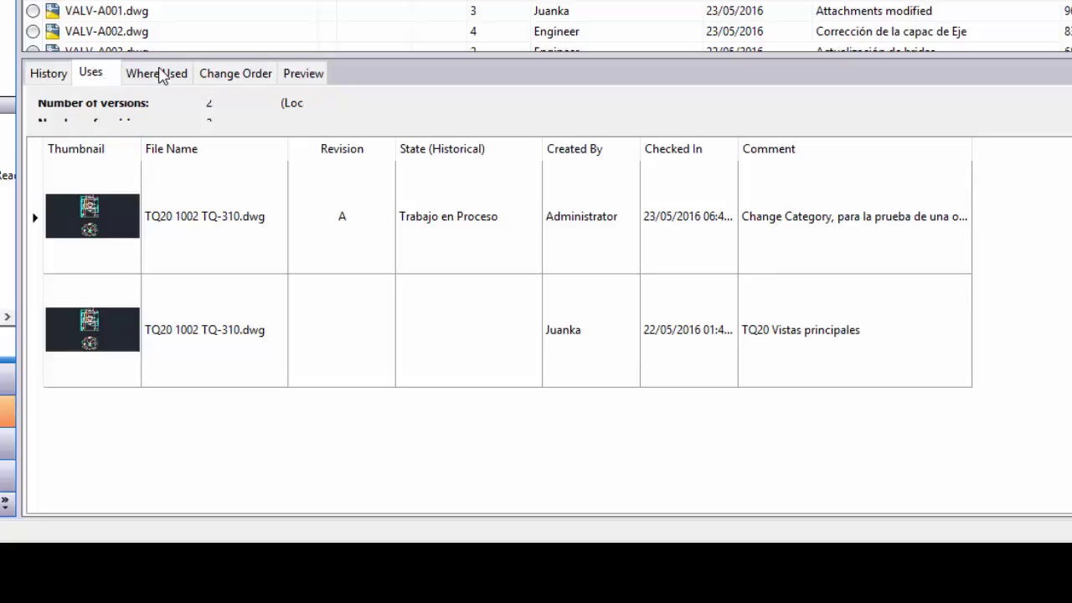
{"action": "left_click", "coordinate": [159, 73]}
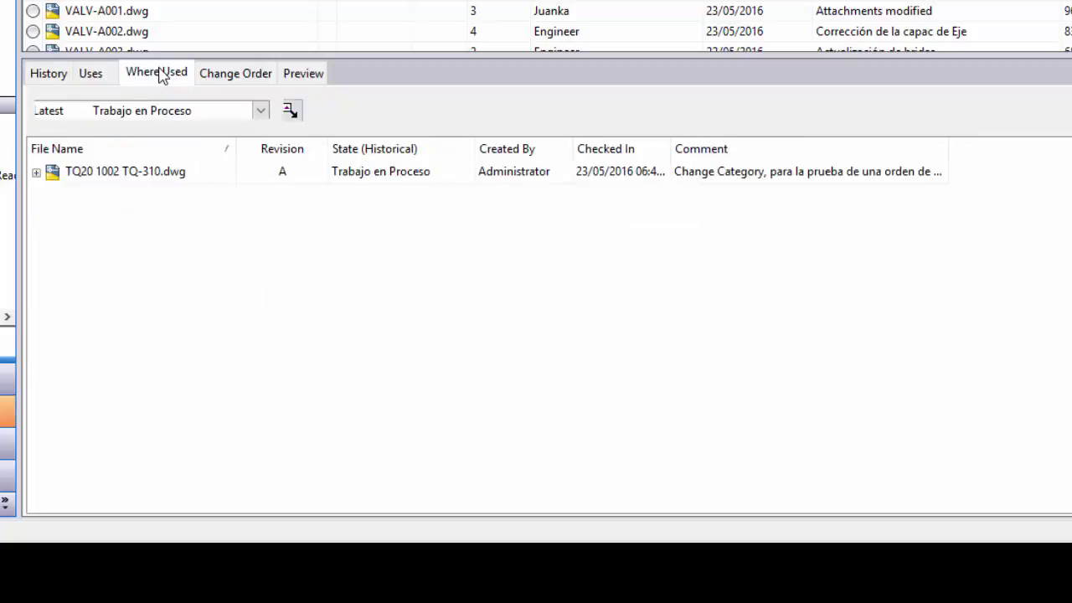
{"action": "left_click", "coordinate": [51, 77]}
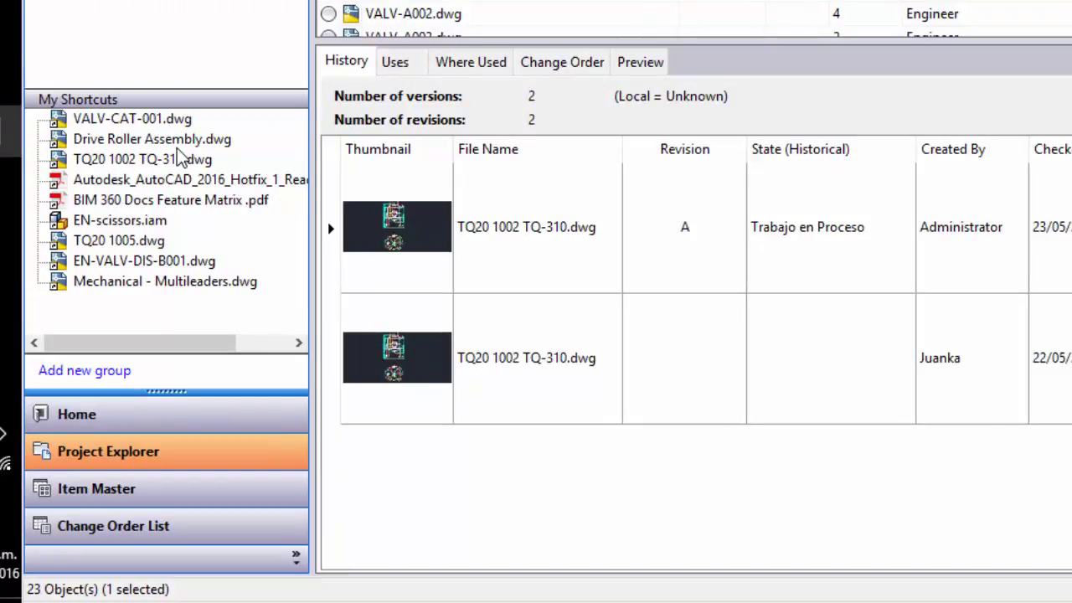
{"action": "left_click", "coordinate": [124, 239]}
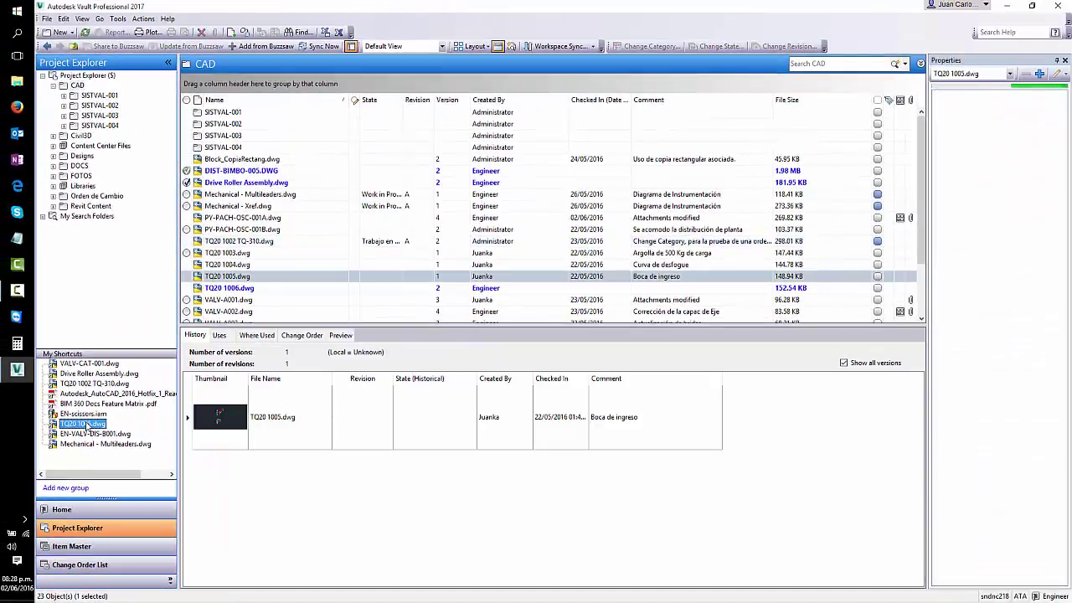
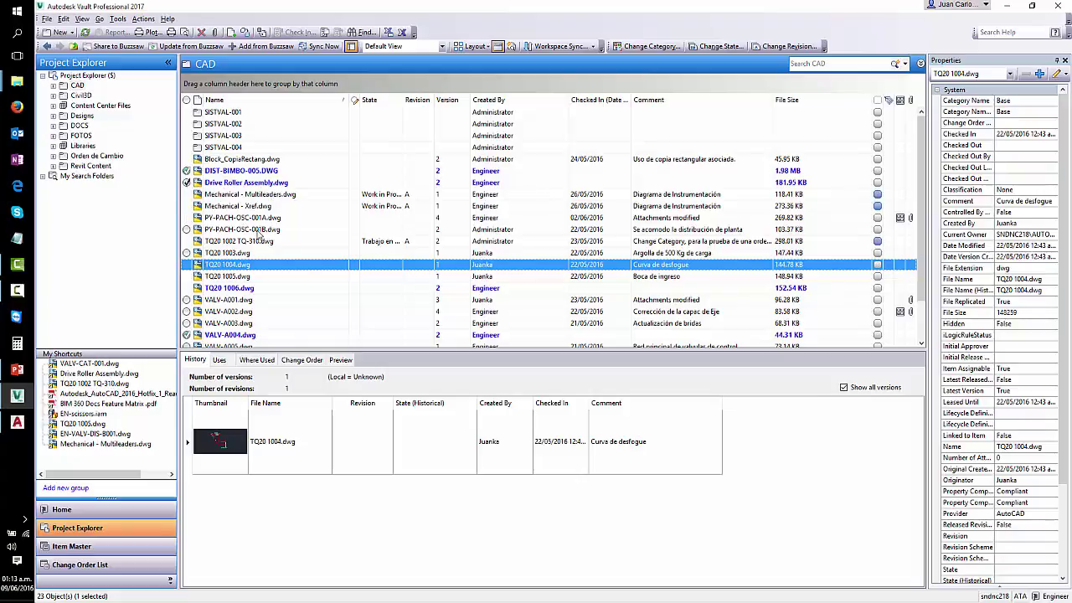
- Compare the vault status and version histories of Mechanical - Multileaders.dwg, TQ20 1003.dwg, Drive Roller Assembly.dwg and DIST-BIMBO-005.DWG
{"action": "left_click", "coordinate": [215, 195]}
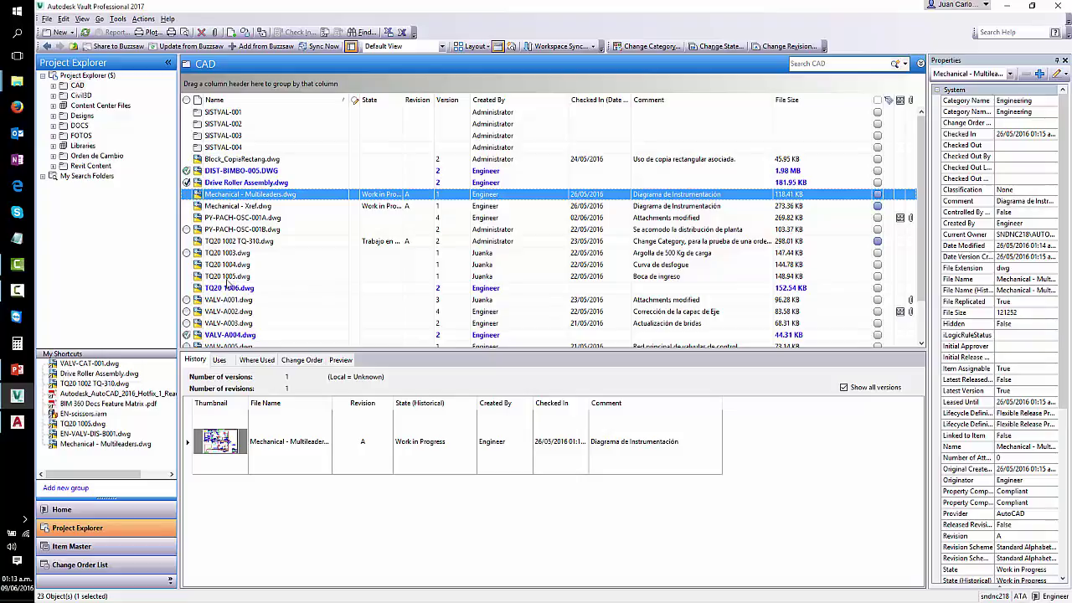
{"action": "left_click", "coordinate": [220, 253]}
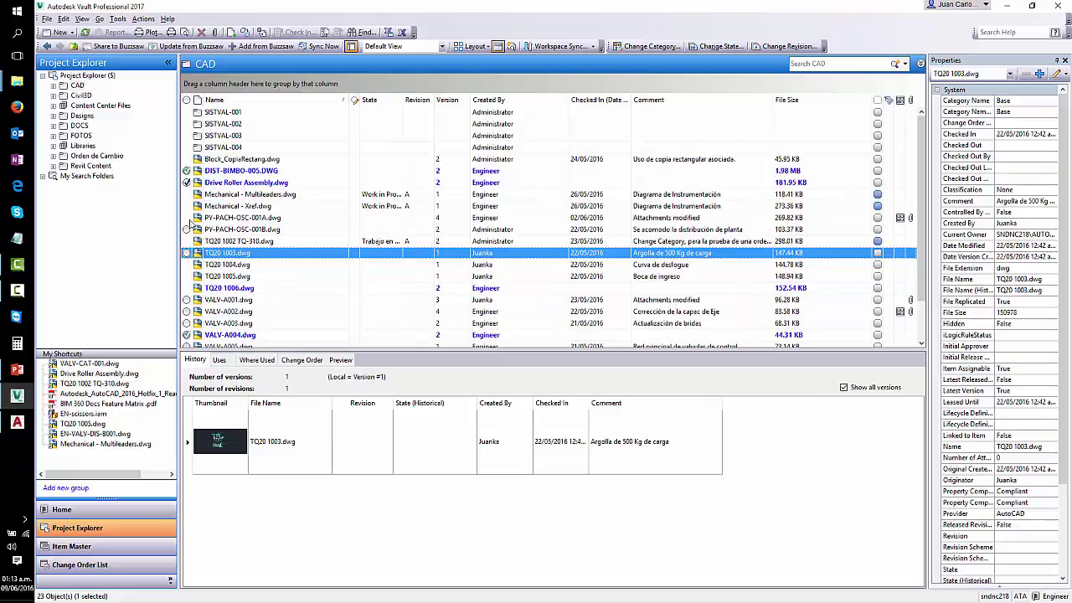
{"action": "left_click", "coordinate": [237, 184]}
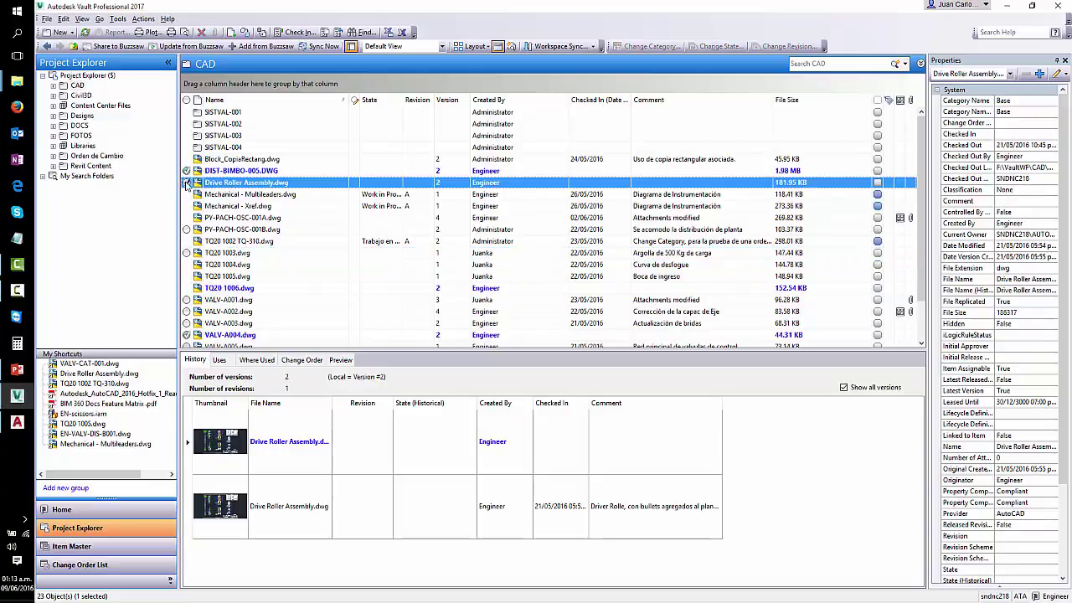
{"action": "mouse_move", "coordinate": [187, 187]}
{"action": "left_click", "coordinate": [241, 171]}
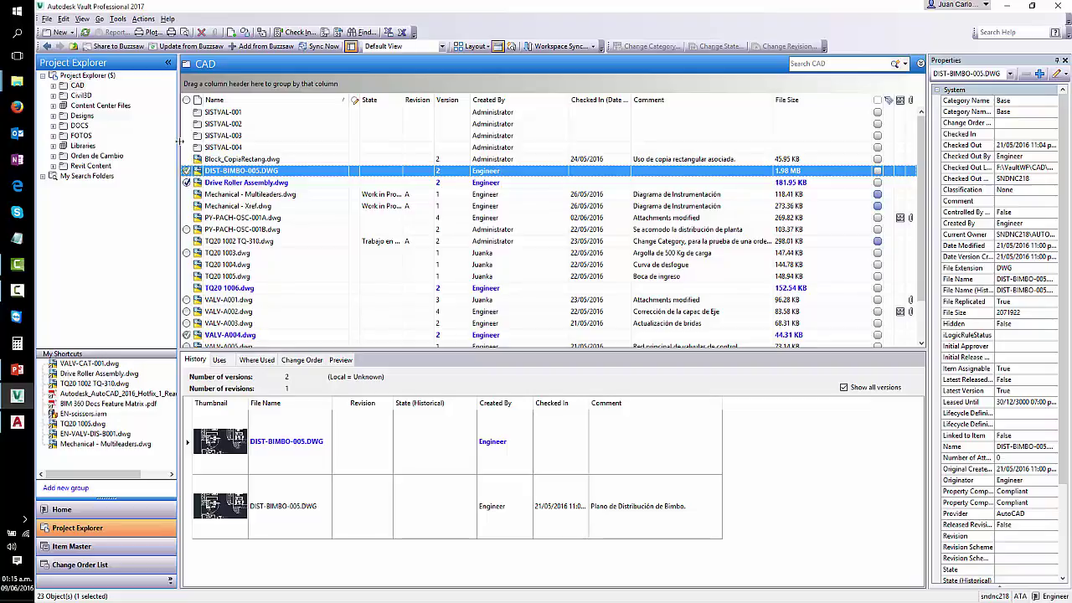
{"action": "left_click", "coordinate": [214, 196]}
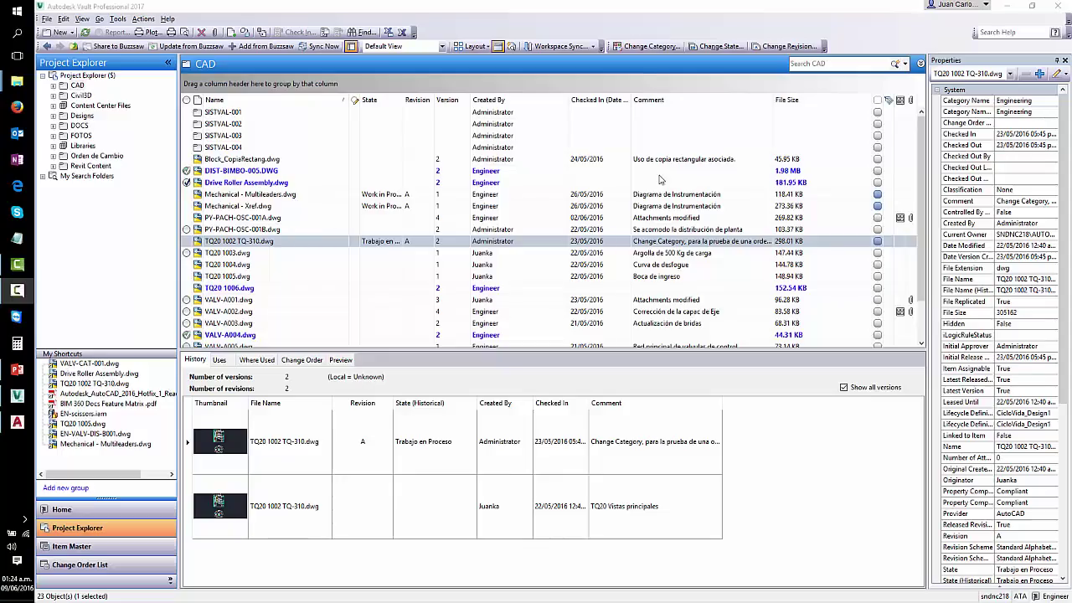
- Check out TQ20 1005.dwg from the CAD folder
{"action": "left_click", "coordinate": [215, 279]}
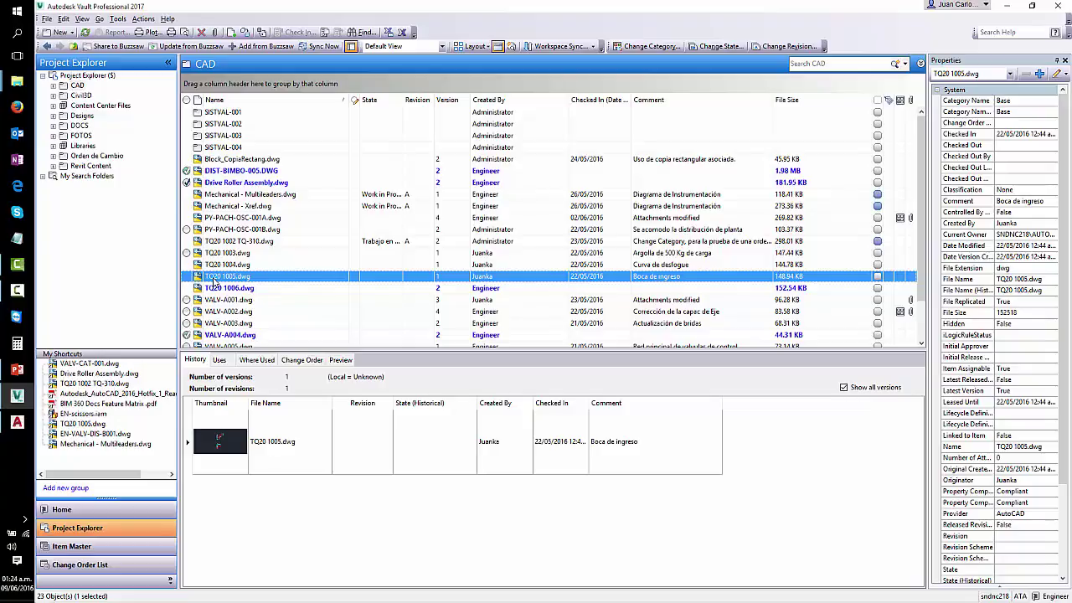
{"action": "left_click", "coordinate": [279, 418]}
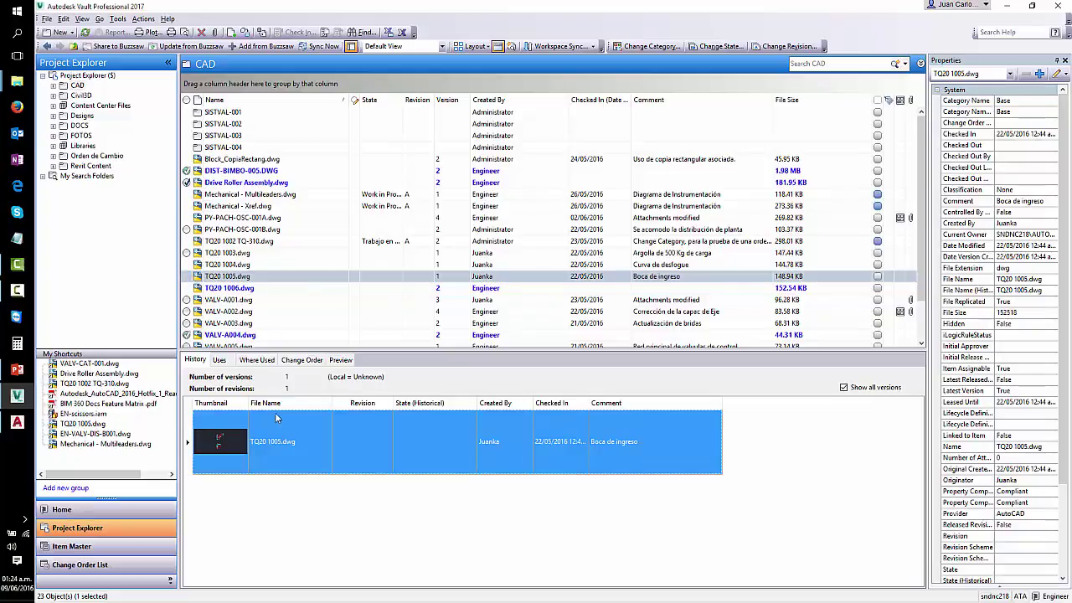
{"action": "right_click", "coordinate": [233, 282]}
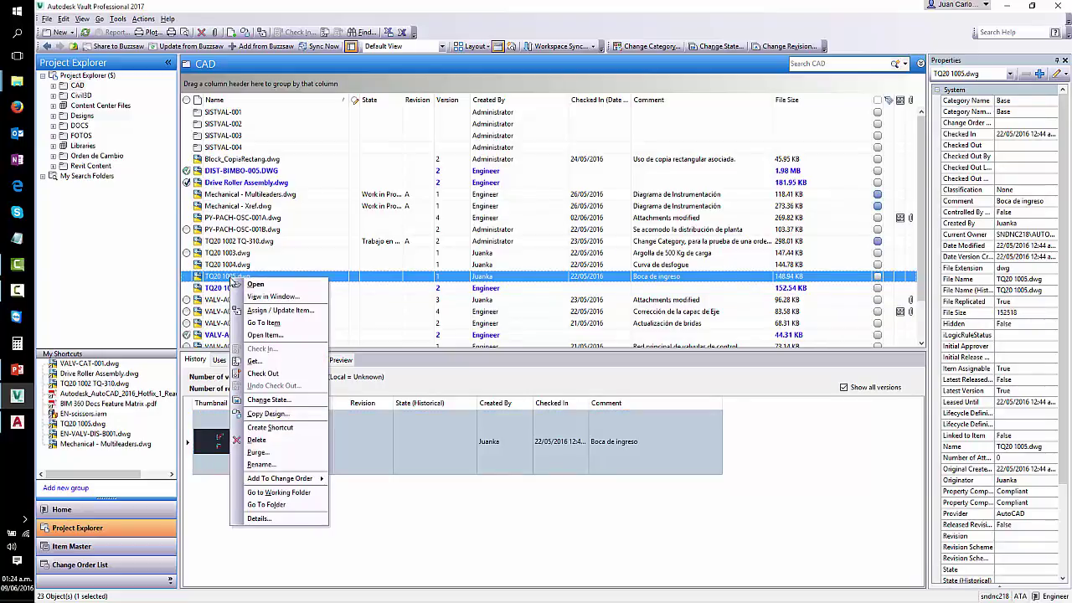
{"action": "left_click", "coordinate": [280, 374]}
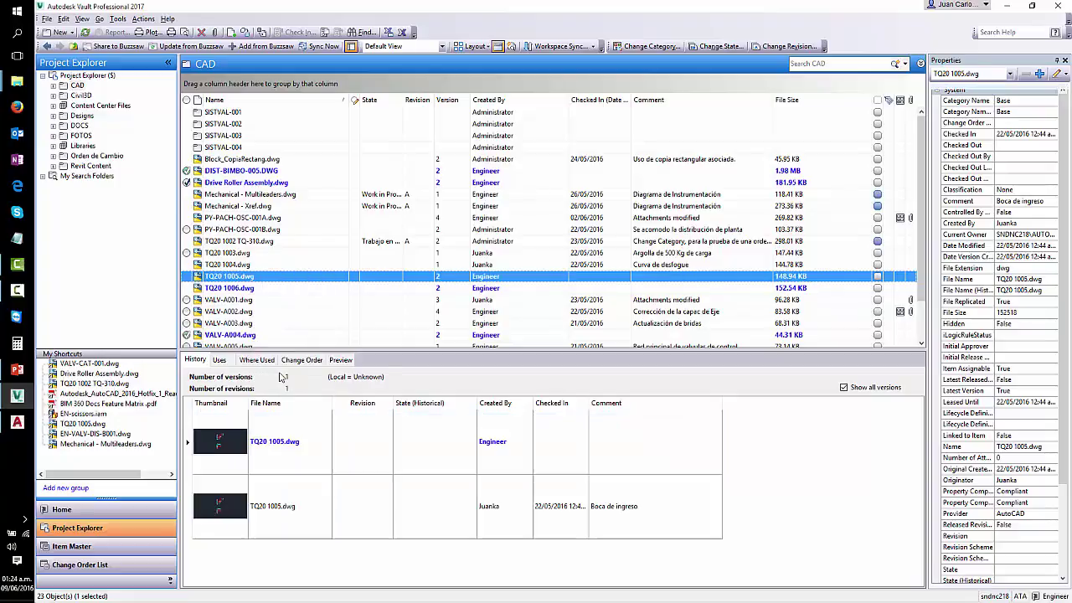
- Open the newest version of TQ20 1005.dwg from its version history in AutoCAD
{"action": "left_click", "coordinate": [292, 439]}
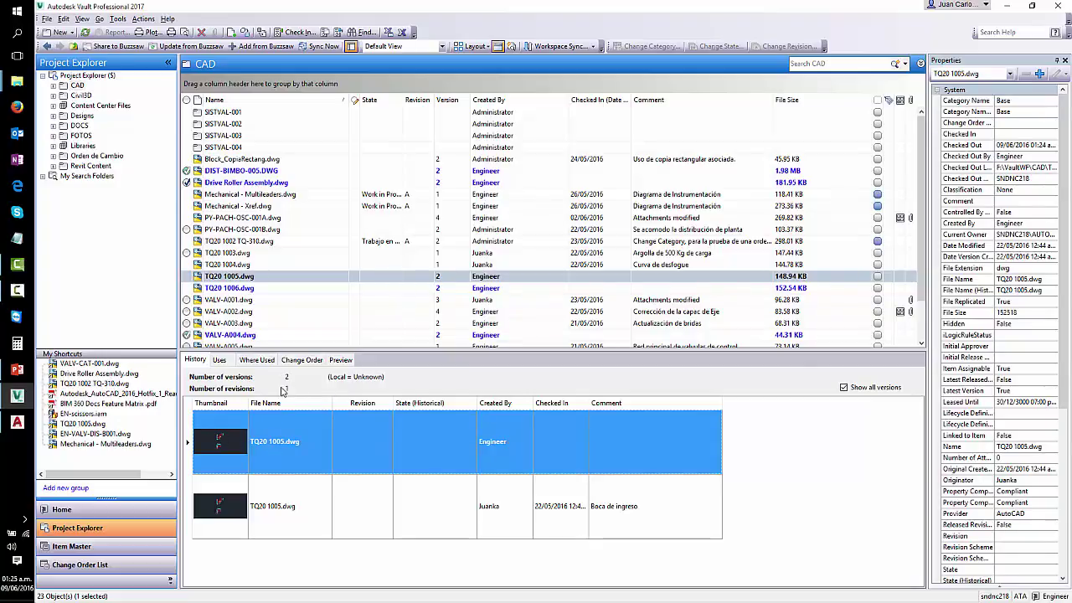
{"action": "key", "text": "ctrl"}
{"action": "right_click", "coordinate": [314, 431]}
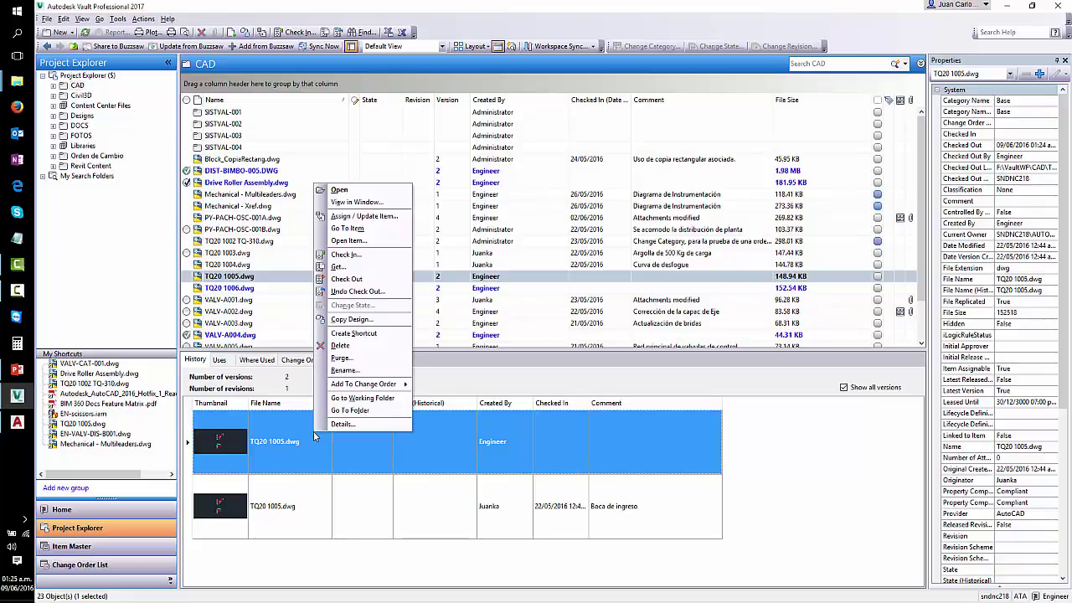
{"action": "left_click", "coordinate": [368, 196]}
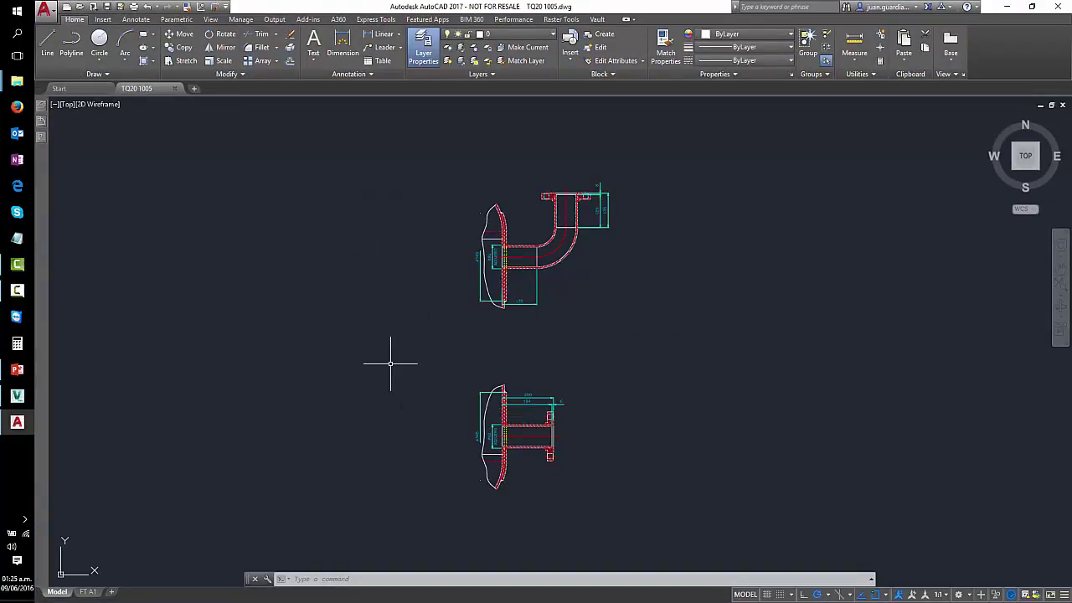
- Move the lower straight-pipe view with its dimensions straight up, closer to the elbow view, and save the drawing
{"action": "middle_click_drag", "start_coordinate": [461, 390], "coordinate": [450, 384]}
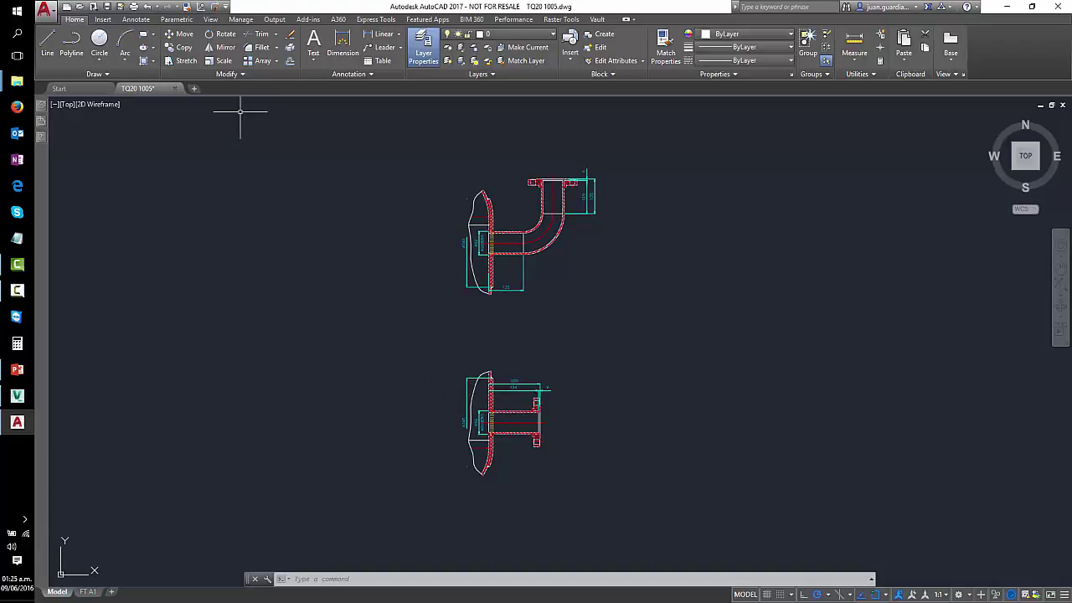
{"action": "left_click", "coordinate": [179, 33]}
{"action": "left_click", "coordinate": [399, 321]}
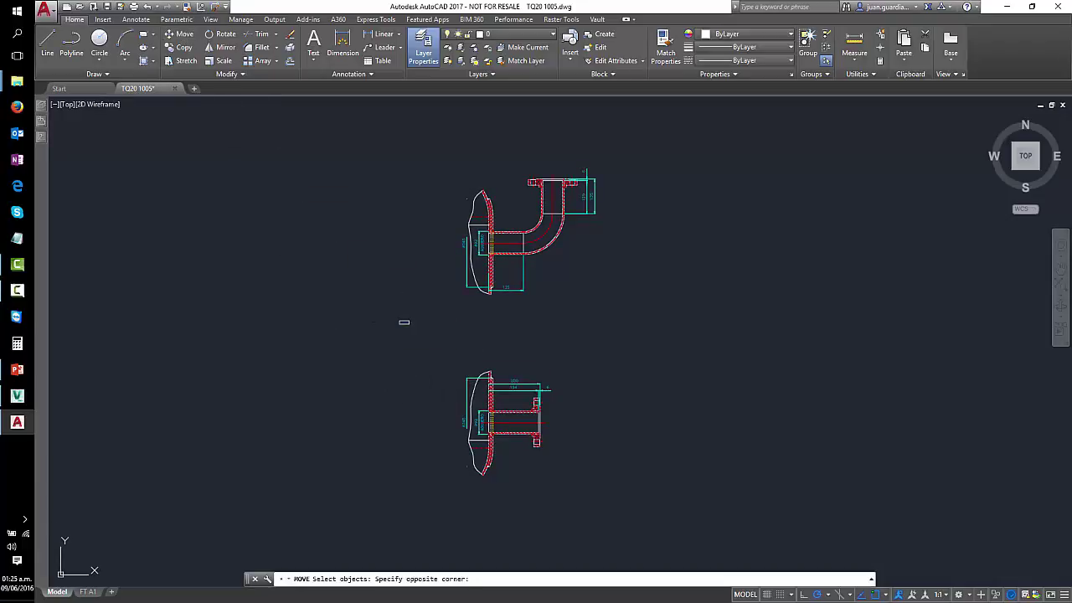
{"action": "left_click", "coordinate": [621, 492]}
{"action": "key", "text": "Return"}
{"action": "left_click", "coordinate": [612, 459]}
{"action": "left_click", "coordinate": [612, 406]}
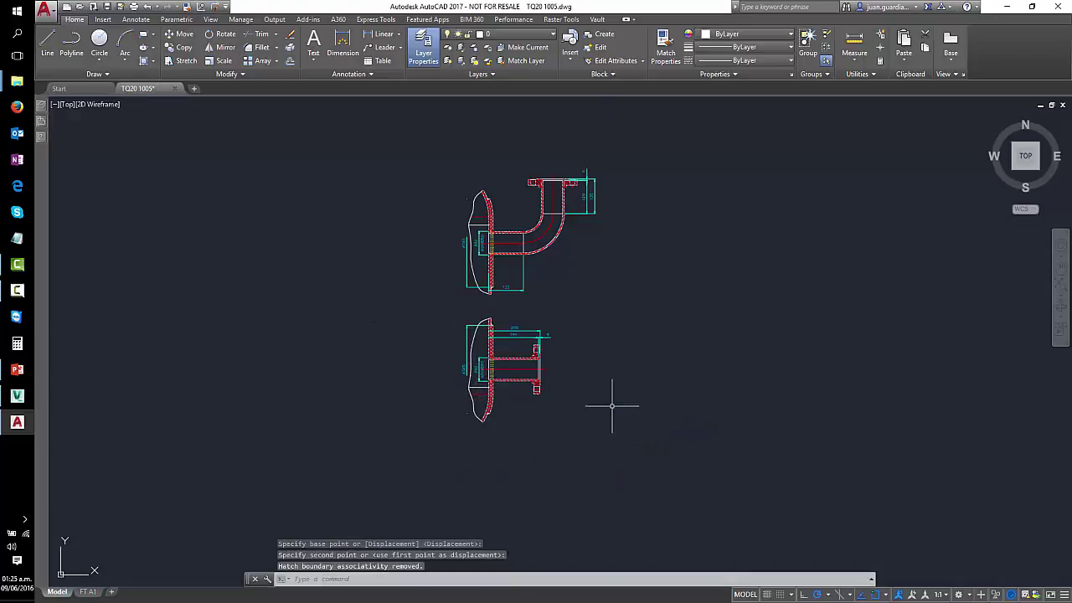
{"action": "left_click", "coordinate": [107, 7]}
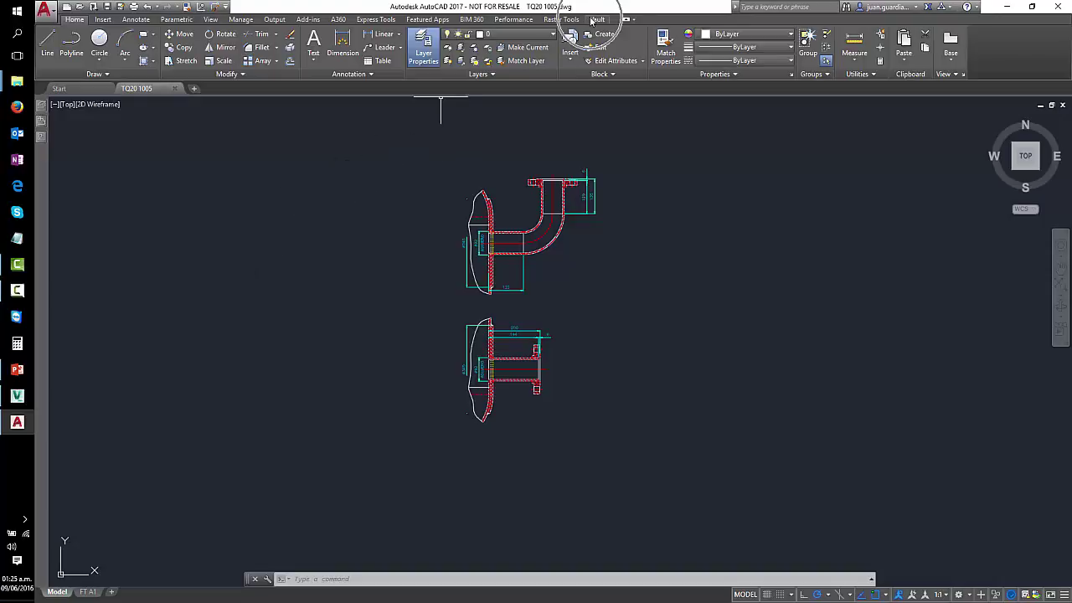
- Log in to the ATA vault on localhost from AutoCAD with the Engineer vault account
{"action": "left_click", "coordinate": [596, 20]}
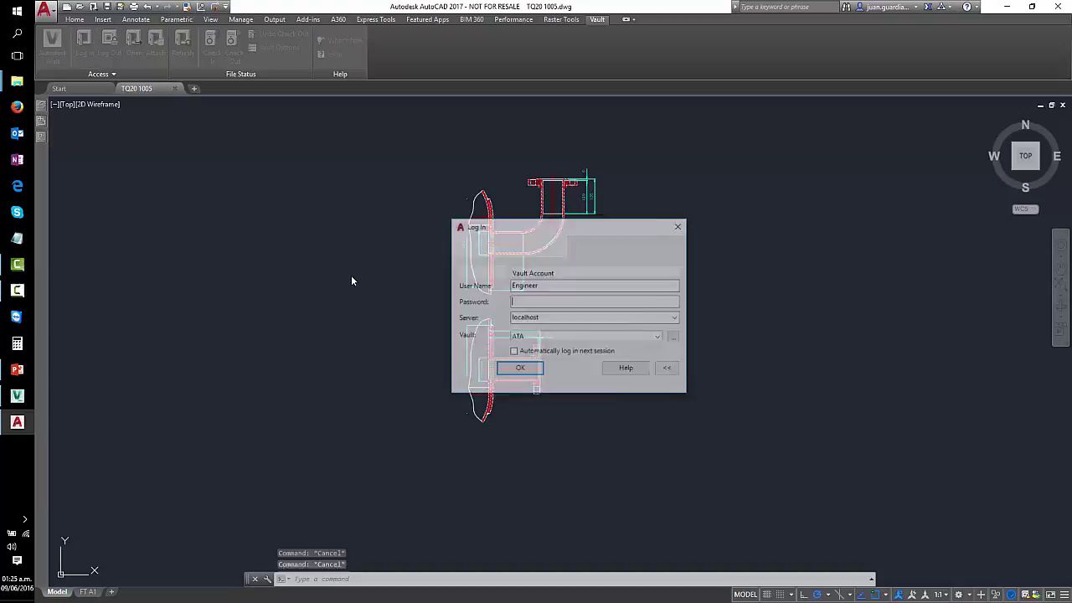
{"action": "left_click_drag", "start_coordinate": [549, 228], "coordinate": [402, 198]}
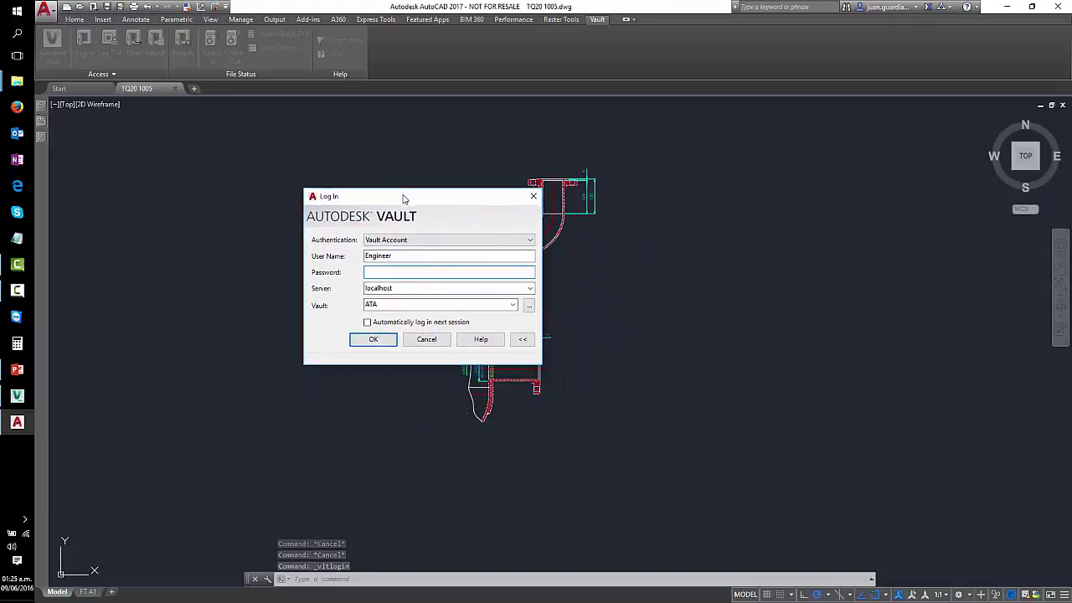
{"action": "double_click", "coordinate": [366, 257]}
{"action": "key", "text": "BackSpace"}
{"action": "key", "text": "ctrl+z"}
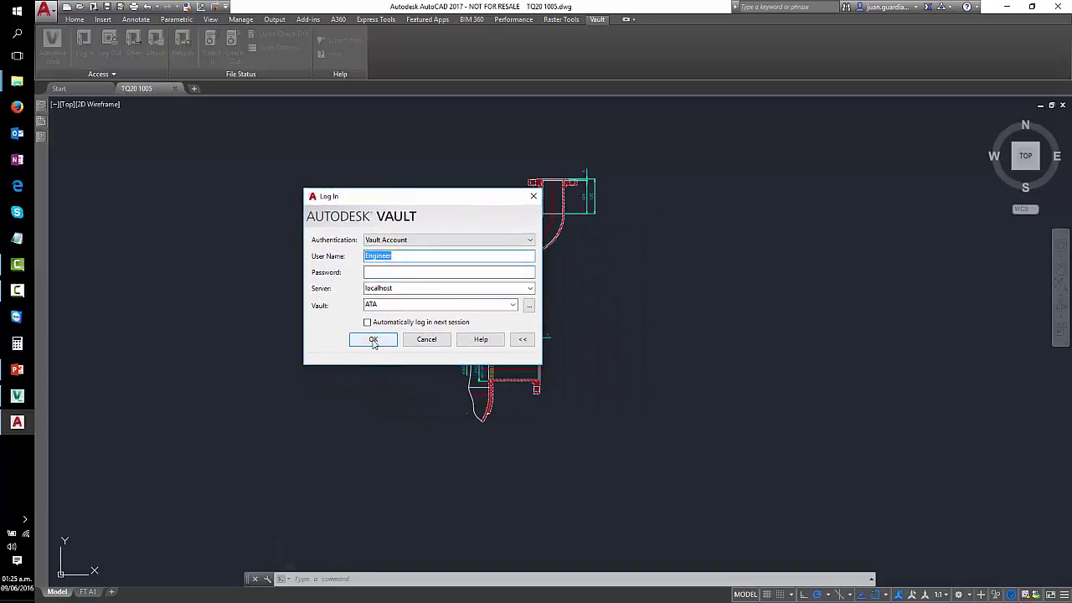
{"action": "left_click", "coordinate": [373, 340]}
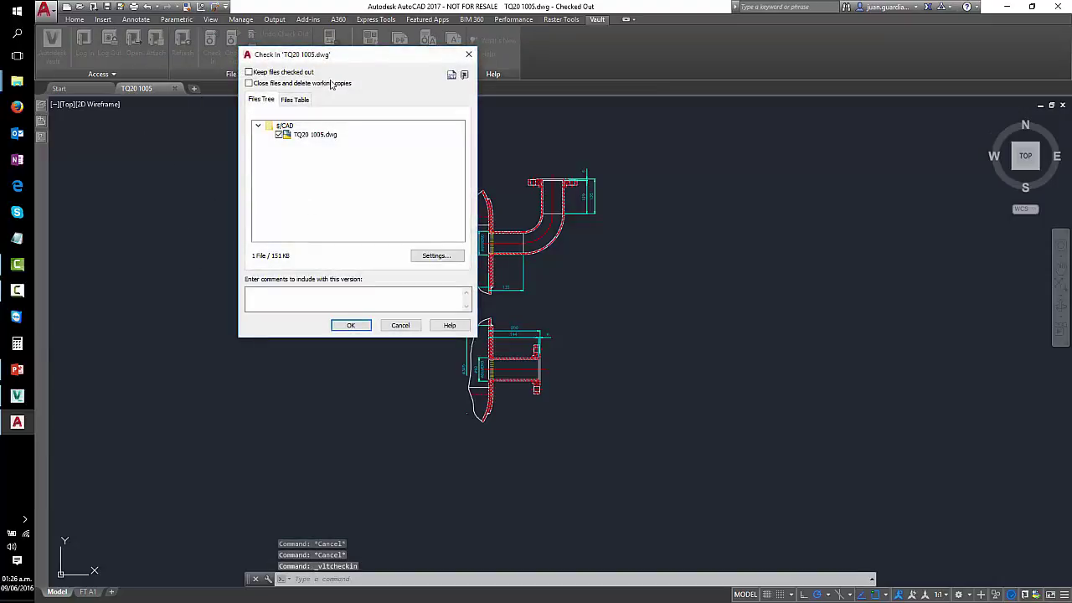
- Check in TQ20 1005.dwg to $/CAD with the comment "Se modifico la posicion de la vista lateral"
{"action": "mouse_move", "coordinate": [342, 63]}
{"action": "left_mouse_down"}
{"action": "mouse_move", "coordinate": [366, 118]}
{"action": "mouse_move", "coordinate": [494, 160]}
{"action": "left_mouse_up"}
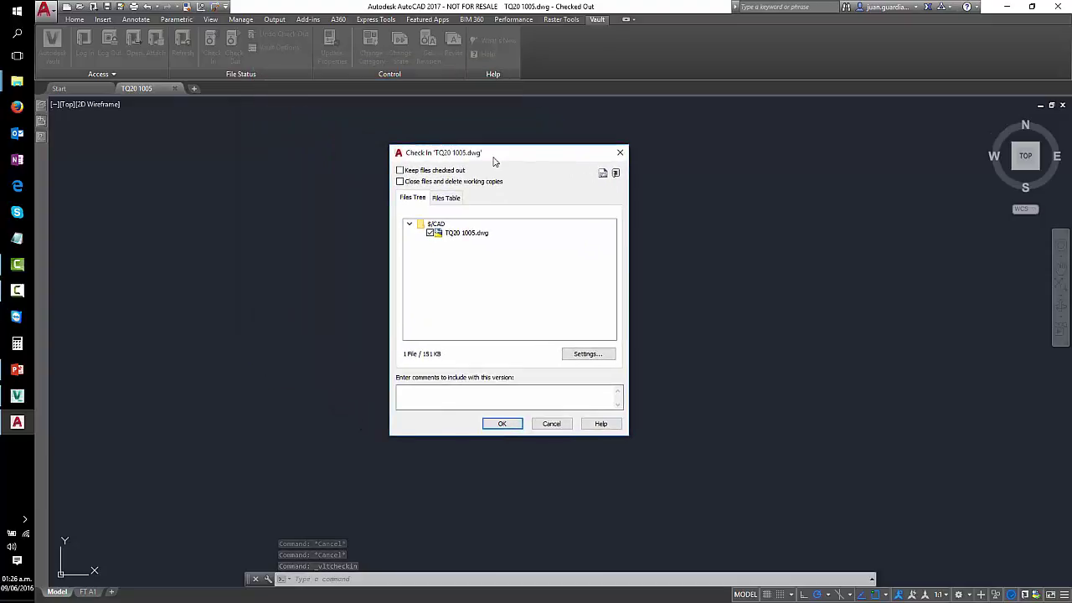
{"action": "left_click", "coordinate": [481, 234]}
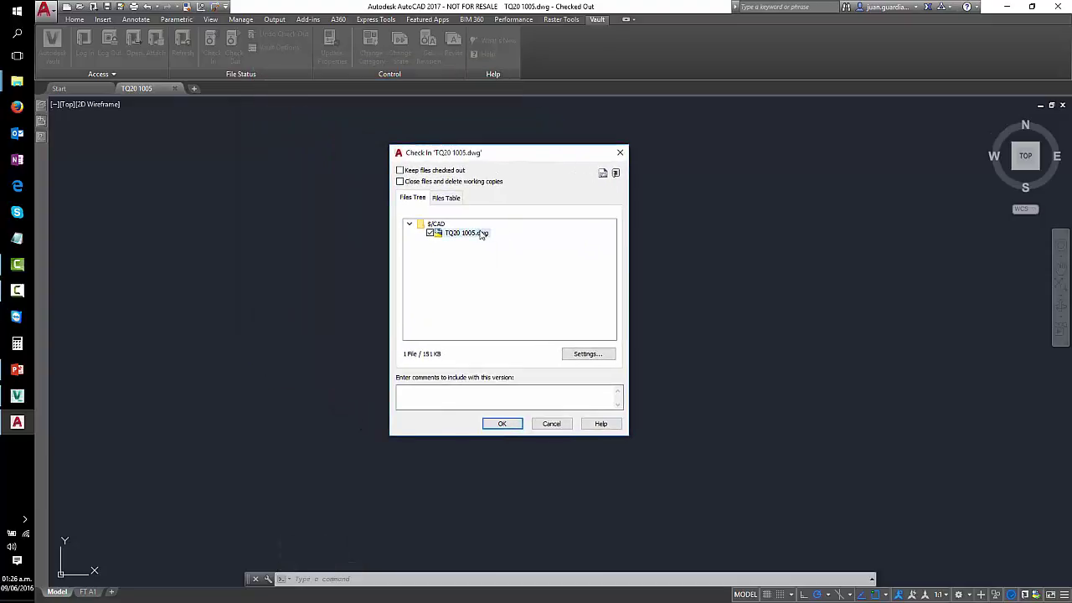
{"action": "left_click", "coordinate": [431, 233]}
{"action": "left_click", "coordinate": [467, 389]}
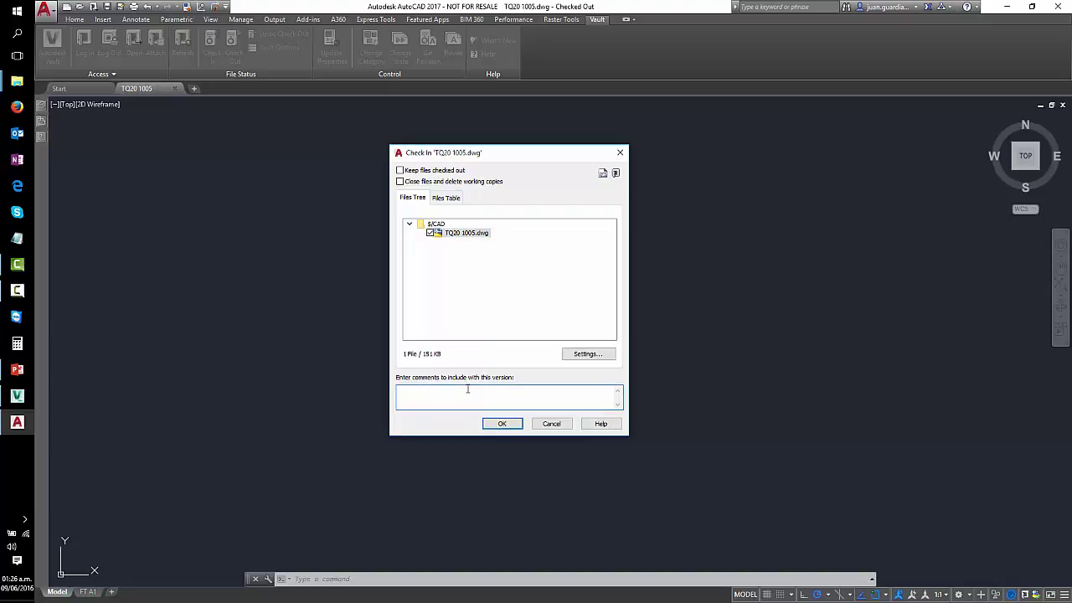
{"action": "type", "text": "Se"}
{"action": "left_click", "coordinate": [504, 425]}
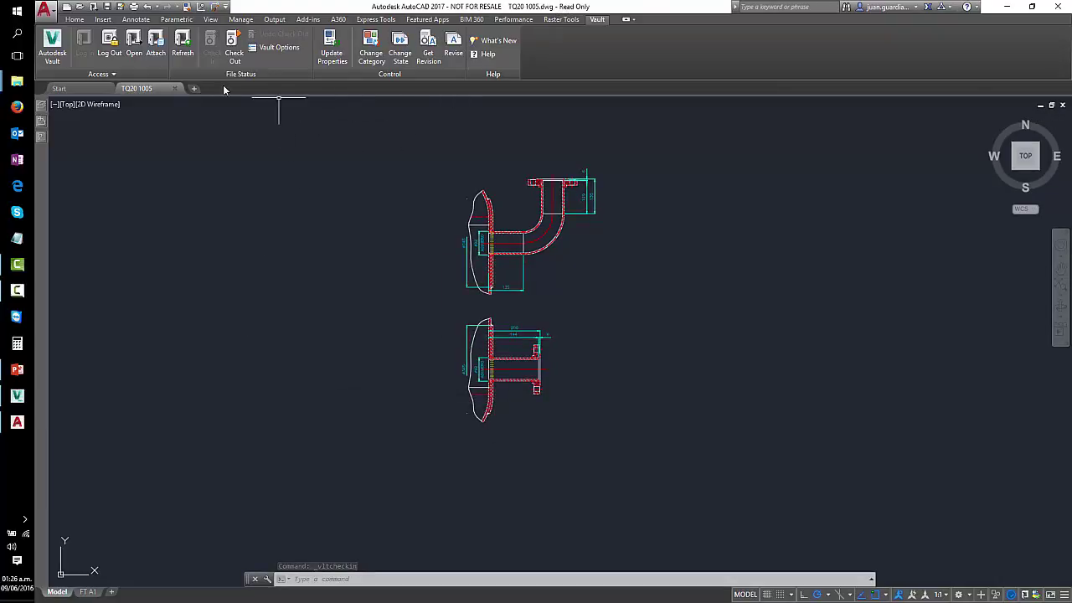
- Close the drawing, switch back to Autodesk Vault and refresh the CAD file list to examine the version history of TQ20 1005.dwg
{"action": "left_click", "coordinate": [177, 91]}
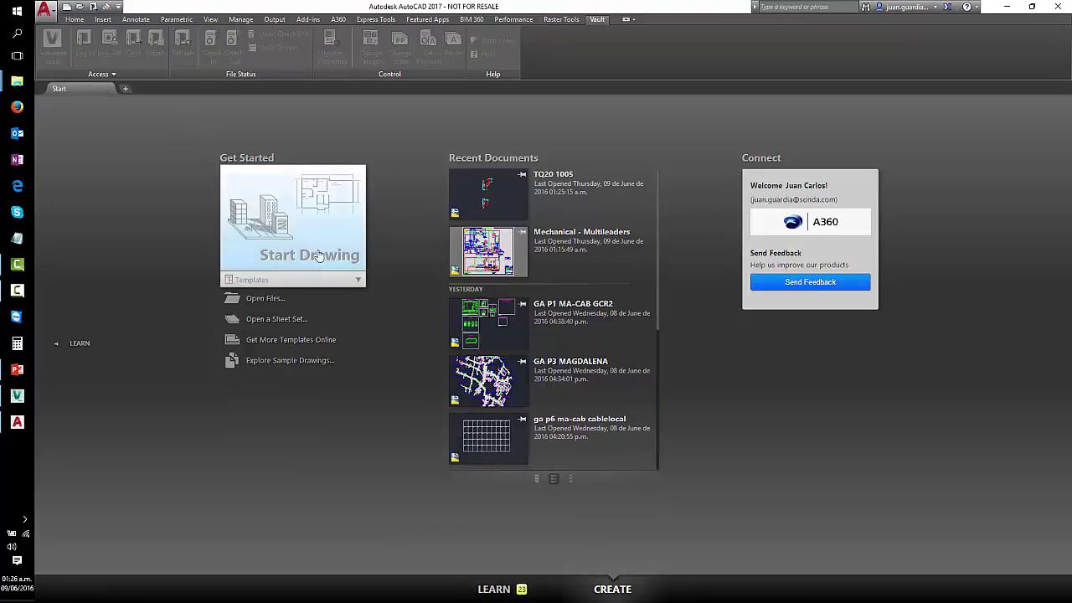
{"action": "left_click", "coordinate": [1007, 7]}
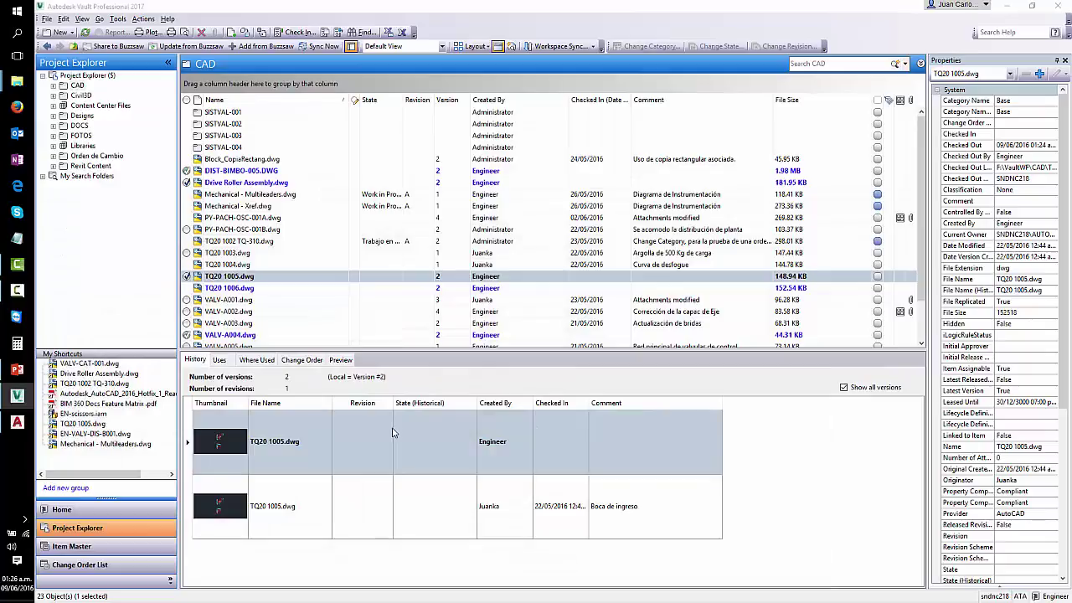
{"action": "left_click", "coordinate": [85, 33]}
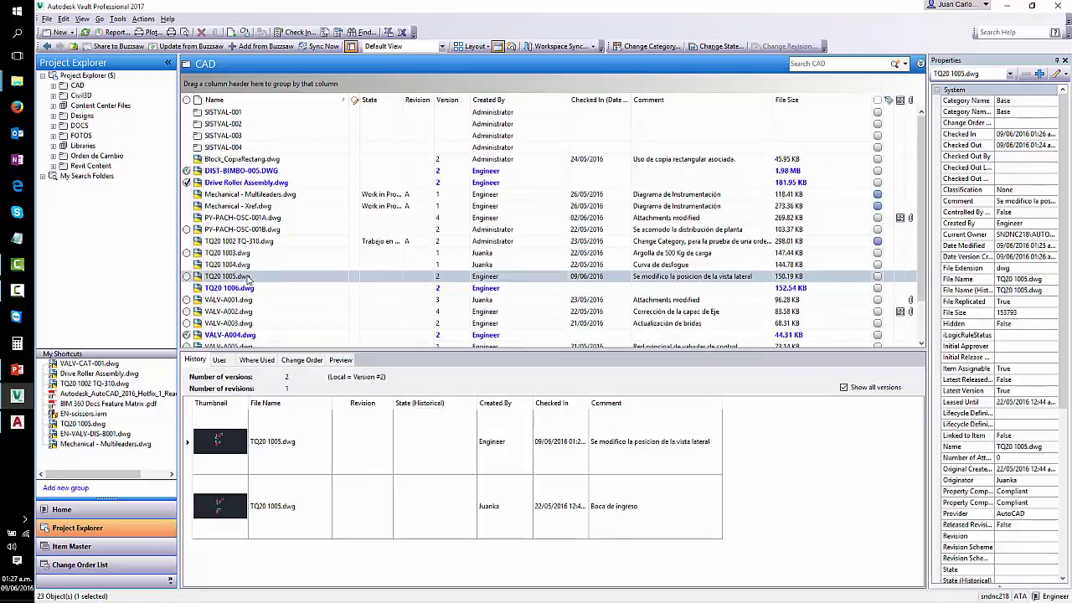
{"action": "left_click", "coordinate": [248, 278]}
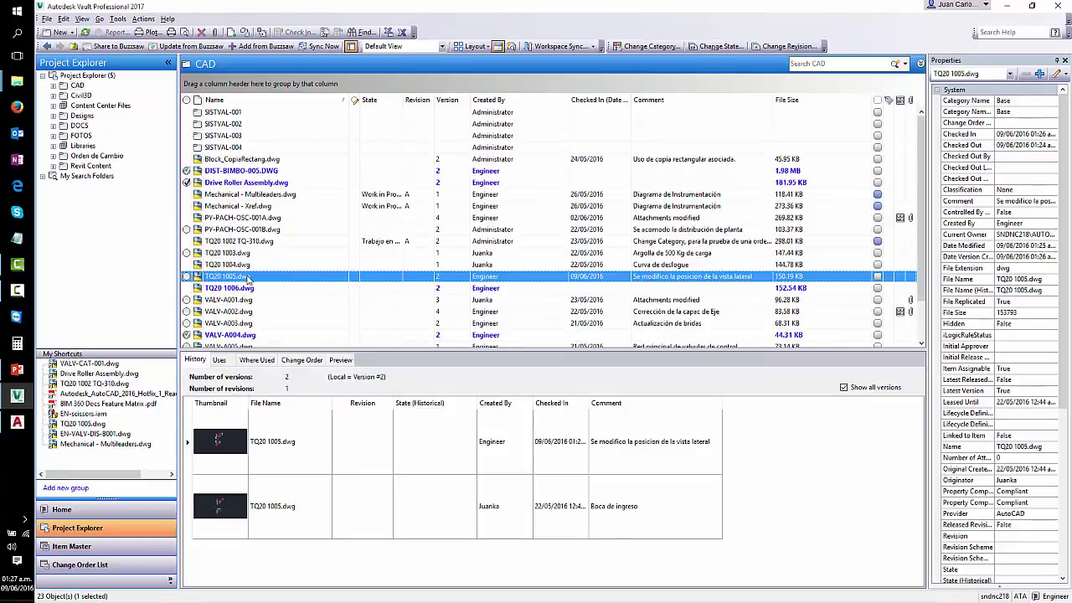
{"action": "left_click", "coordinate": [295, 450]}
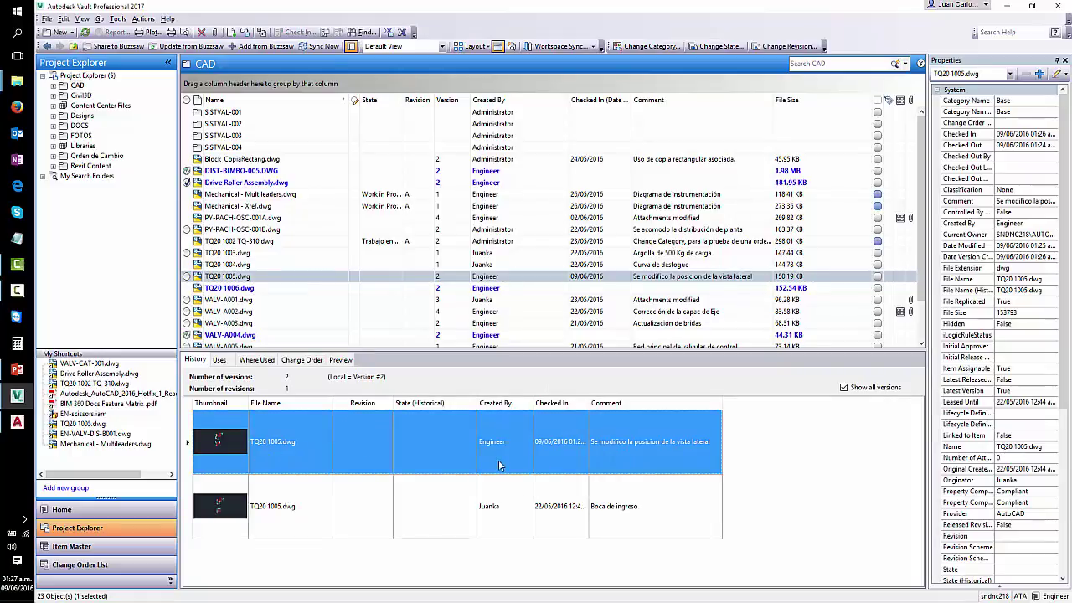
- Choose Agenda 3_0 - 10A.xlsx and Agenda 3_0 - 10B.xlsx from F:\Vault as files to add to the vault folder FOTOS/VALVULAS-B
{"action": "left_click", "coordinate": [195, 278]}
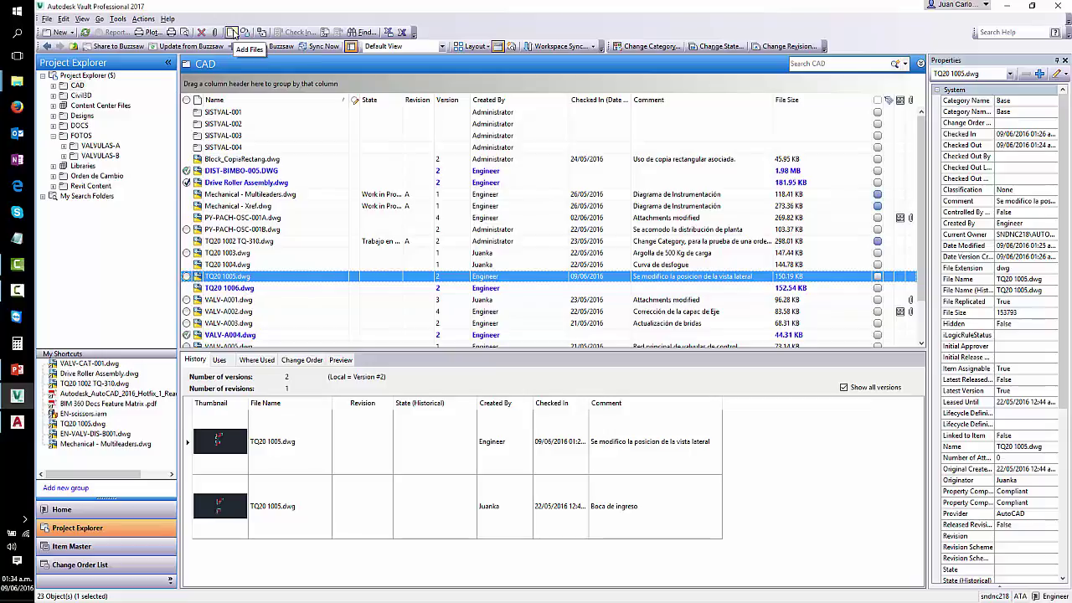
{"action": "left_click", "coordinate": [85, 156]}
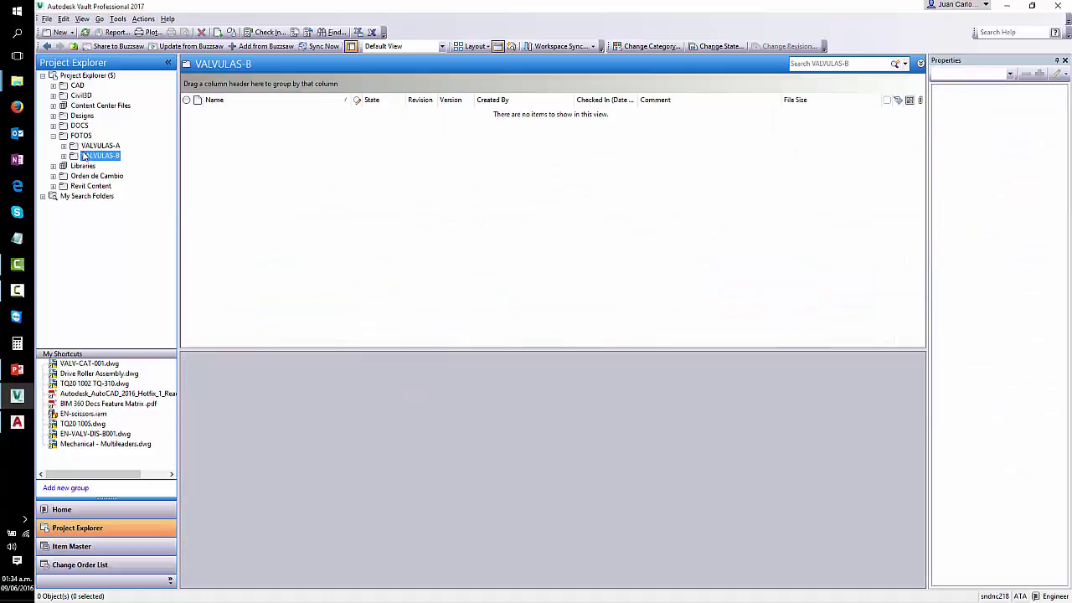
{"action": "left_click", "coordinate": [218, 33]}
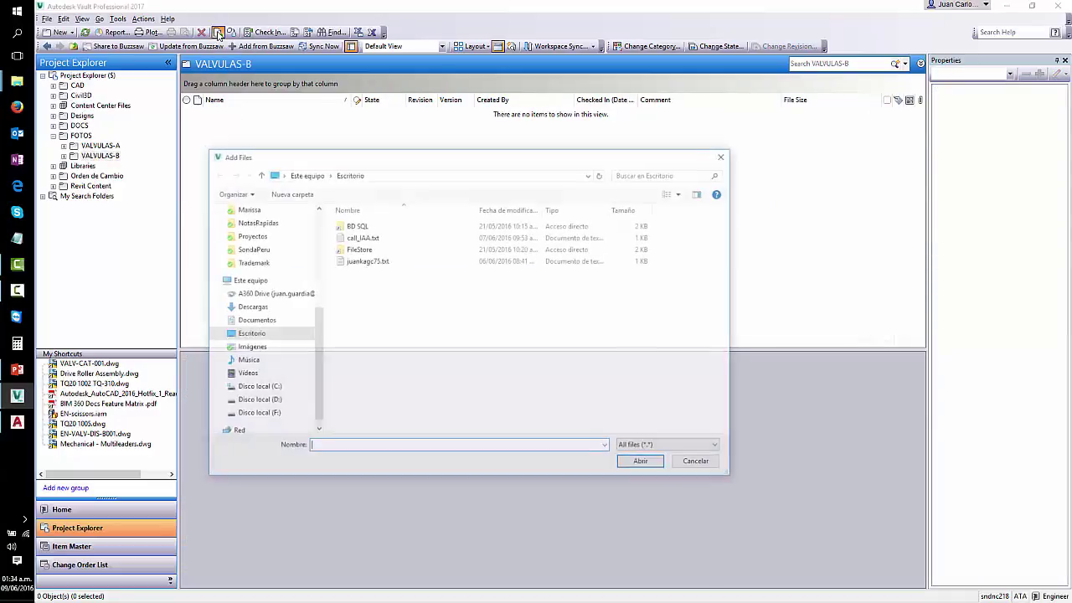
{"action": "left_click_drag", "start_coordinate": [340, 160], "coordinate": [373, 146]}
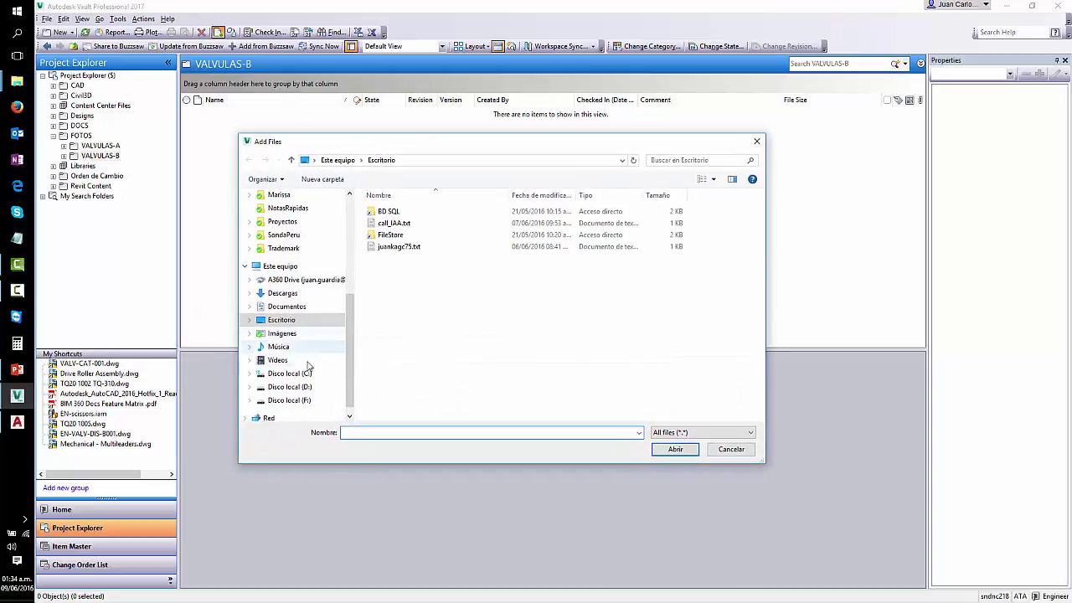
{"action": "left_click", "coordinate": [307, 402]}
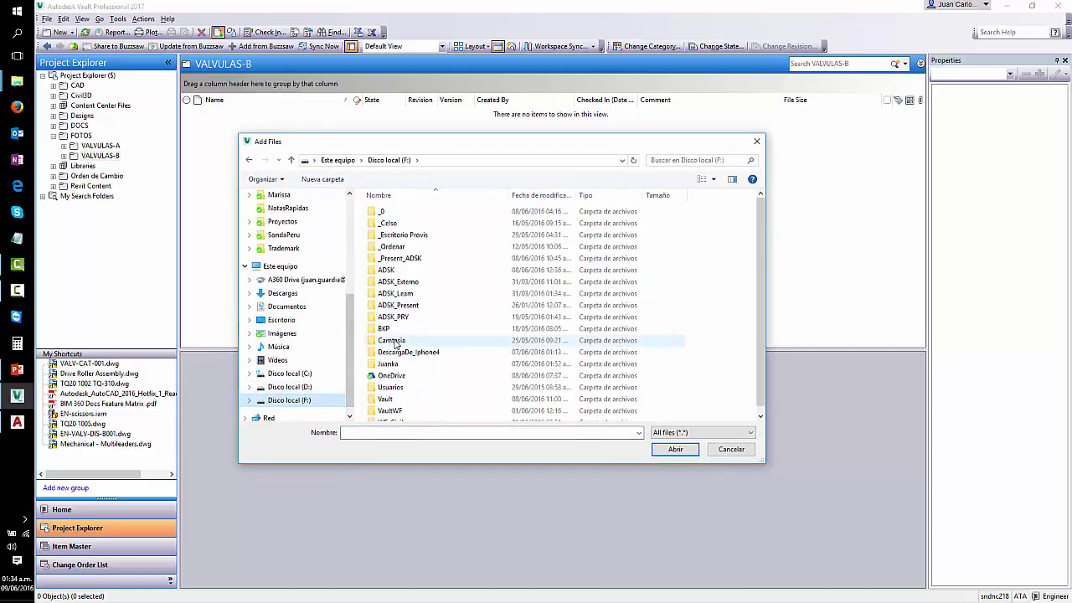
{"action": "double_click", "coordinate": [391, 400]}
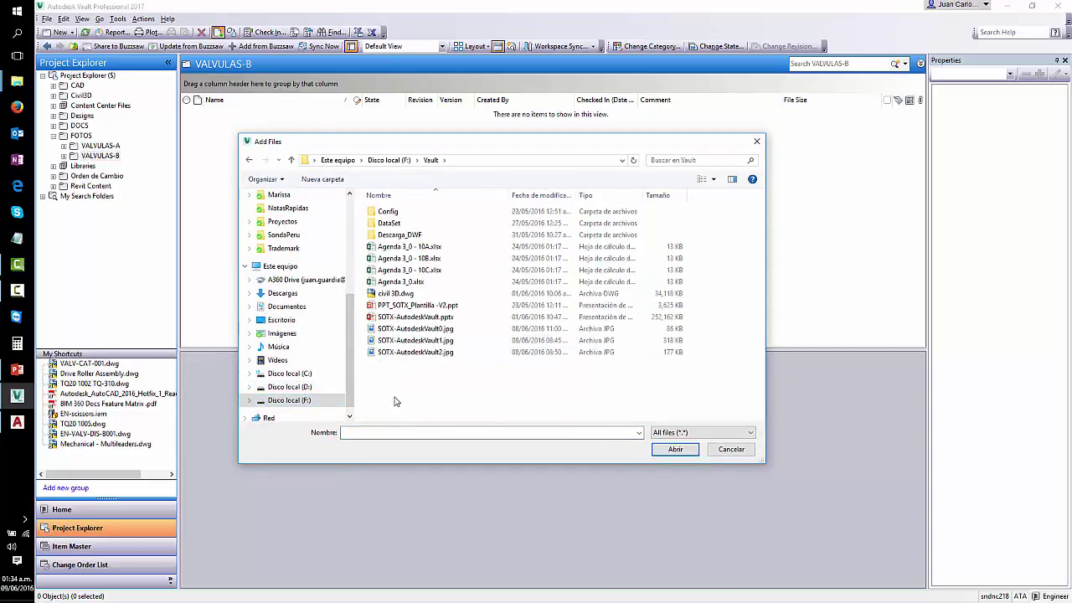
{"action": "left_click", "coordinate": [412, 248]}
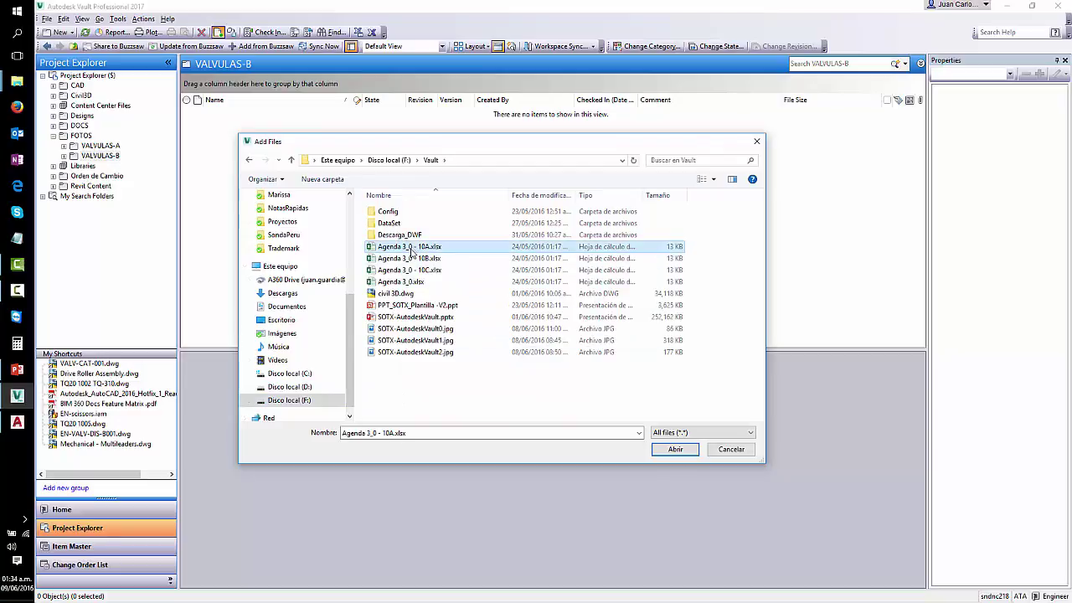
{"action": "left_click", "coordinate": [407, 259], "text": "ctrl"}
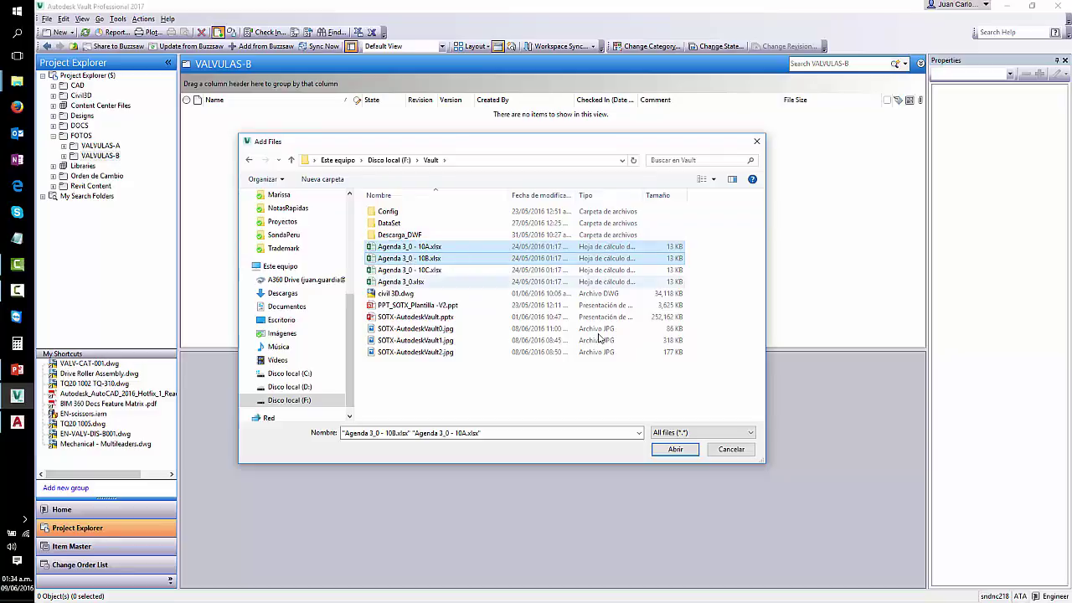
{"action": "left_click", "coordinate": [675, 450]}
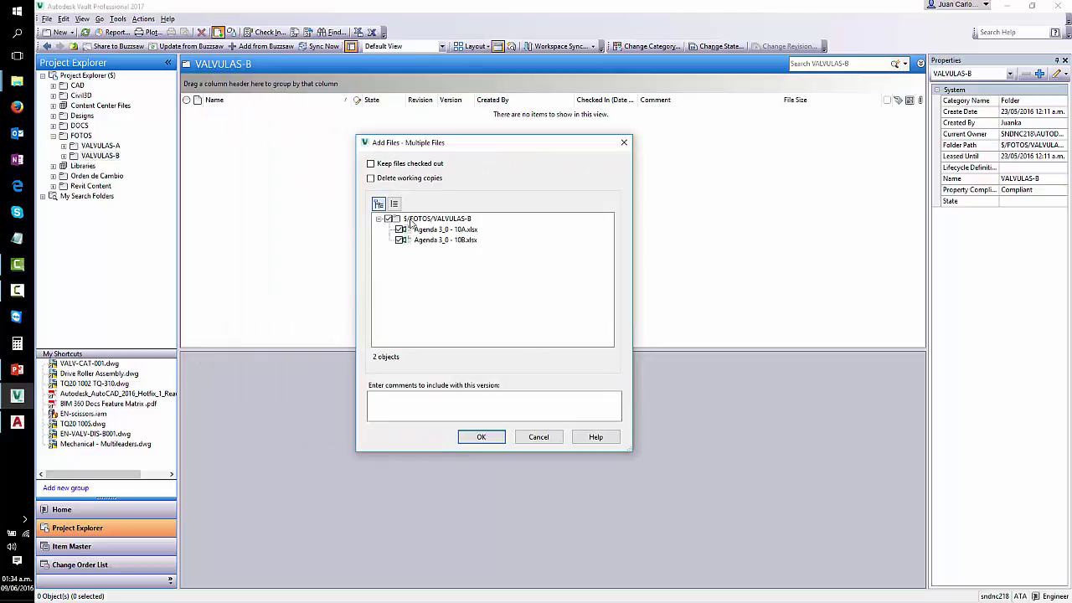
- Add the two agenda files with the comment "Se agrega las agendas" and view the history of Agenda 3_0 - 10A.xlsx
{"action": "left_click", "coordinate": [438, 400]}
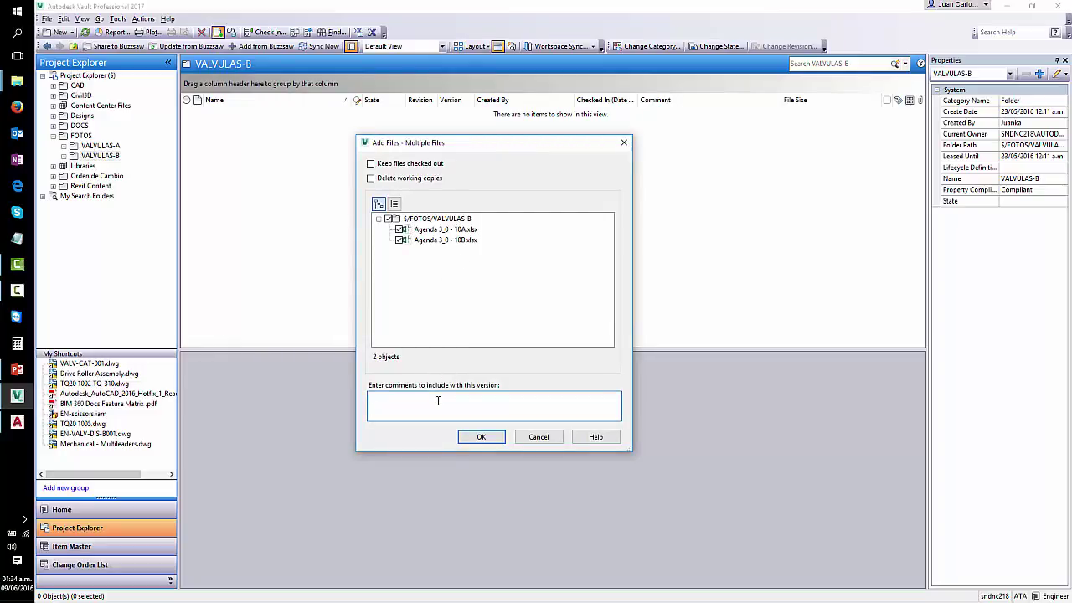
{"action": "type", "text": "Se agrega las agendas"}
{"action": "left_click", "coordinate": [481, 437]}
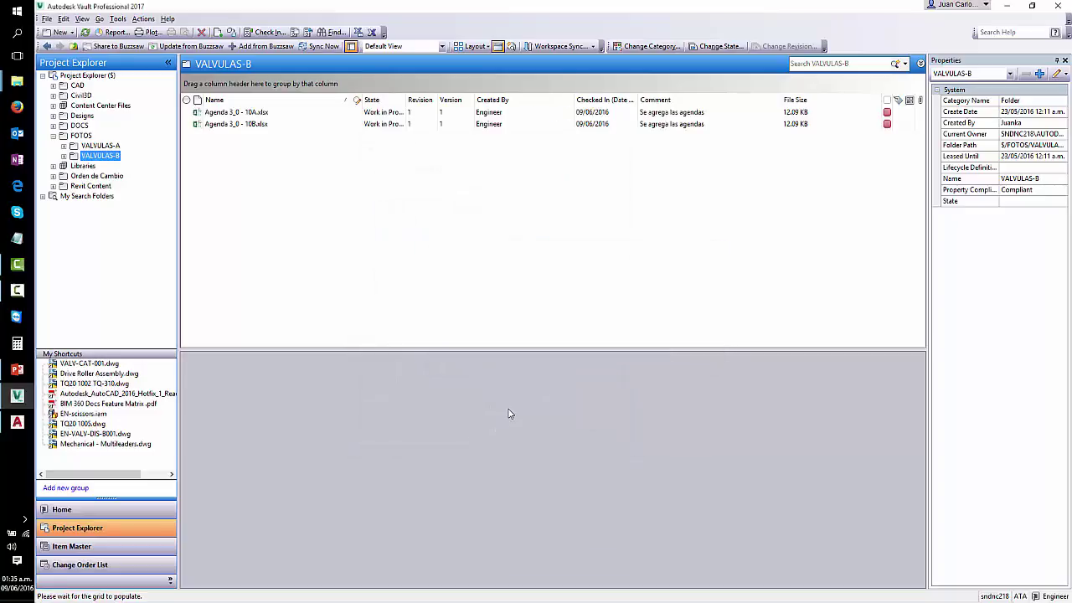
{"action": "left_click", "coordinate": [250, 115]}
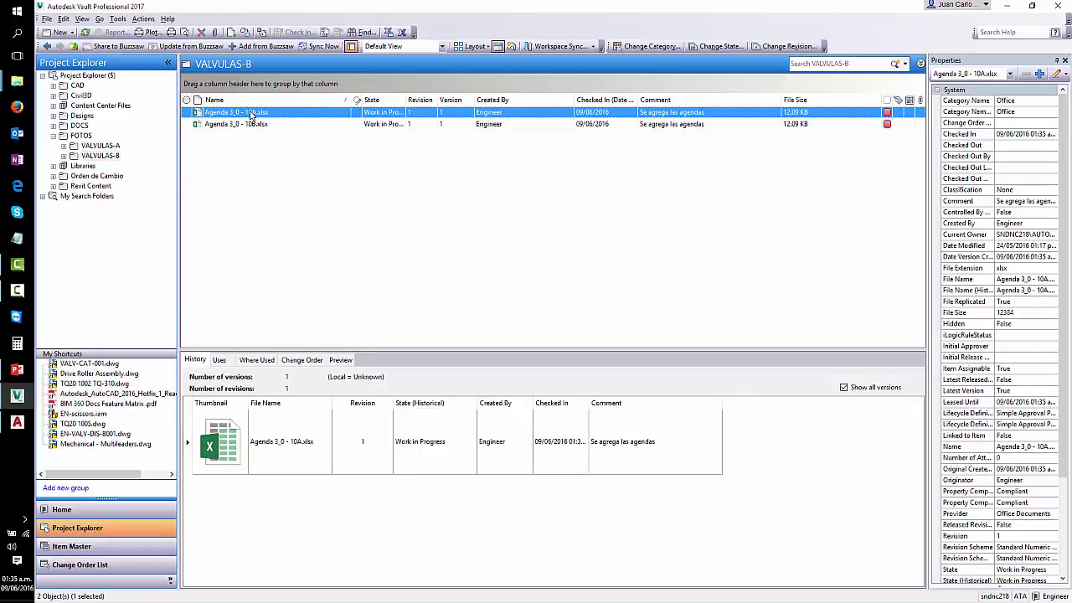
- Add all image files from F:\Vault\DataSet\Images\3\B to the VALVULAS-B folder with the comment "Se agregan imagenes"
{"action": "left_click", "coordinate": [229, 33]}
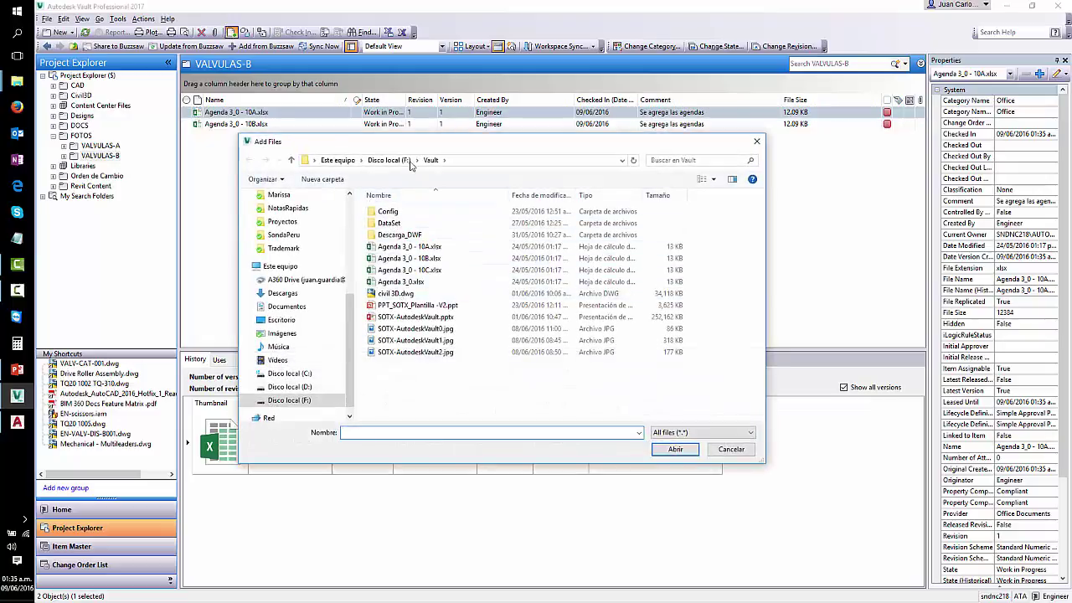
{"action": "double_click", "coordinate": [390, 223]}
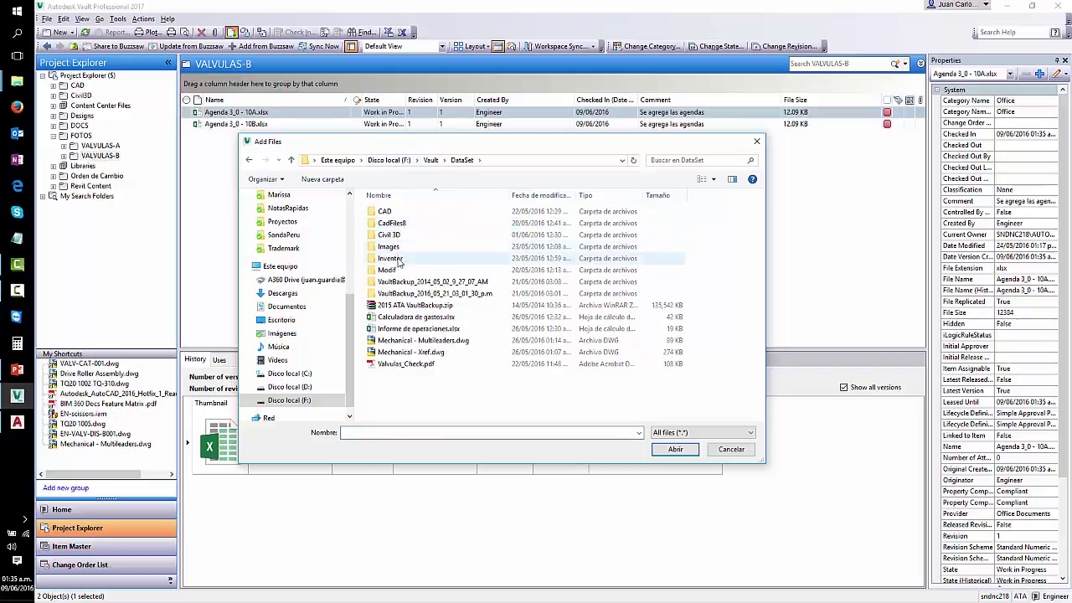
{"action": "double_click", "coordinate": [388, 247]}
{"action": "left_click", "coordinate": [376, 237]}
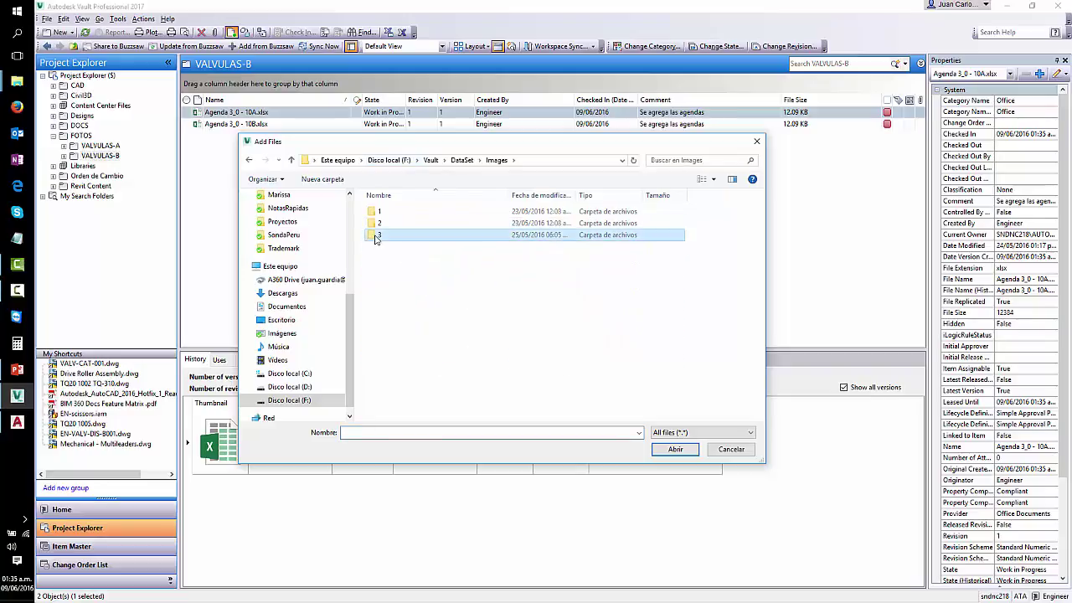
{"action": "double_click", "coordinate": [376, 237]}
{"action": "double_click", "coordinate": [461, 239]}
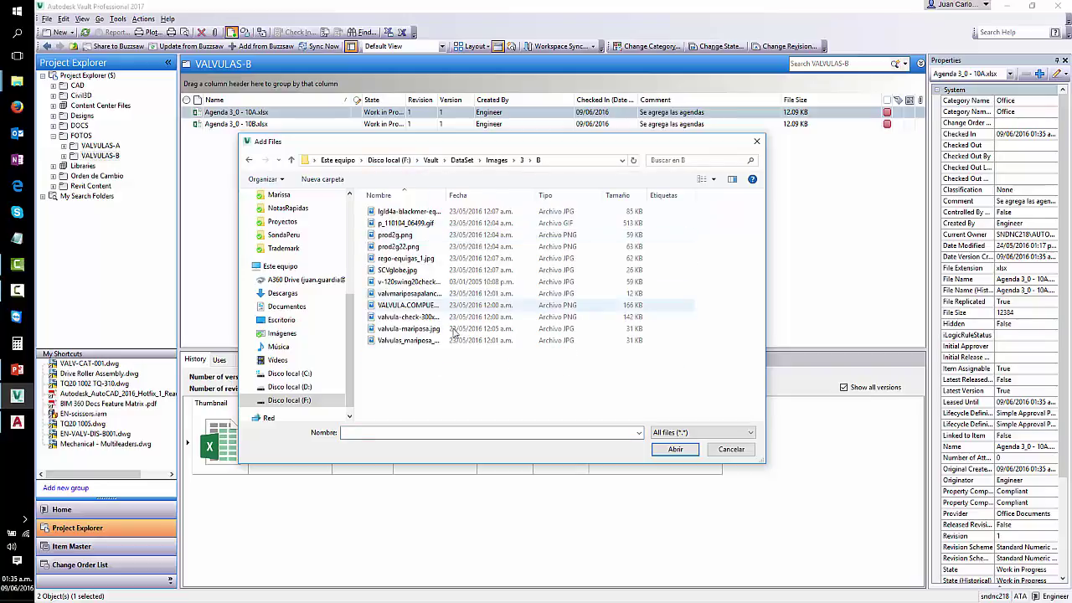
{"action": "left_click_drag", "start_coordinate": [472, 364], "coordinate": [381, 213]}
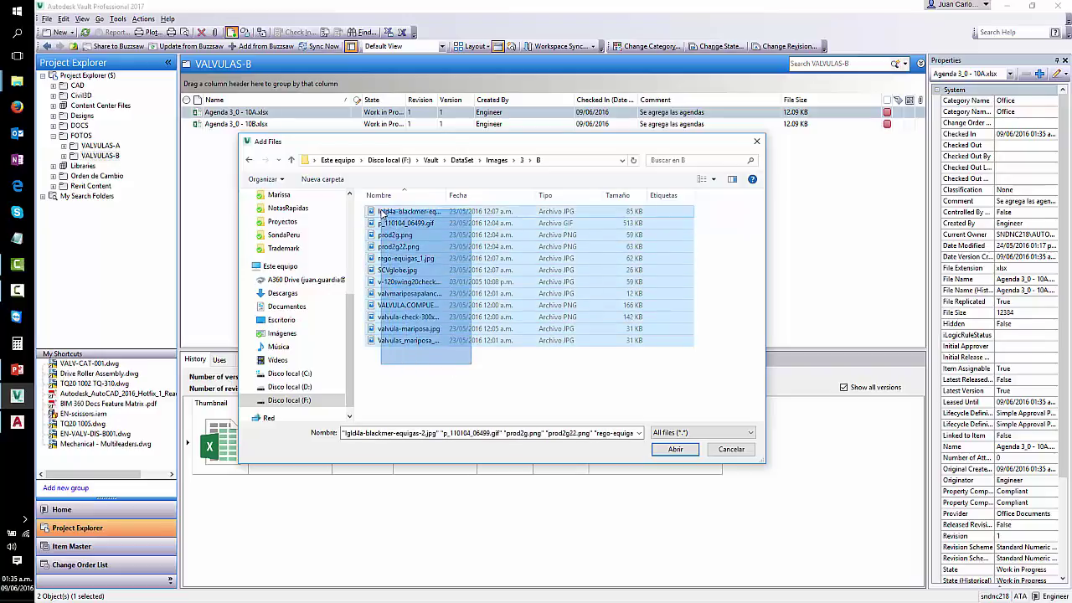
{"action": "left_click", "coordinate": [675, 449]}
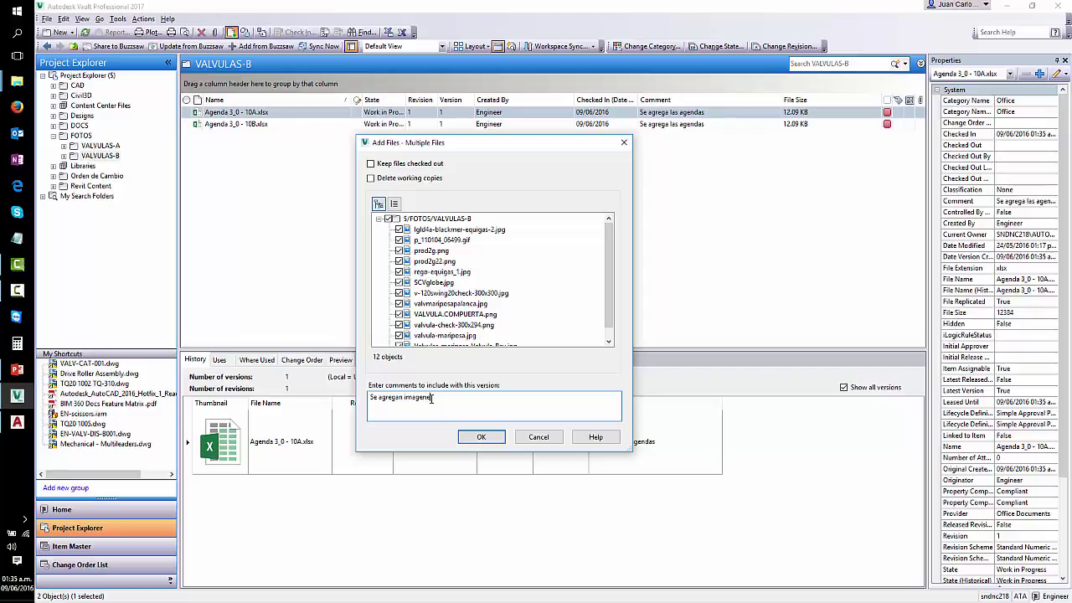
{"action": "left_click", "coordinate": [473, 438]}
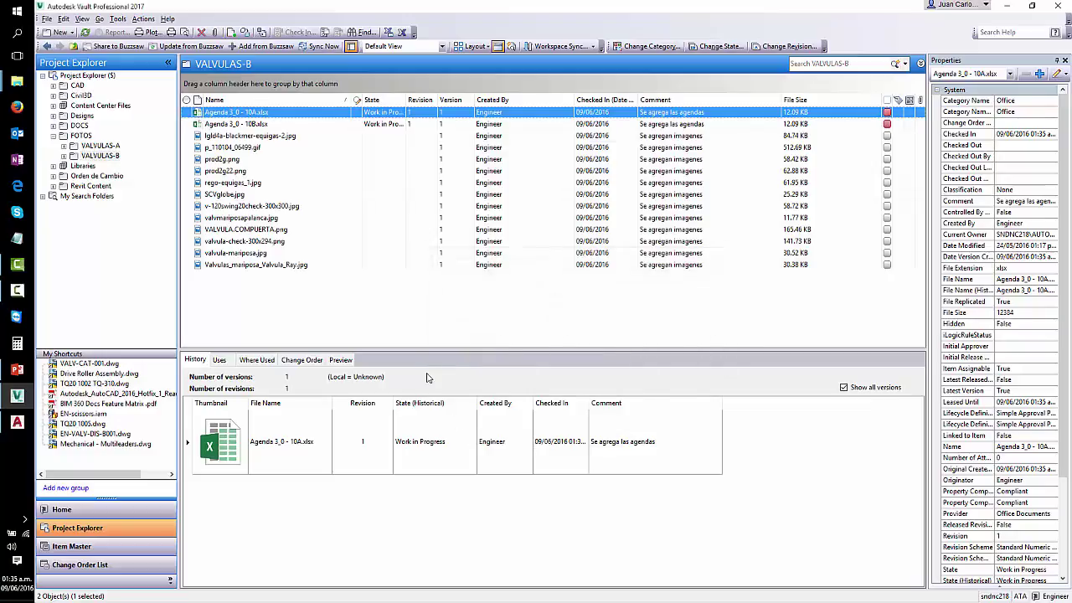
- View the version history of lgld4a-blackmer-equigas-2.jpg and look at the window layout options
{"action": "left_click", "coordinate": [270, 136]}
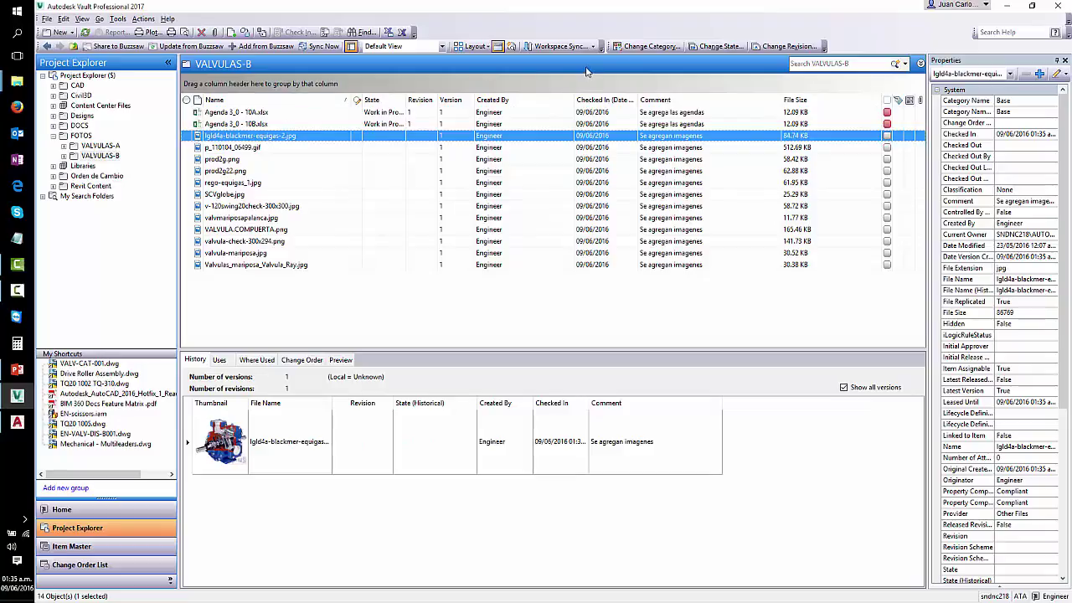
{"action": "left_click", "coordinate": [487, 48]}
{"action": "left_click", "coordinate": [488, 86]}
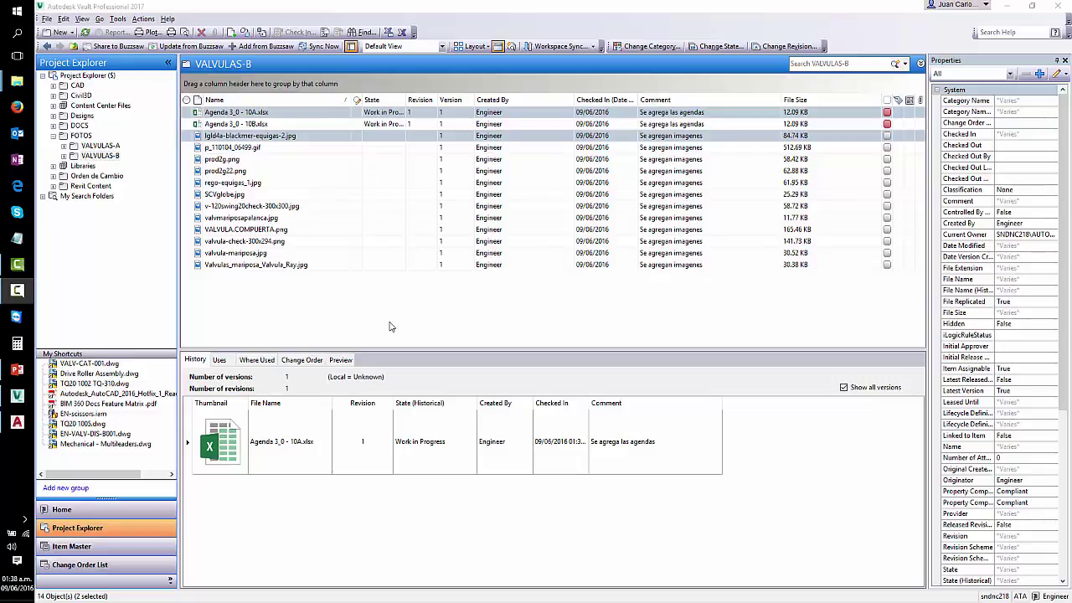
- Examine the version history of PY-PACH-OSC-001A.dwg in the CAD folder and the files attached to it
{"action": "left_click", "coordinate": [83, 88]}
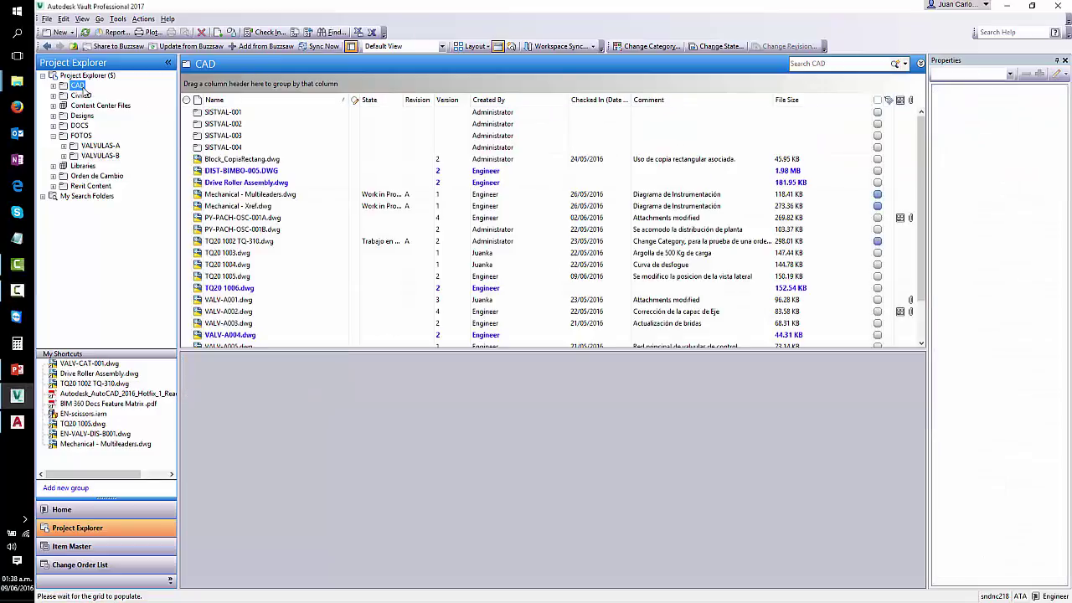
{"action": "left_click", "coordinate": [872, 220]}
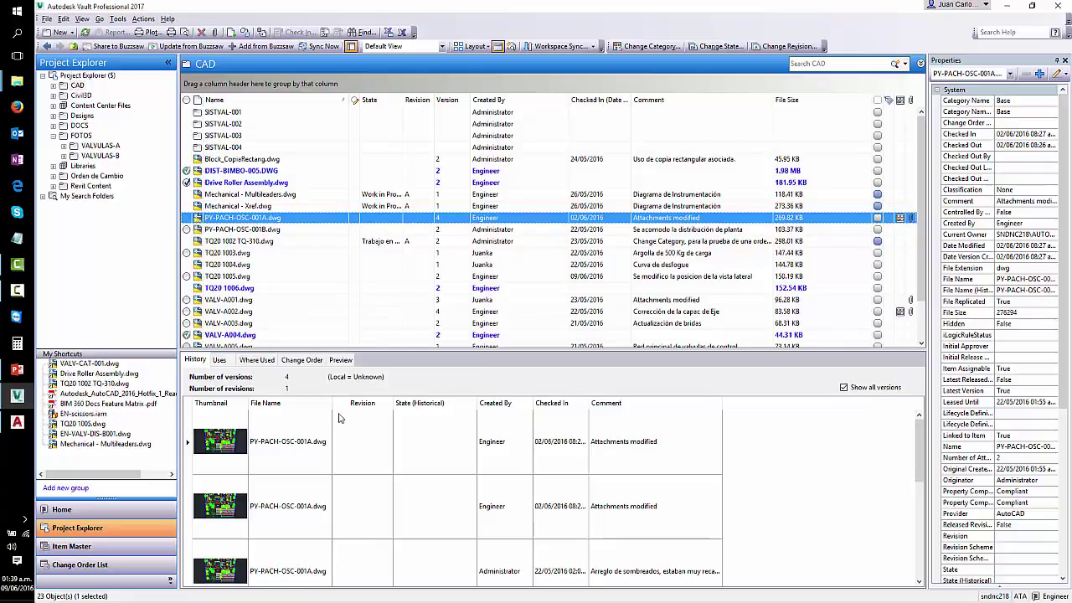
{"action": "left_click", "coordinate": [219, 361]}
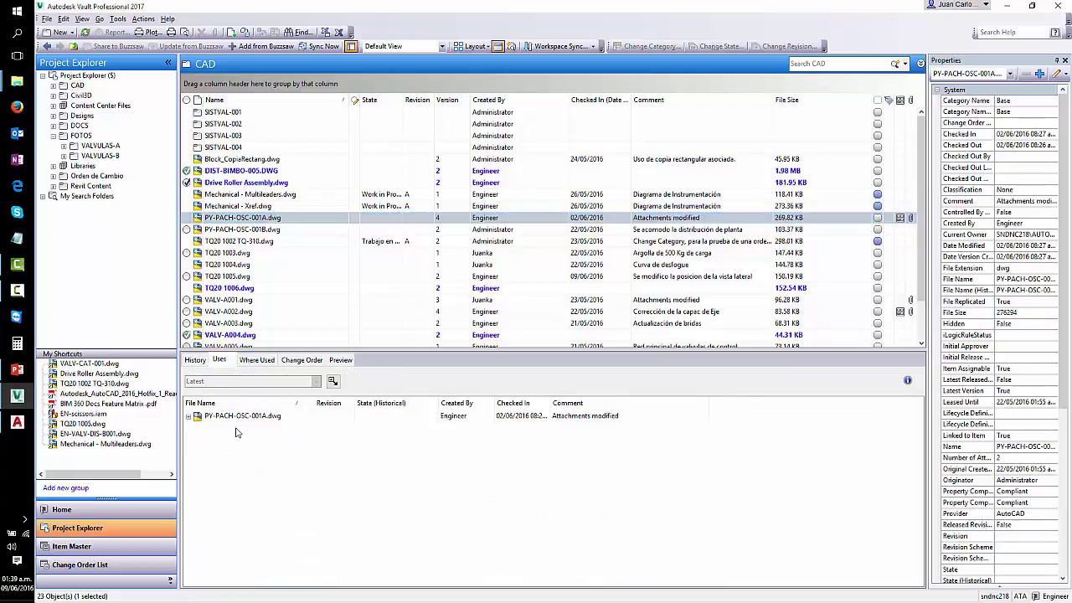
{"action": "left_click", "coordinate": [237, 417]}
{"action": "left_click", "coordinate": [188, 417]}
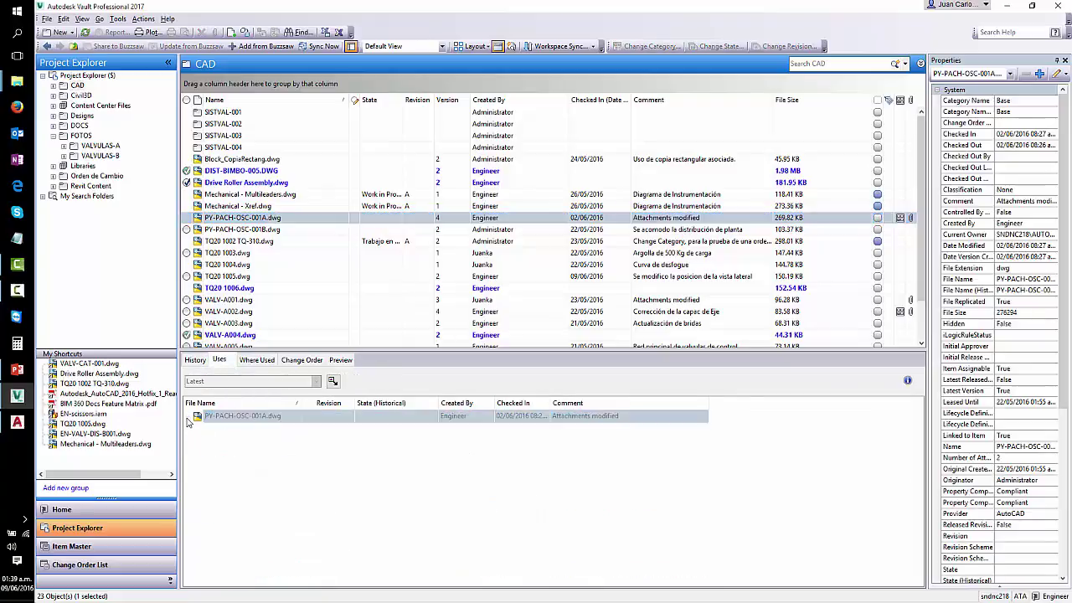
{"action": "left_click", "coordinate": [234, 431]}
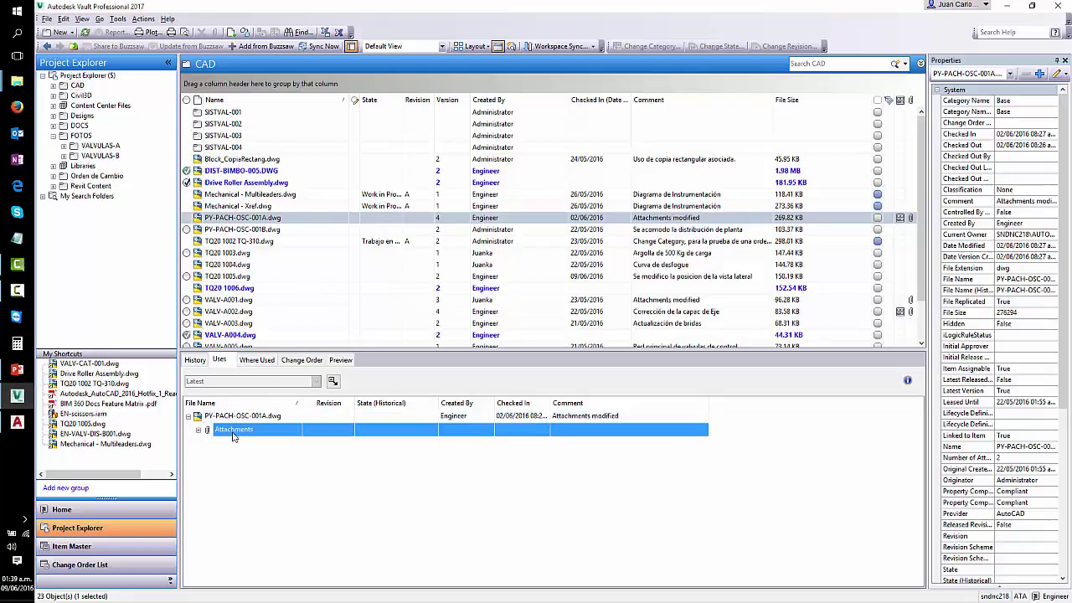
{"action": "left_click", "coordinate": [199, 431]}
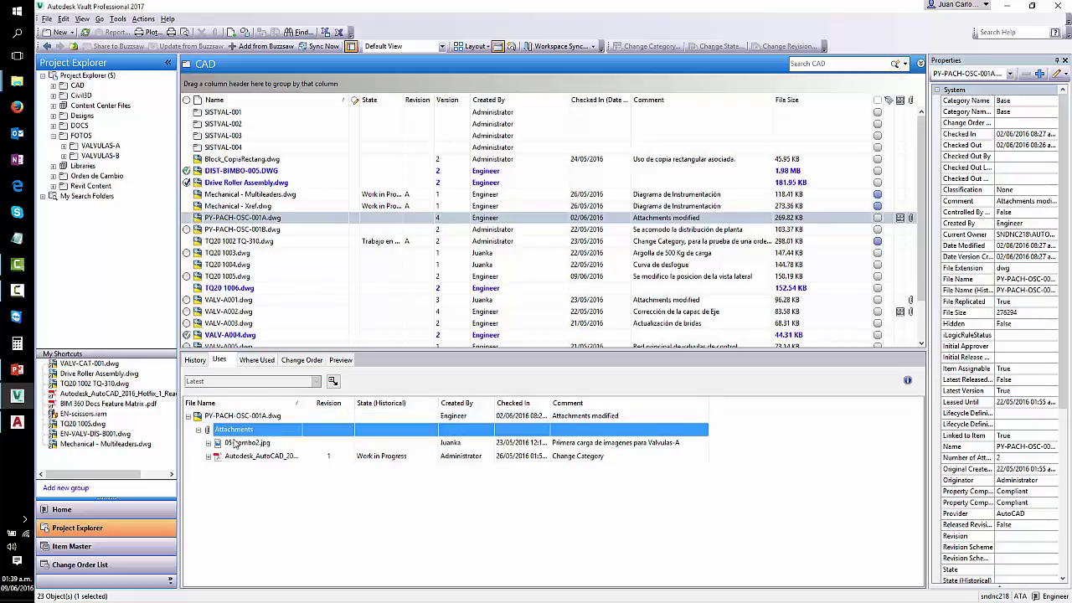
{"action": "left_click", "coordinate": [237, 444]}
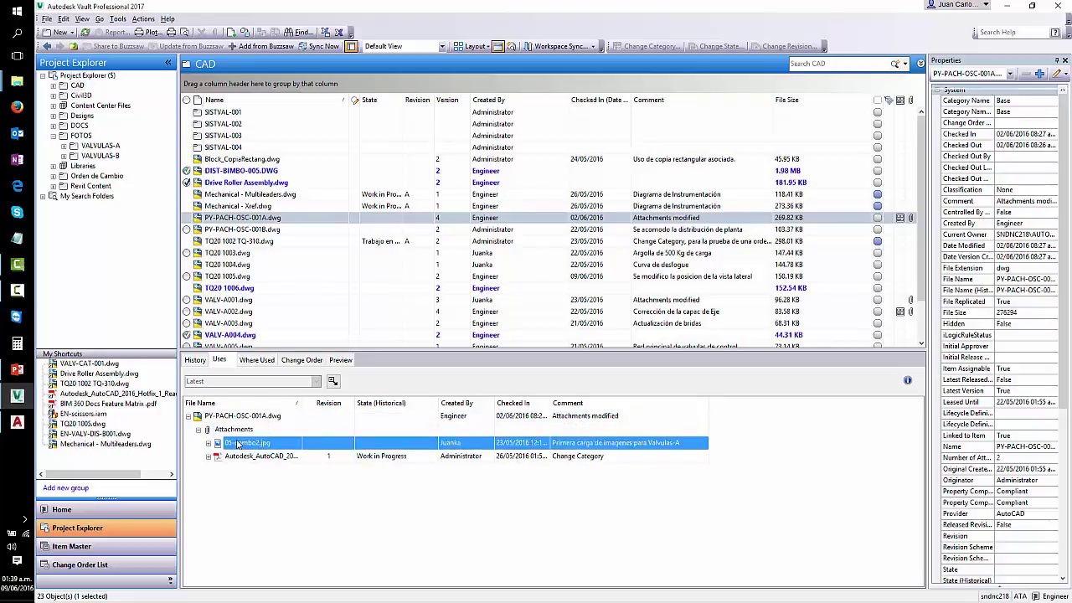
{"action": "left_click", "coordinate": [244, 458]}
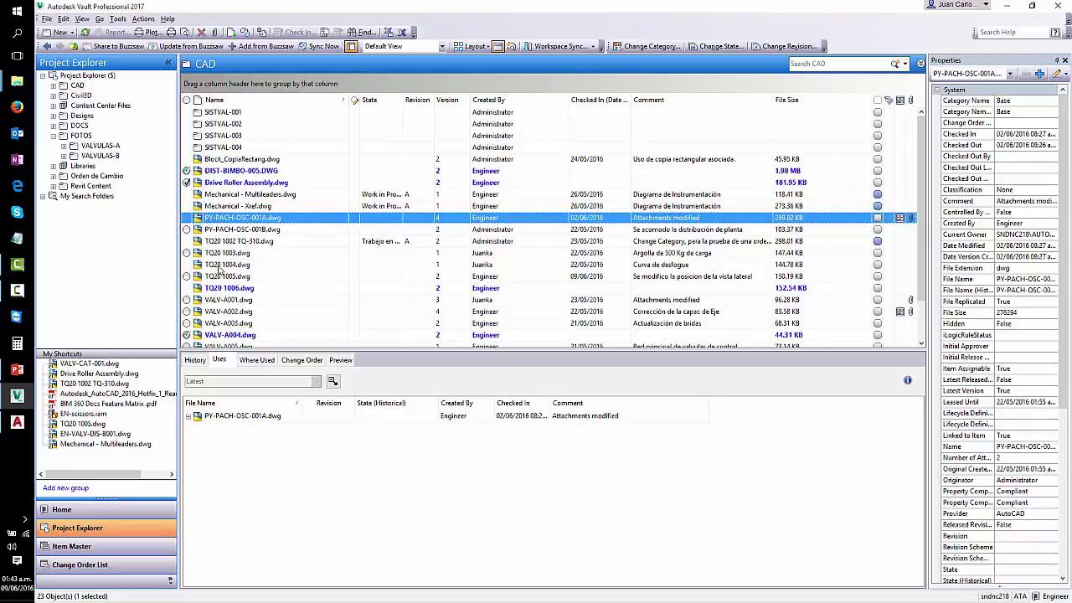
- Add BIM 360 Docs Feature Matrix .pdf from the DOCS folder to the attachments of TQ20 1004.dwg
{"action": "left_click", "coordinate": [218, 267]}
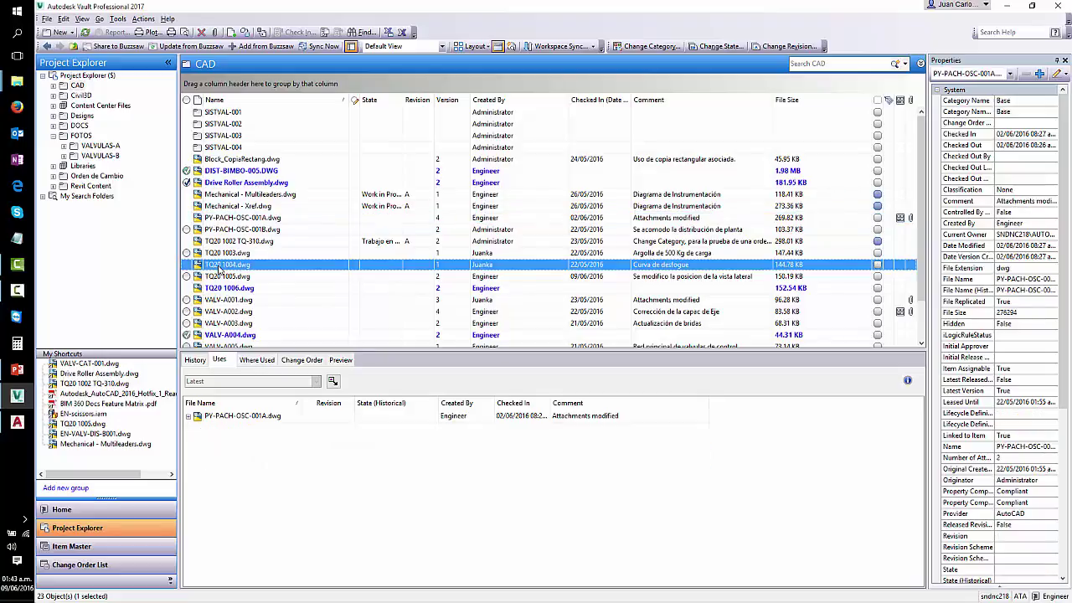
{"action": "left_click", "coordinate": [214, 32]}
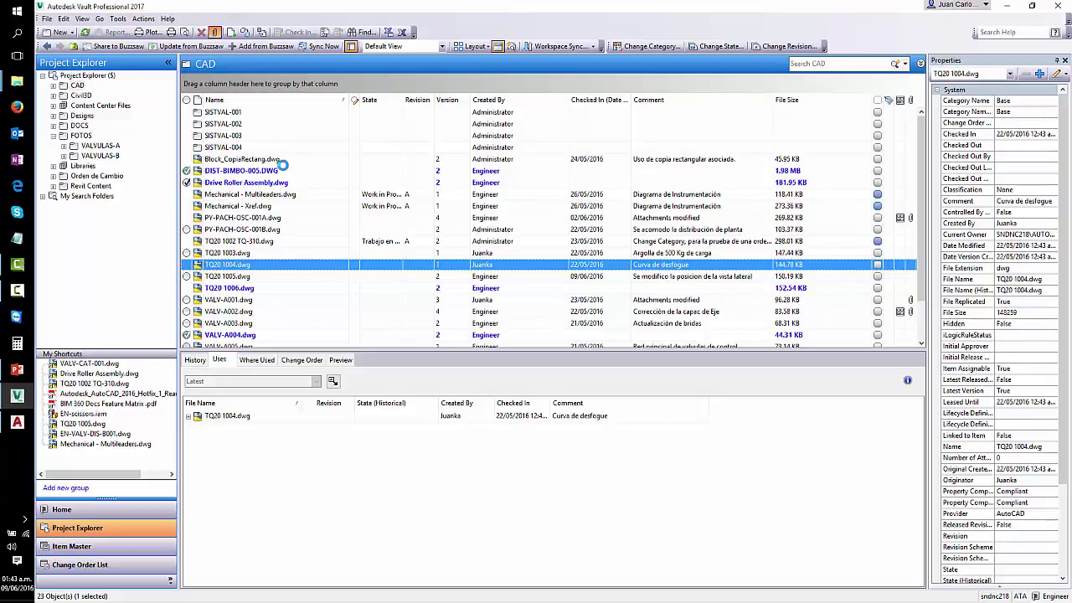
{"action": "left_click_drag", "start_coordinate": [286, 157], "coordinate": [352, 148]}
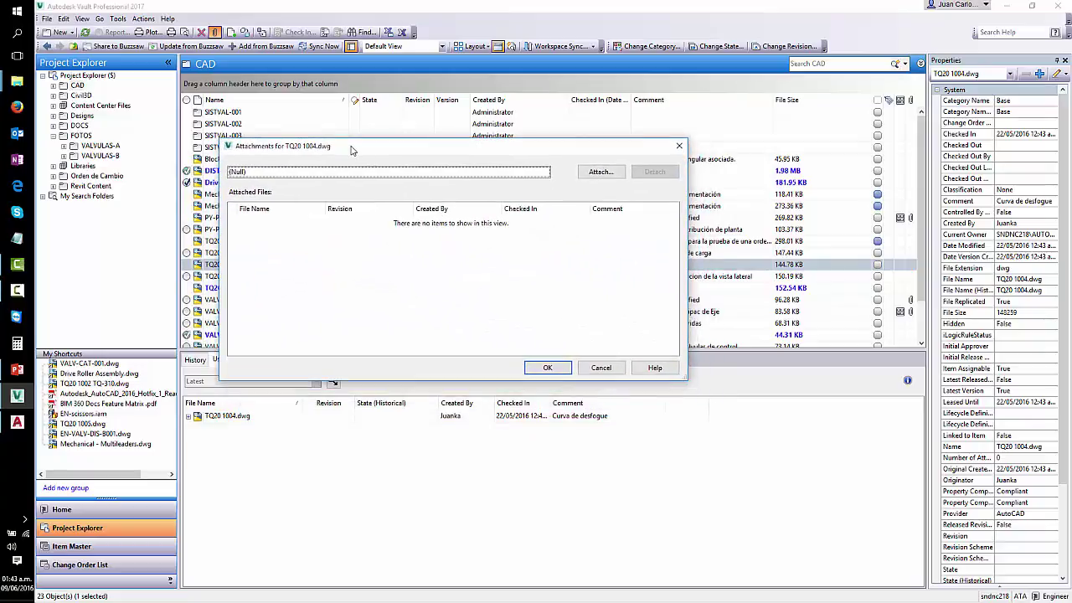
{"action": "left_click", "coordinate": [597, 174]}
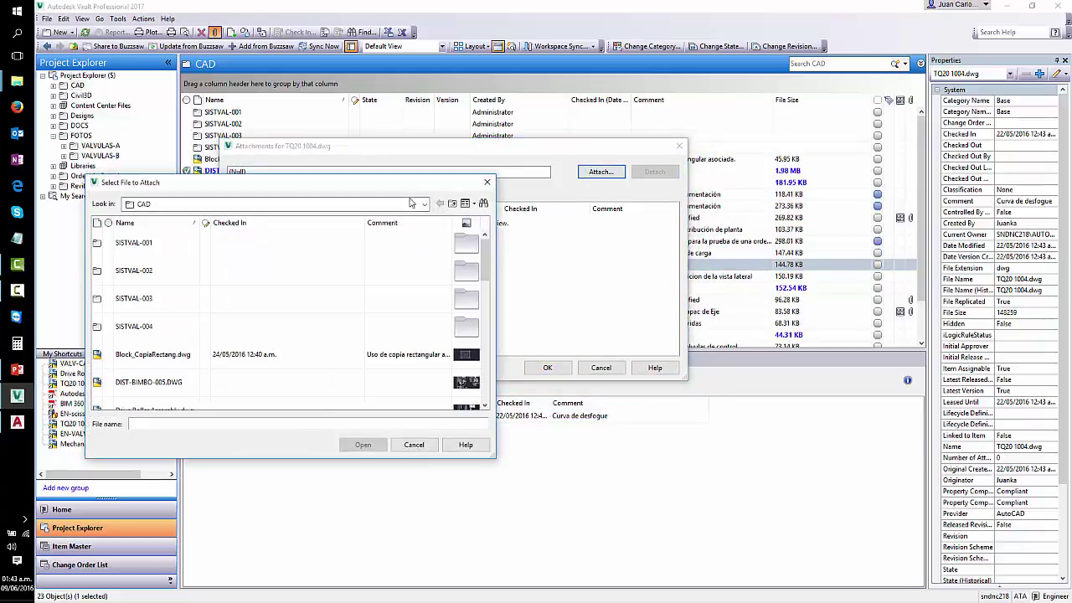
{"action": "left_click_drag", "start_coordinate": [415, 190], "coordinate": [449, 203]}
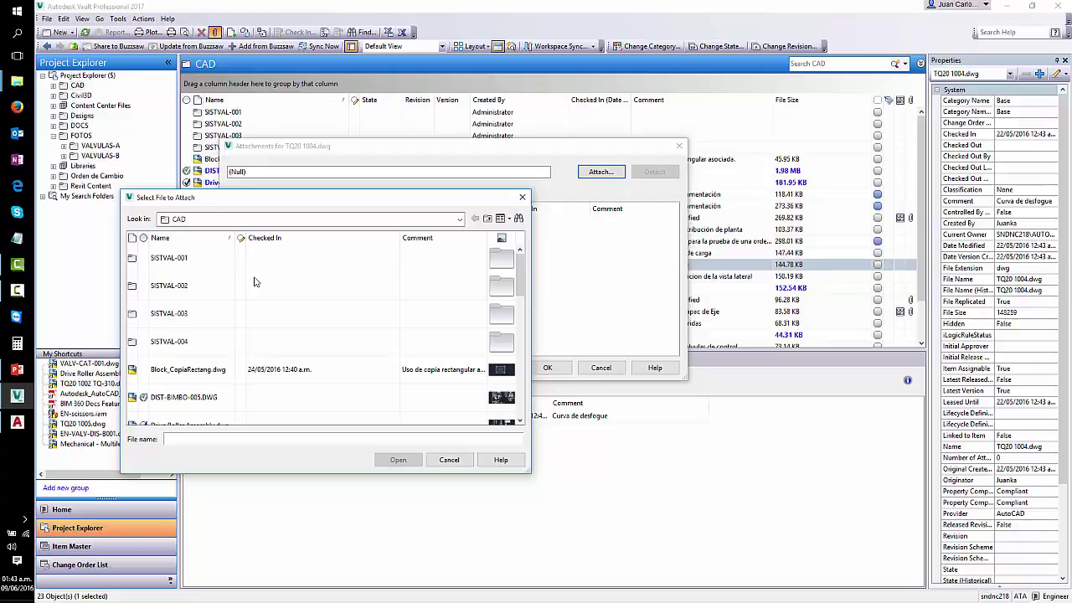
{"action": "left_click", "coordinate": [227, 218]}
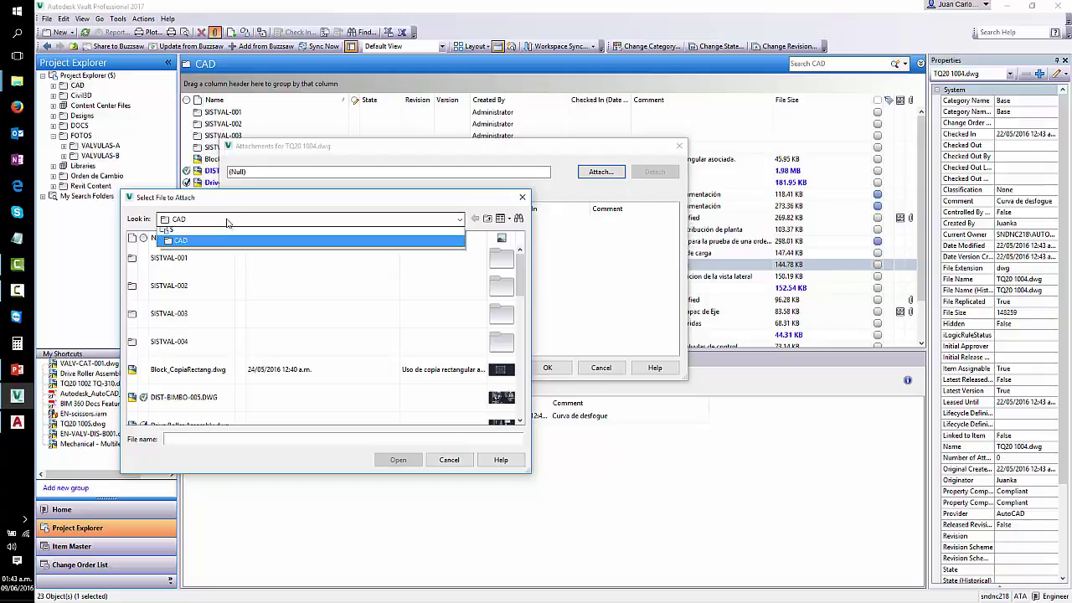
{"action": "left_click", "coordinate": [180, 236]}
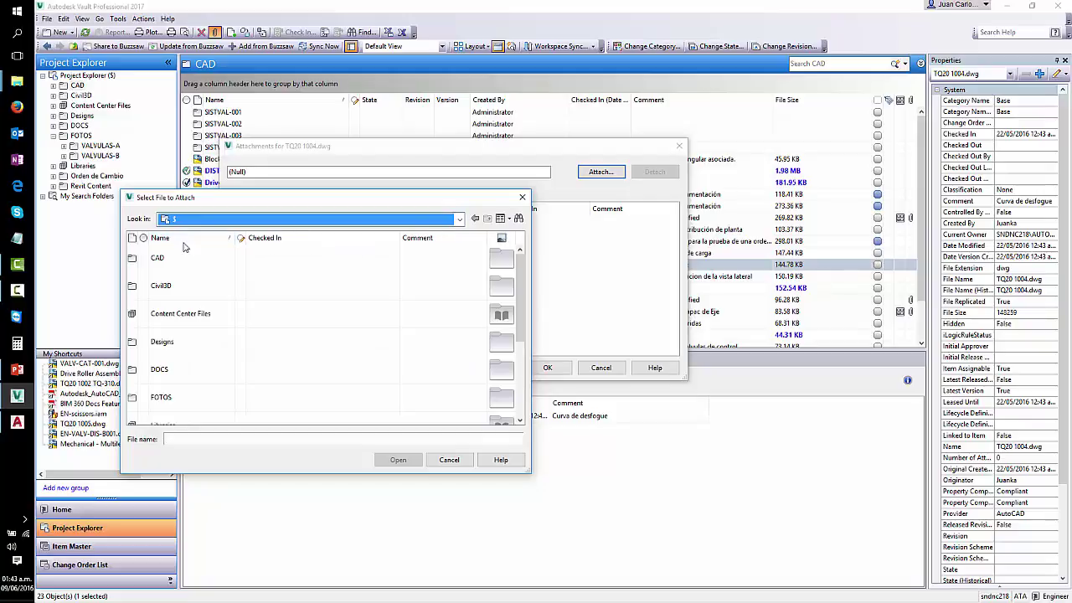
{"action": "double_click", "coordinate": [168, 371]}
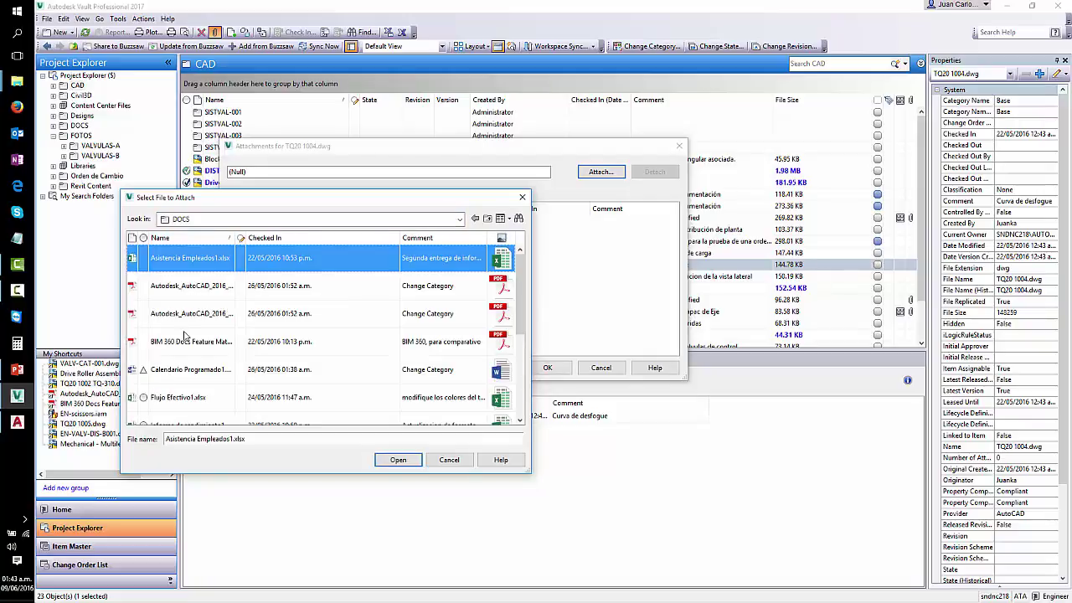
{"action": "left_click", "coordinate": [192, 344]}
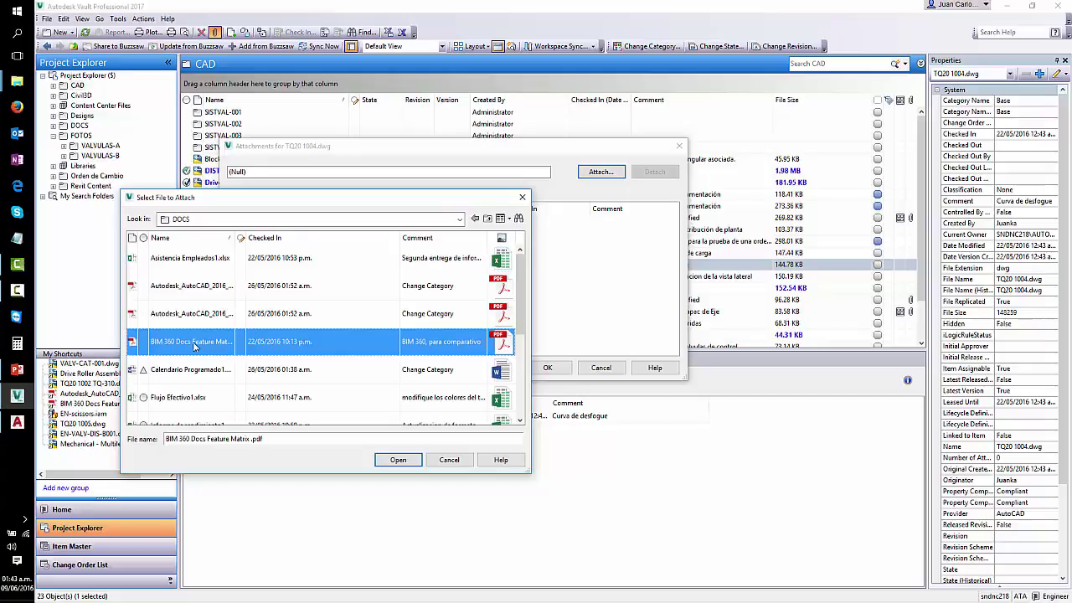
{"action": "left_click", "coordinate": [398, 460]}
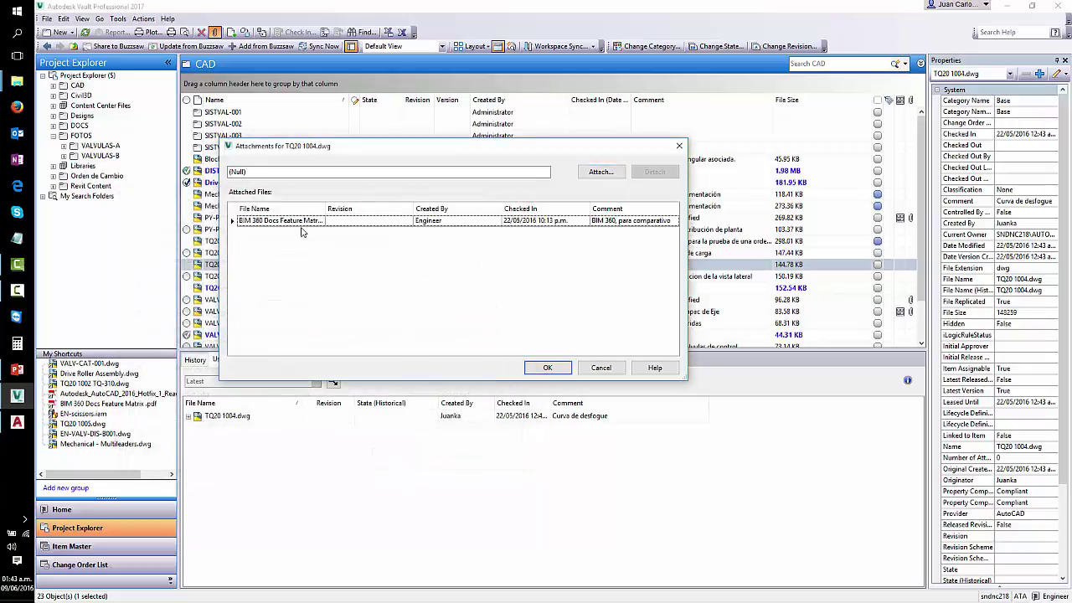
- Also attach Autodesk_AutoCAD_2016_Hotfix_1_Readme_ESP.pdf from the DOCS folder to TQ20 1004.dwg and accept the attachment list
{"action": "left_click", "coordinate": [295, 222]}
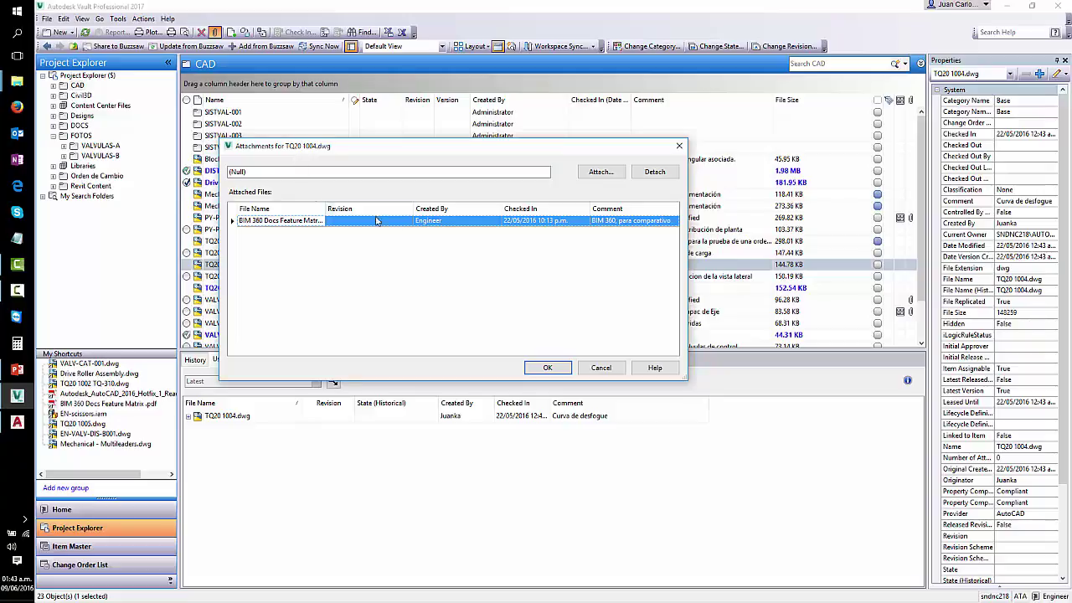
{"action": "left_click", "coordinate": [601, 172]}
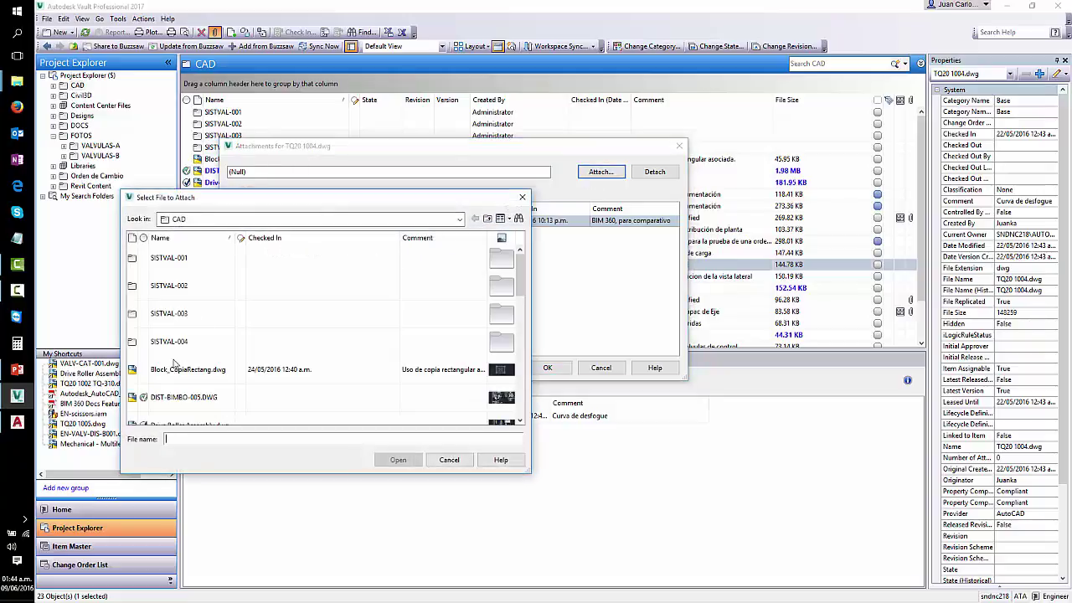
{"action": "left_click", "coordinate": [190, 220]}
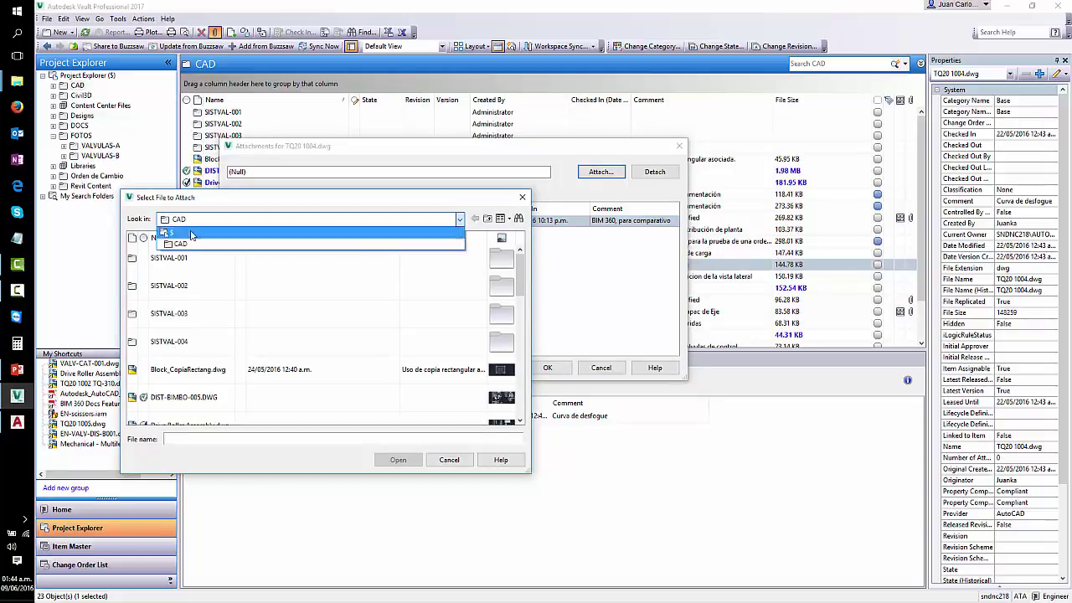
{"action": "left_click", "coordinate": [191, 234]}
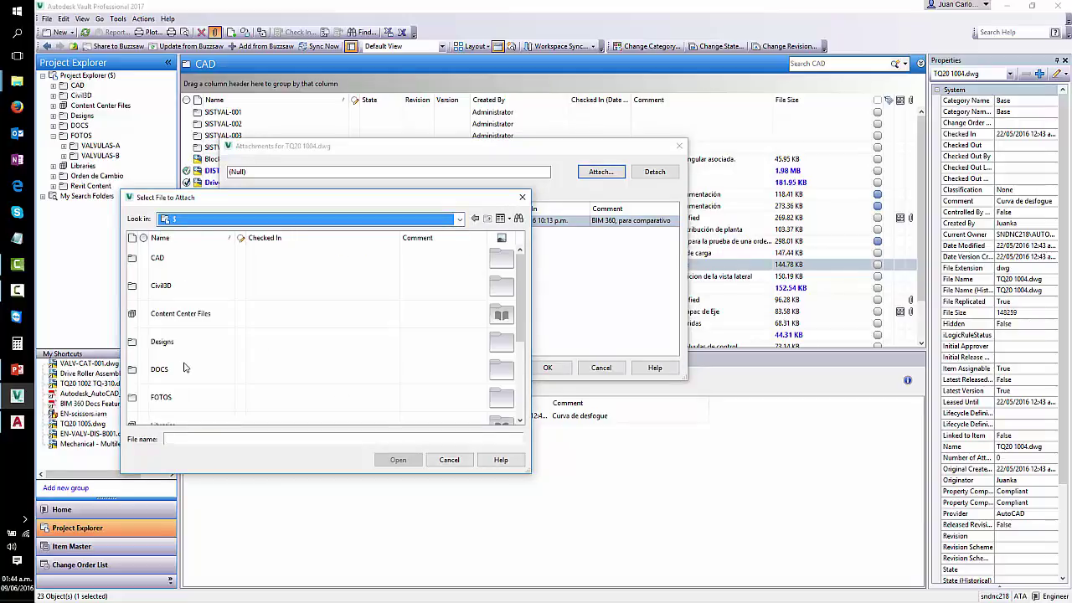
{"action": "double_click", "coordinate": [171, 371]}
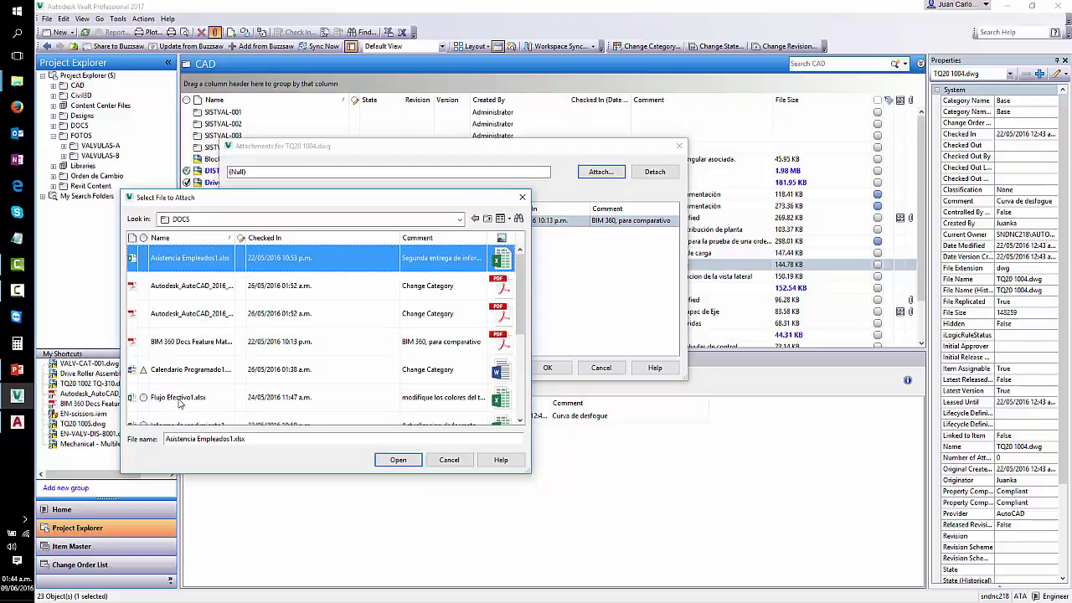
{"action": "left_click", "coordinate": [172, 290]}
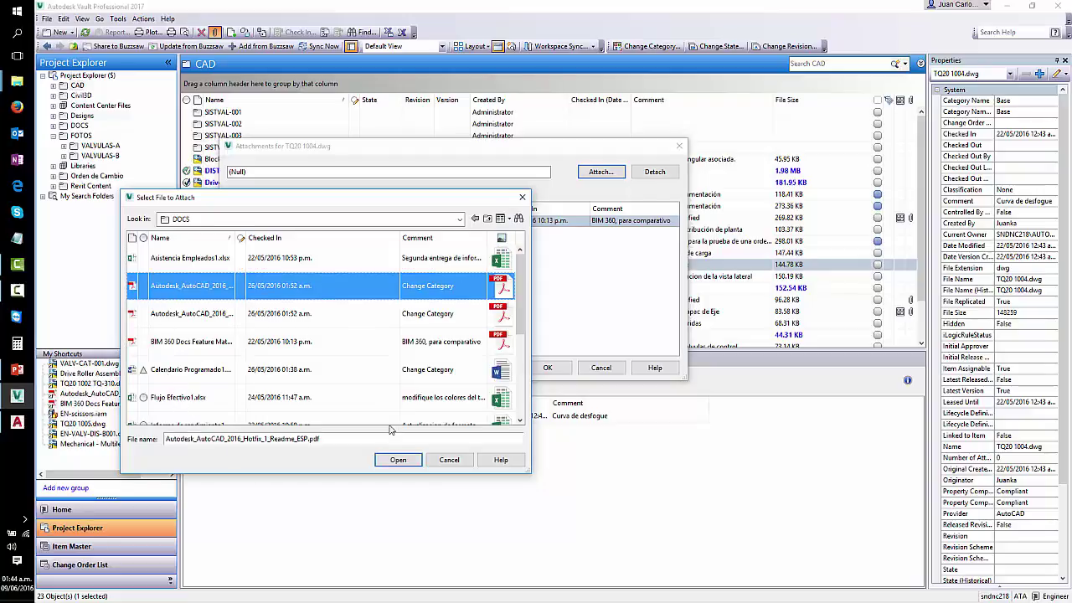
{"action": "left_click", "coordinate": [398, 460]}
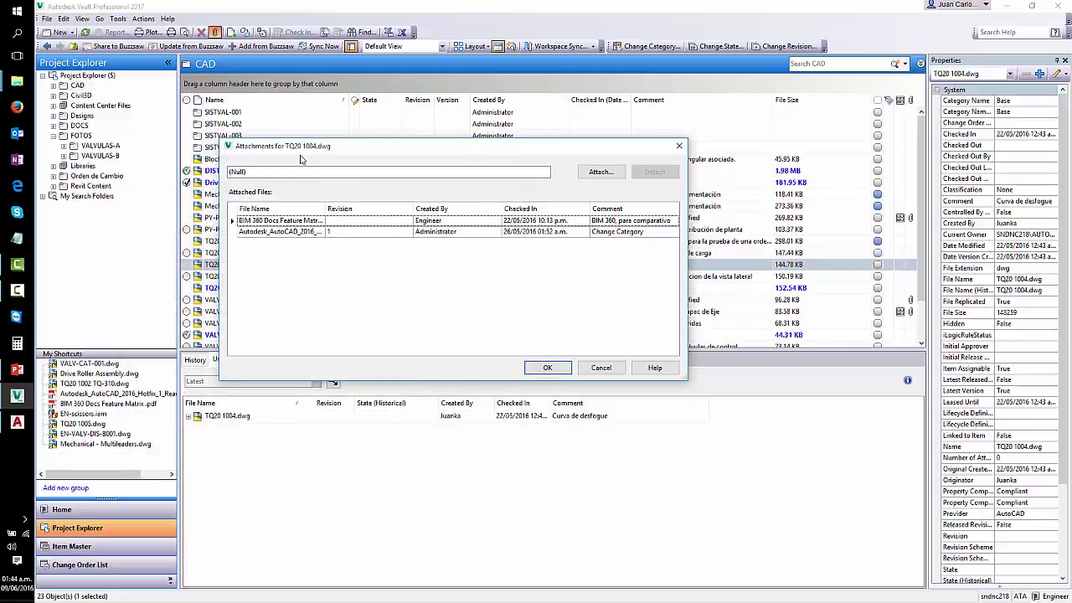
{"action": "left_click", "coordinate": [547, 369]}
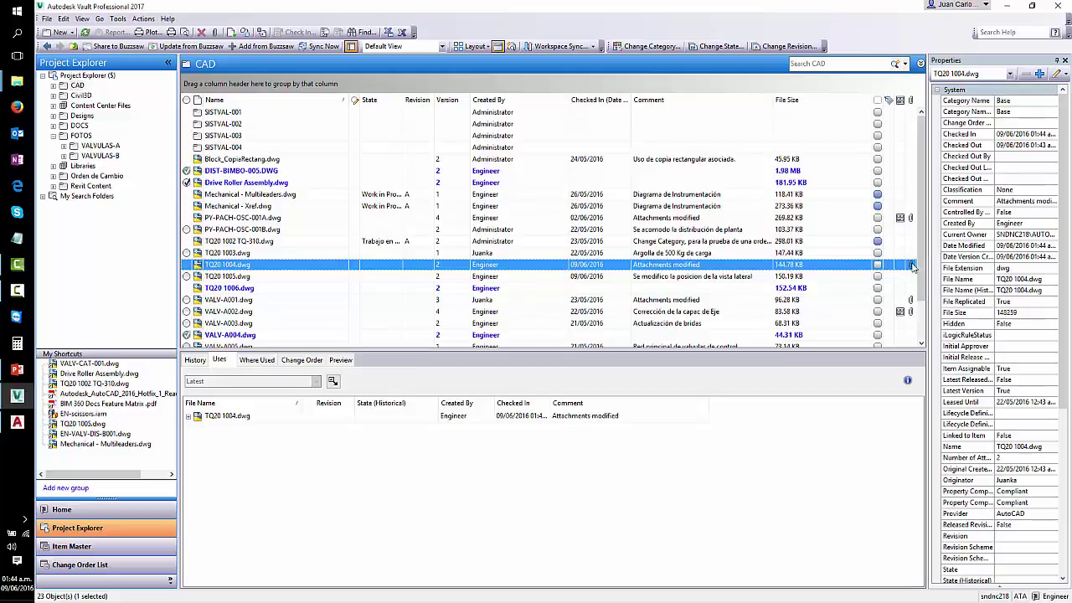
- Review the two PDF attachments listed among the files that TQ20 1004.dwg uses
{"action": "left_click", "coordinate": [224, 363]}
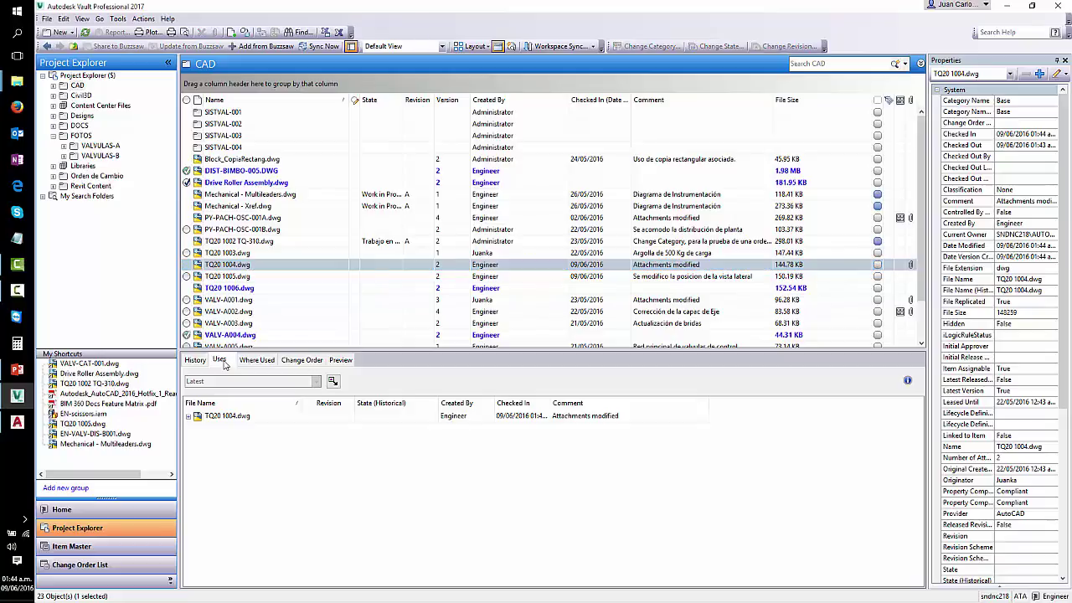
{"action": "left_click", "coordinate": [188, 416]}
{"action": "left_click", "coordinate": [199, 430]}
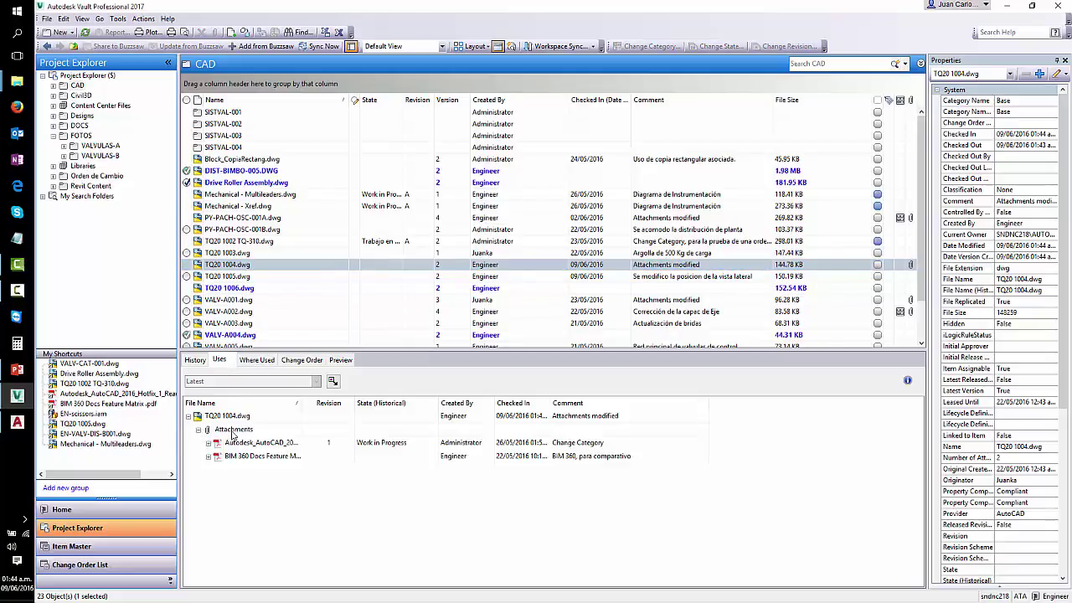
{"action": "left_click", "coordinate": [242, 443]}
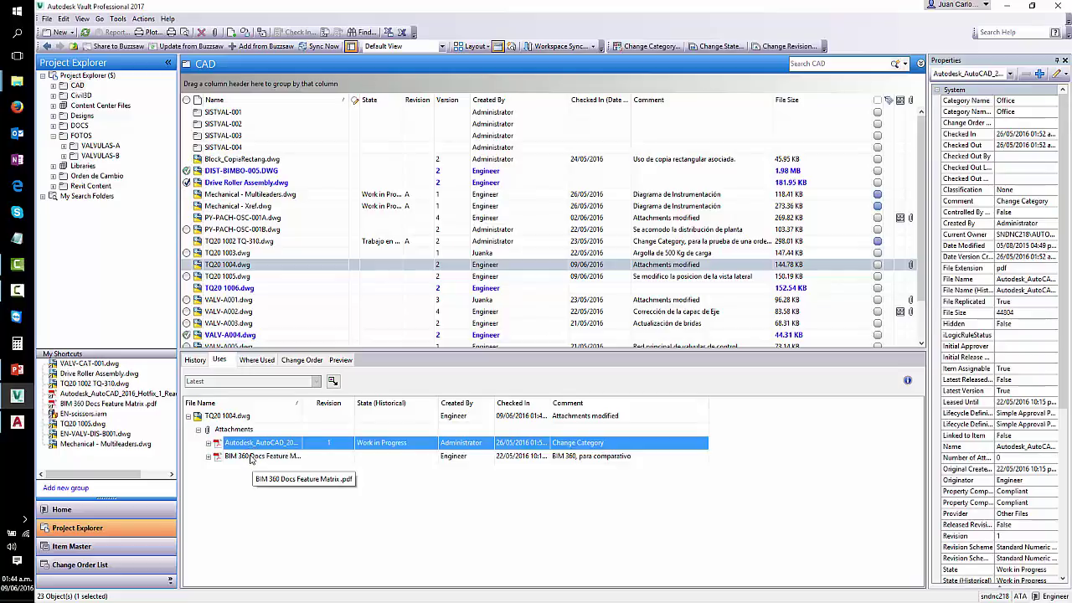
{"action": "left_click", "coordinate": [250, 457]}
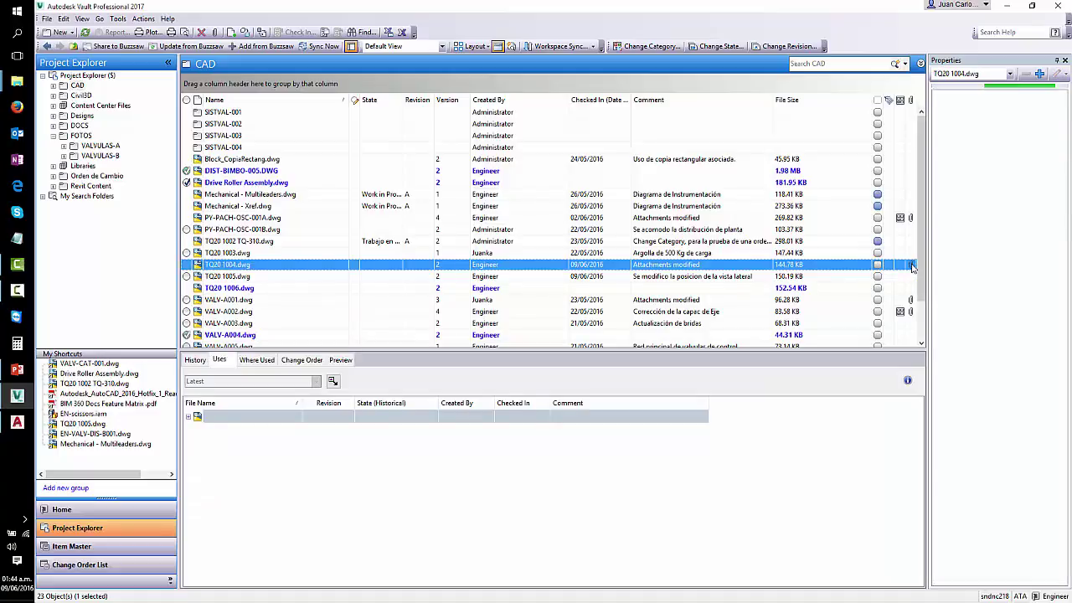
{"action": "left_click", "coordinate": [912, 265]}
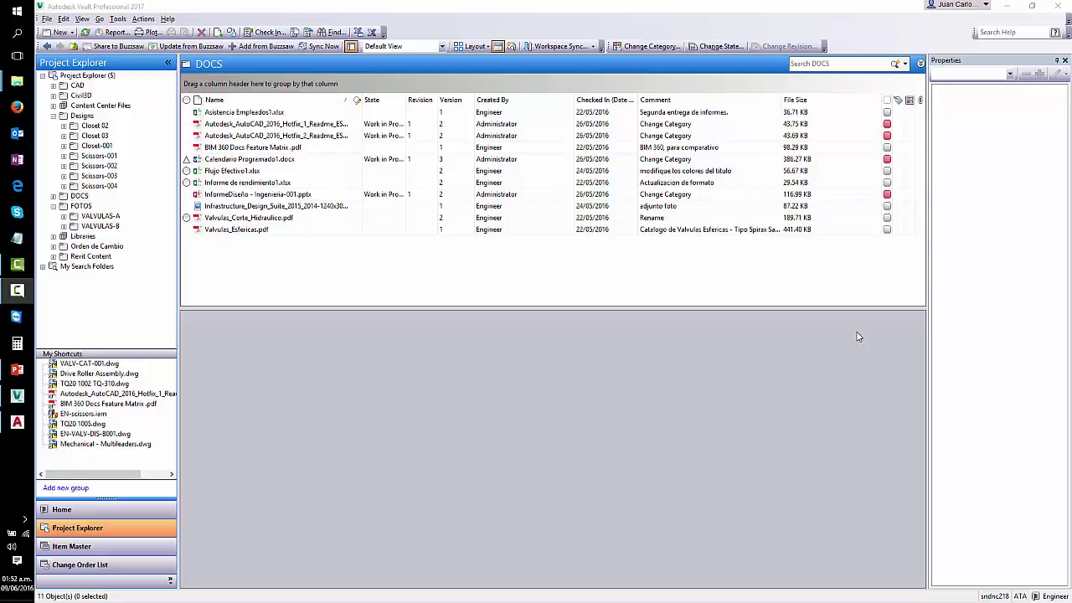
- Preview Asistencia Empleados1.xlsx from the DOCS folder and copy the March cells for days 5 to 18
{"action": "left_click", "coordinate": [80, 195]}
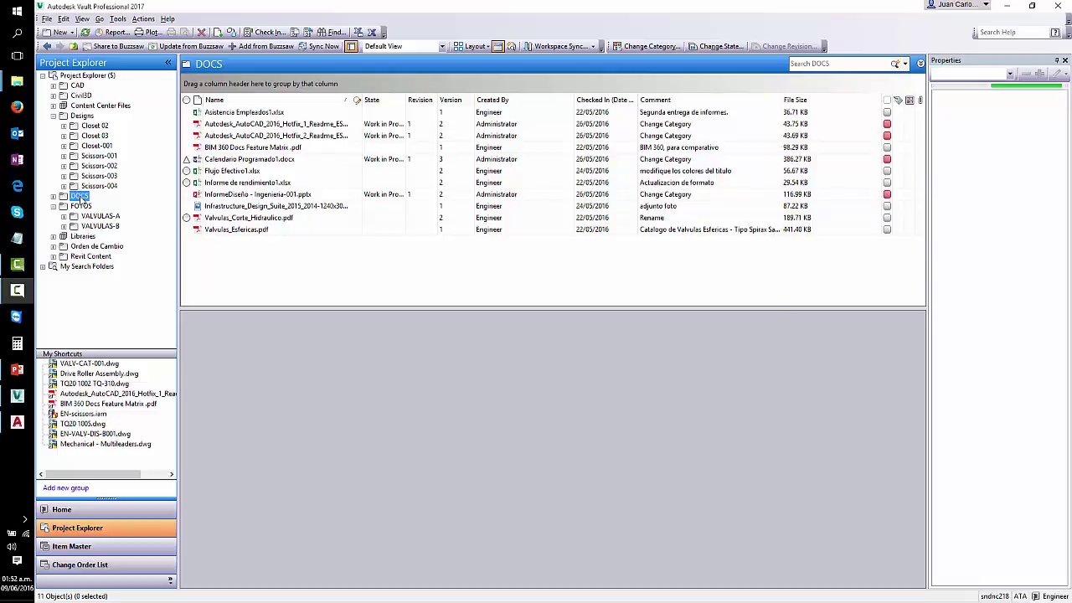
{"action": "left_click", "coordinate": [230, 116]}
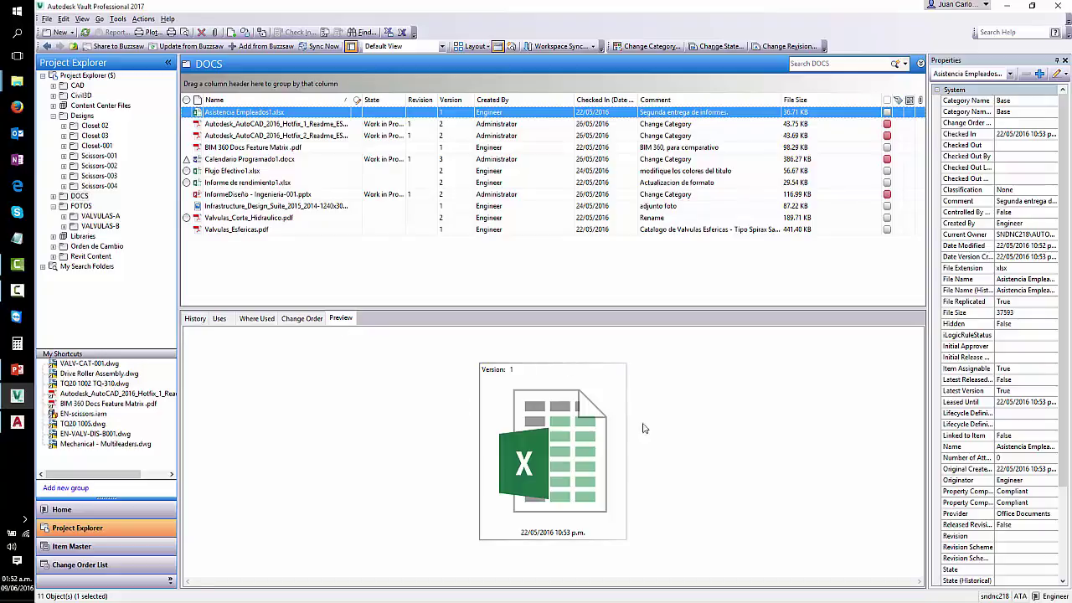
{"action": "double_click", "coordinate": [545, 444]}
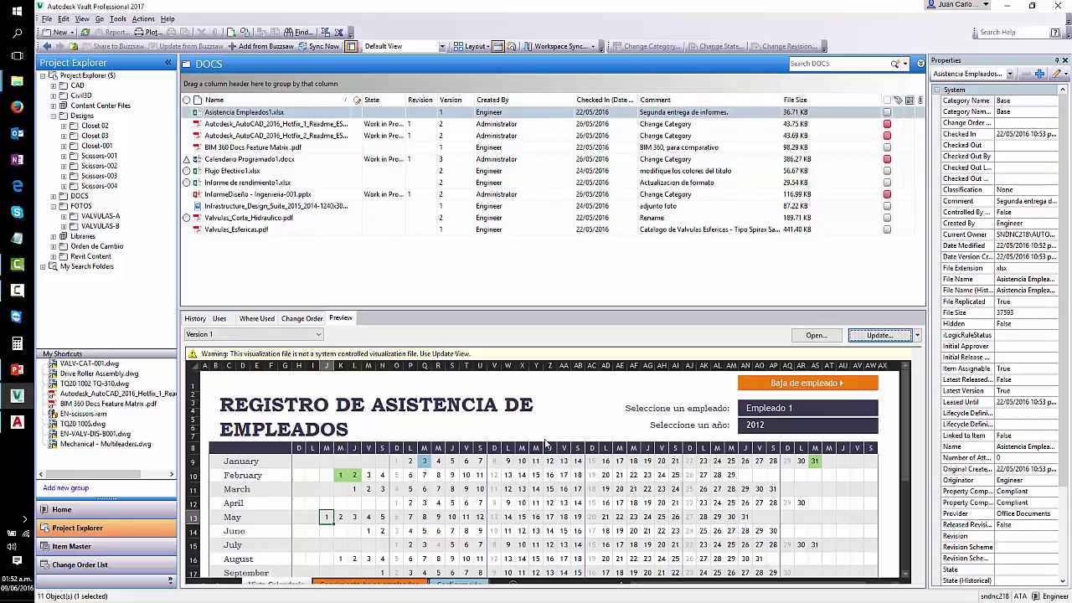
{"action": "scroll", "coordinate": [508, 426], "scroll_direction": "down", "scroll_amount": 1}
{"action": "scroll", "coordinate": [508, 425], "scroll_direction": "down", "scroll_amount": 3}
{"action": "scroll", "coordinate": [508, 426], "scroll_direction": "up", "scroll_amount": 5}
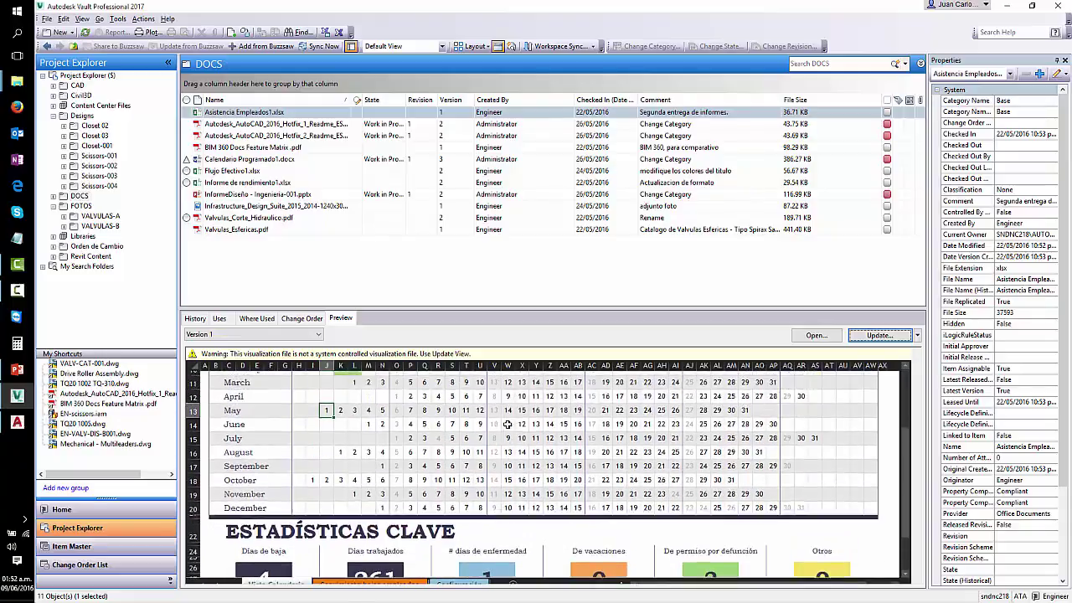
{"action": "left_click_drag", "start_coordinate": [410, 489], "coordinate": [589, 494]}
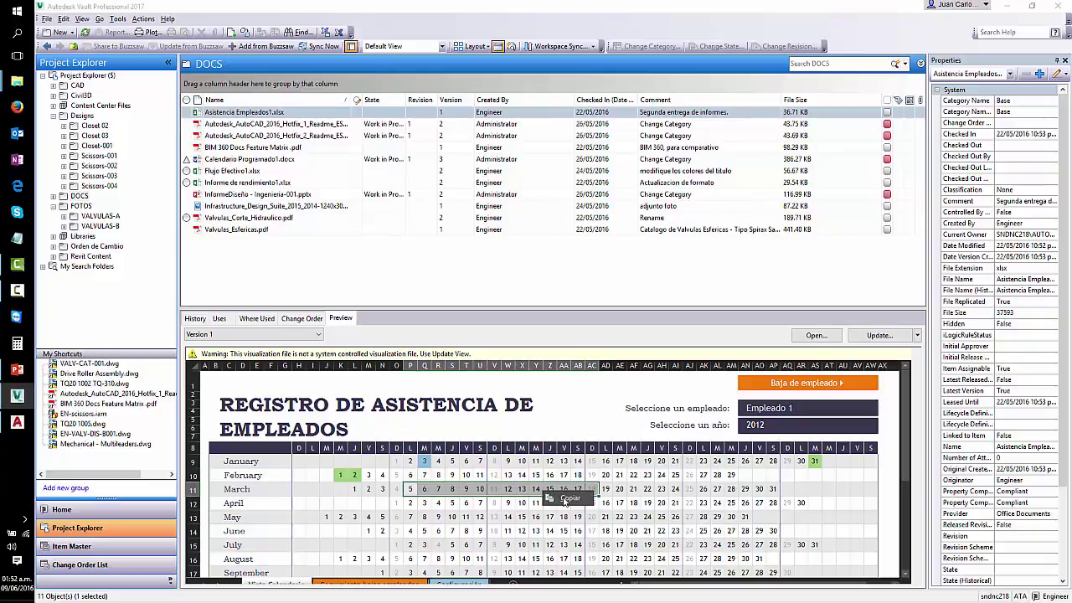
{"action": "key", "text": "ctrl+c"}
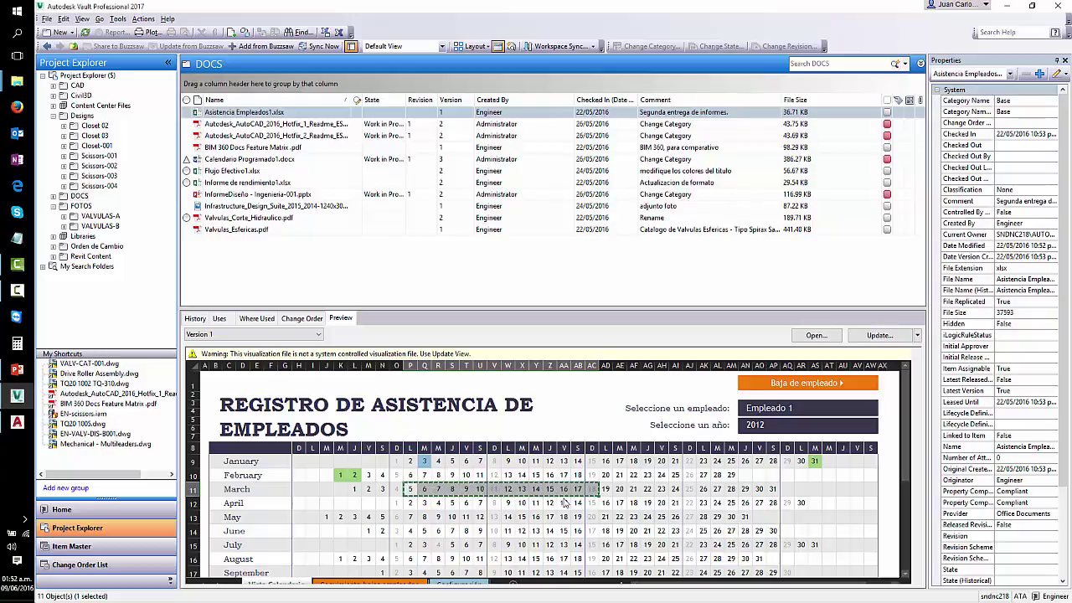
- Preview the content of the Autodesk AutoCAD 2016 Hotfix 1 Readme PDF in the DOCS folder
{"action": "left_click", "coordinate": [282, 124]}
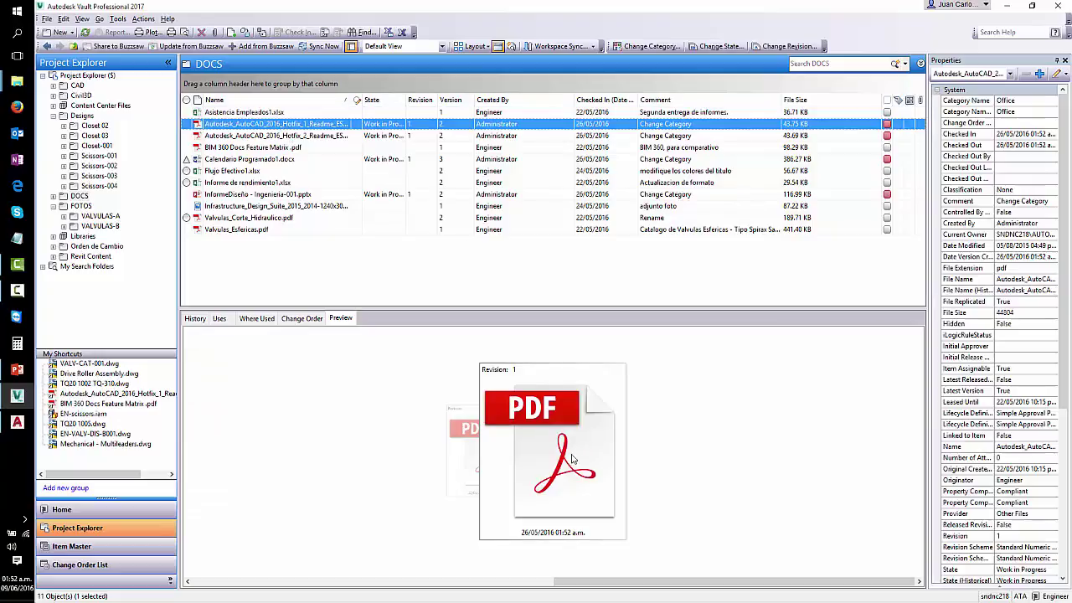
{"action": "left_click", "coordinate": [568, 463]}
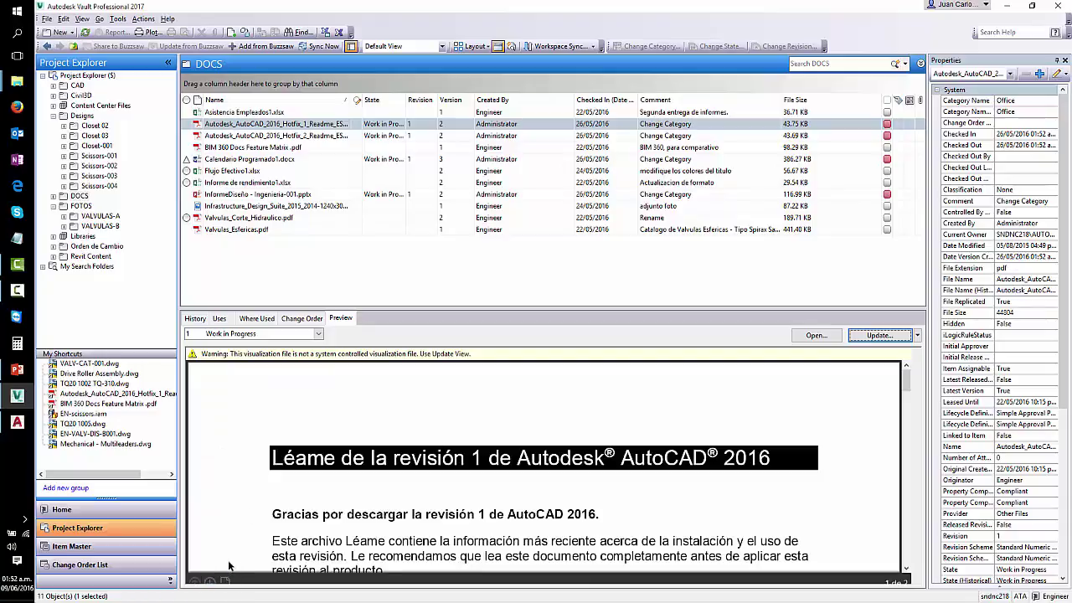
{"action": "left_click", "coordinate": [225, 580]}
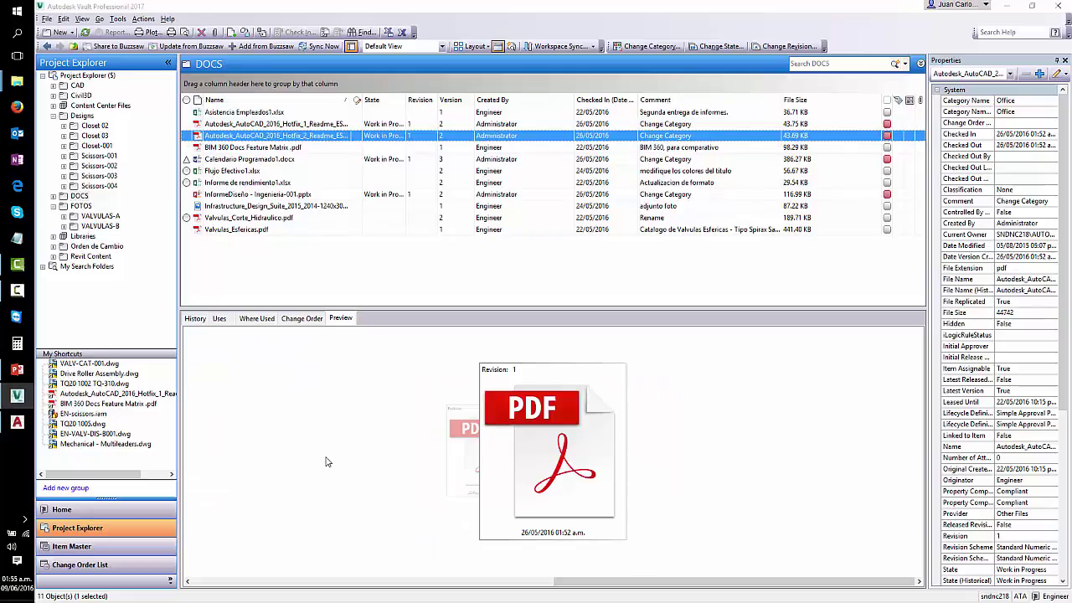
- Preview the drawing sheet of scissors.dwfx in the Scissors-001 folder under Designs
{"action": "left_click", "coordinate": [117, 158]}
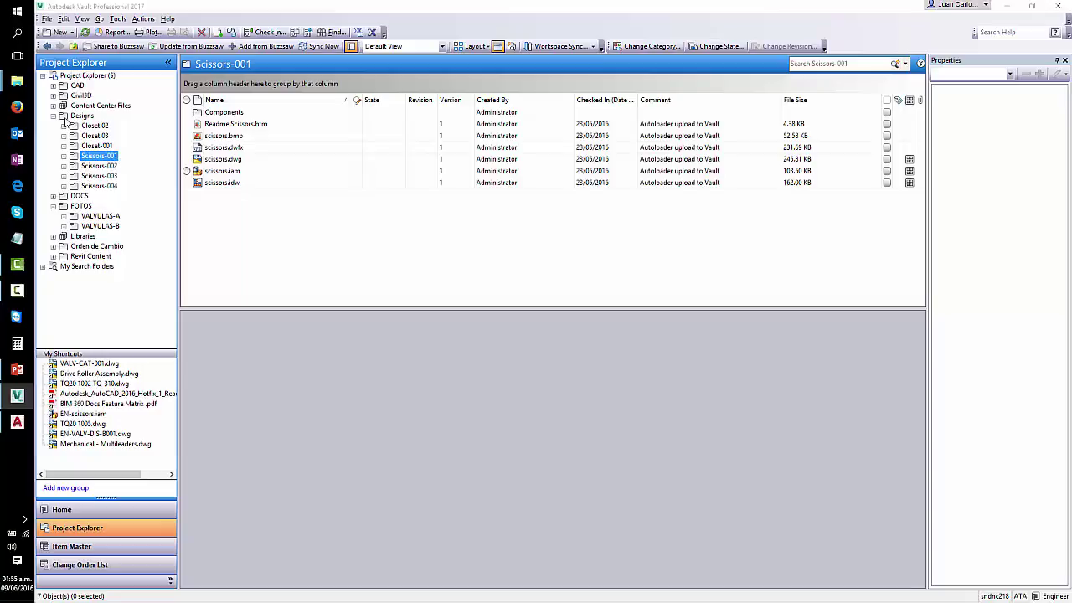
{"action": "left_click", "coordinate": [222, 149]}
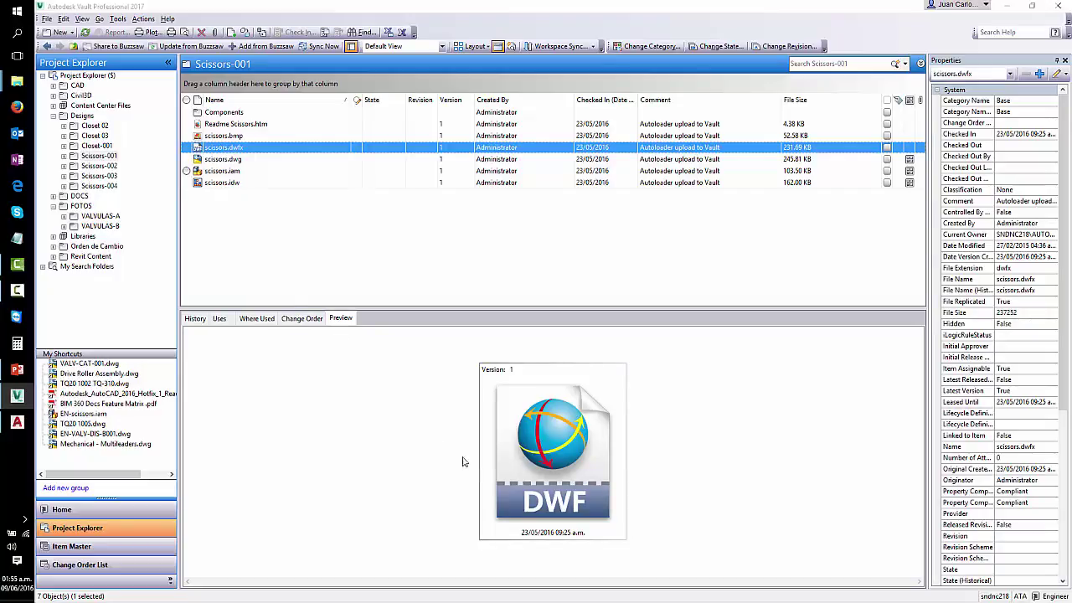
{"action": "left_click", "coordinate": [554, 451]}
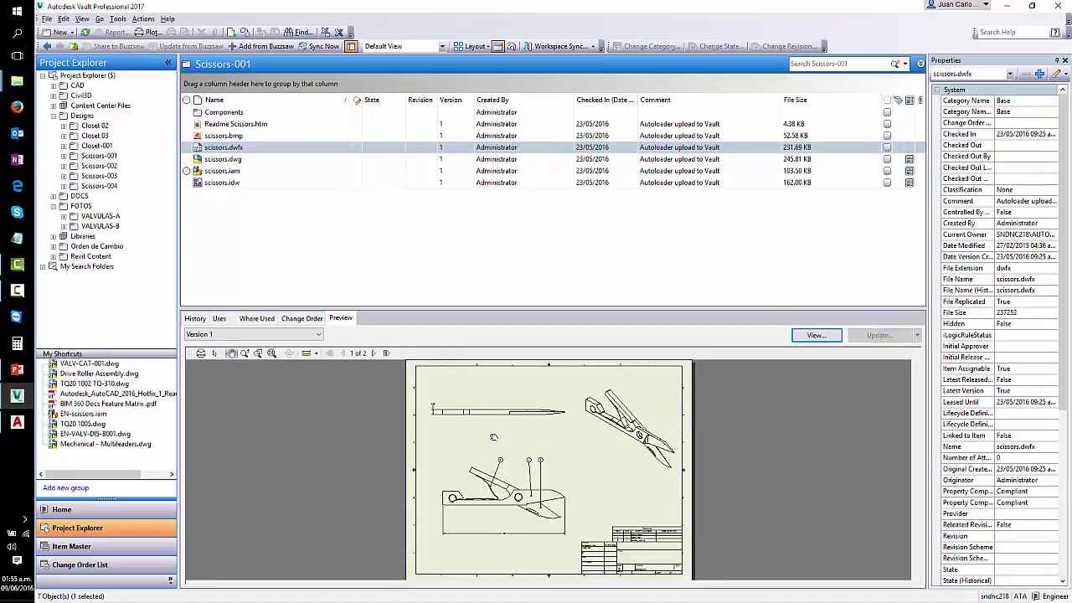
- Inspect the drawing on the first sheet of scissors.dwfx and the 3D scissors model on its second sheet
{"action": "scroll", "coordinate": [494, 444], "scroll_direction": "up", "scroll_amount": 5}
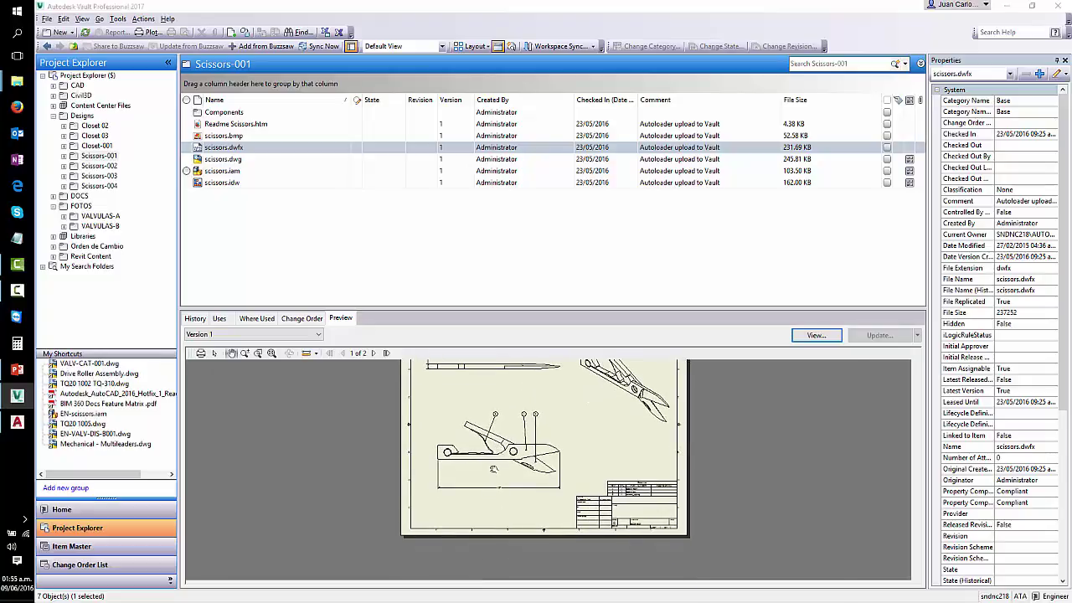
{"action": "scroll", "coordinate": [494, 470], "scroll_direction": "down", "scroll_amount": 6}
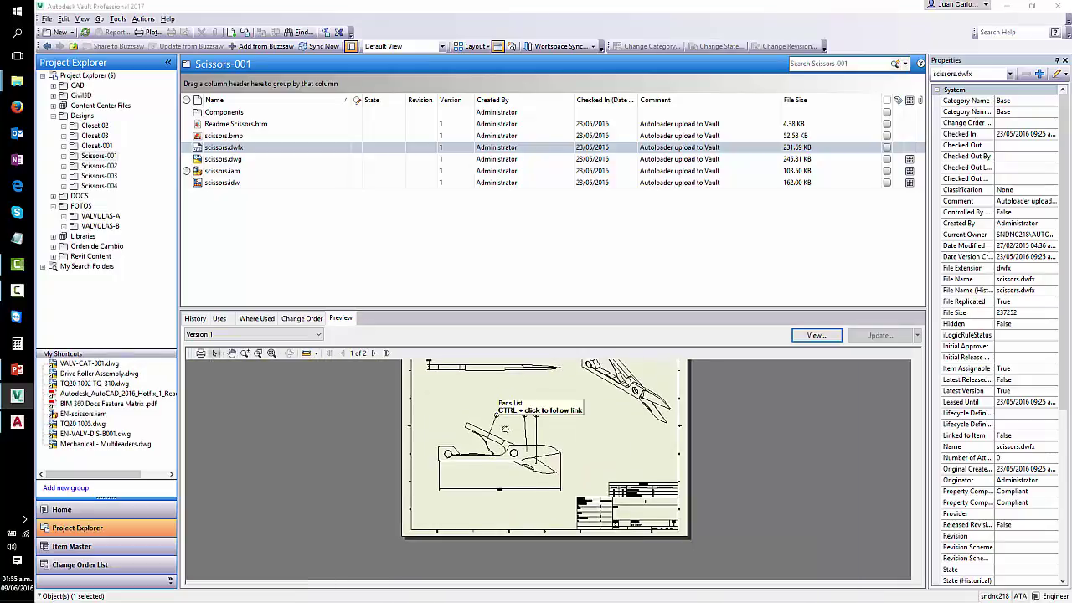
{"action": "middle_click_drag", "start_coordinate": [506, 465], "coordinate": [503, 470]}
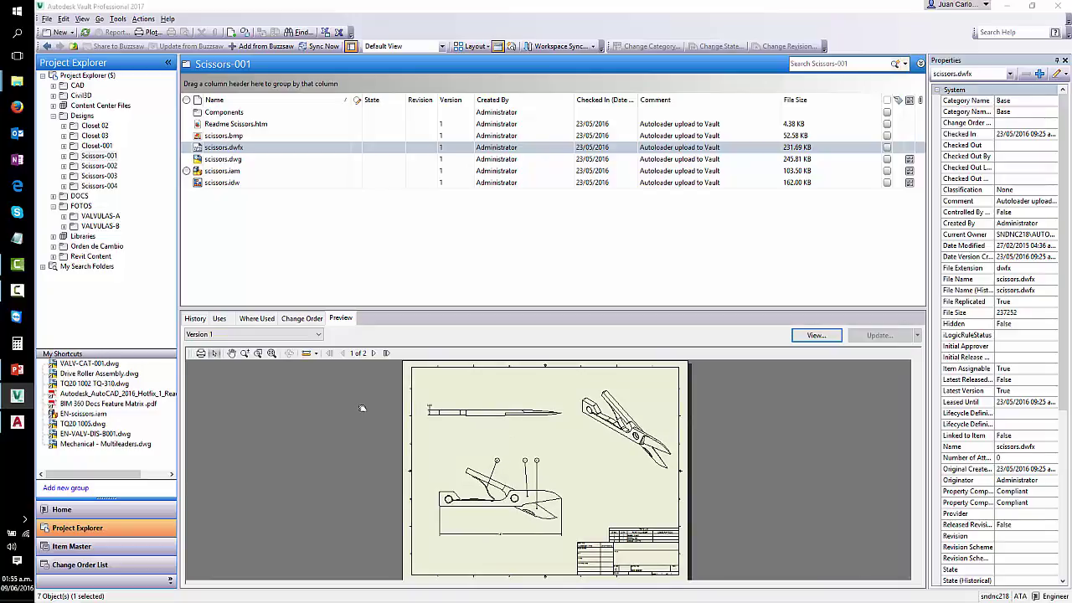
{"action": "left_click", "coordinate": [374, 353]}
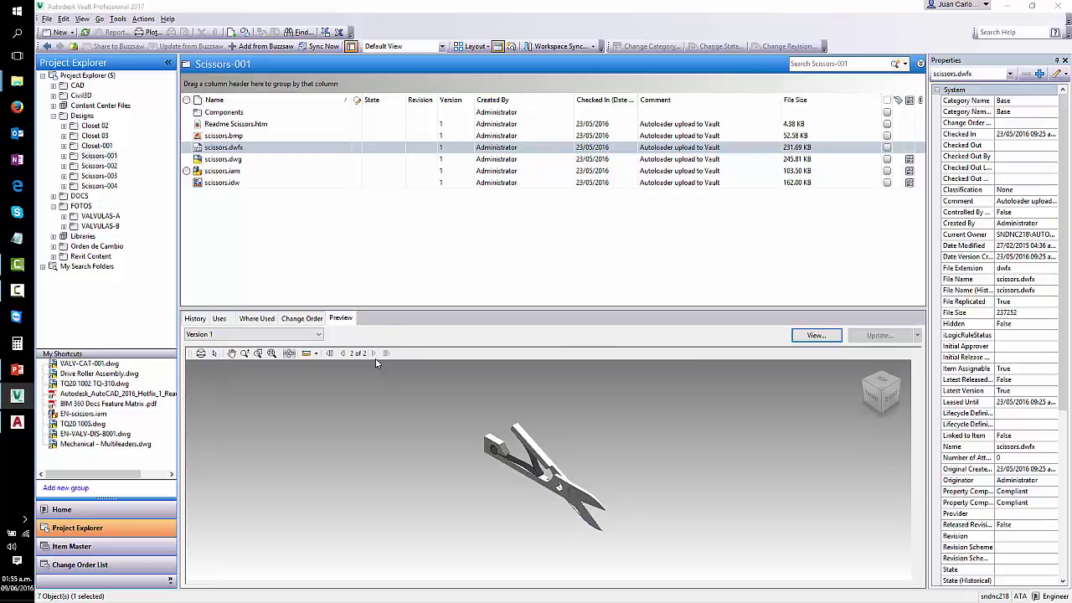
{"action": "scroll", "coordinate": [540, 460], "scroll_direction": "up", "scroll_amount": 3}
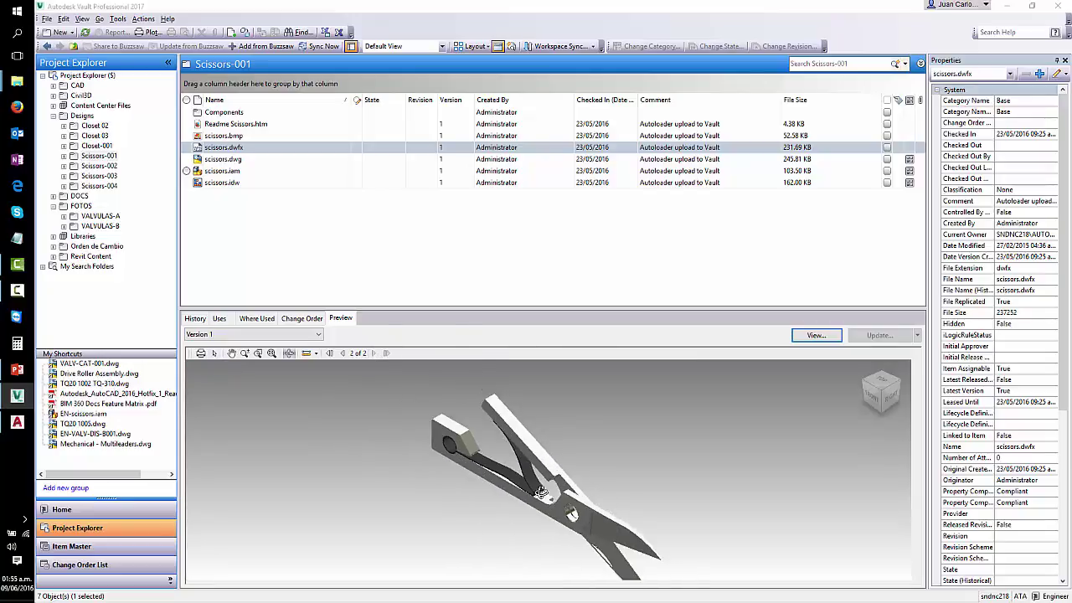
{"action": "mouse_move", "coordinate": [542, 492]}
{"action": "left_mouse_down"}
{"action": "mouse_move", "coordinate": [473, 496]}
{"action": "mouse_move", "coordinate": [517, 499]}
{"action": "mouse_move", "coordinate": [494, 452]}
{"action": "mouse_move", "coordinate": [445, 419]}
{"action": "mouse_move", "coordinate": [496, 411]}
{"action": "mouse_move", "coordinate": [501, 388]}
{"action": "left_mouse_up"}
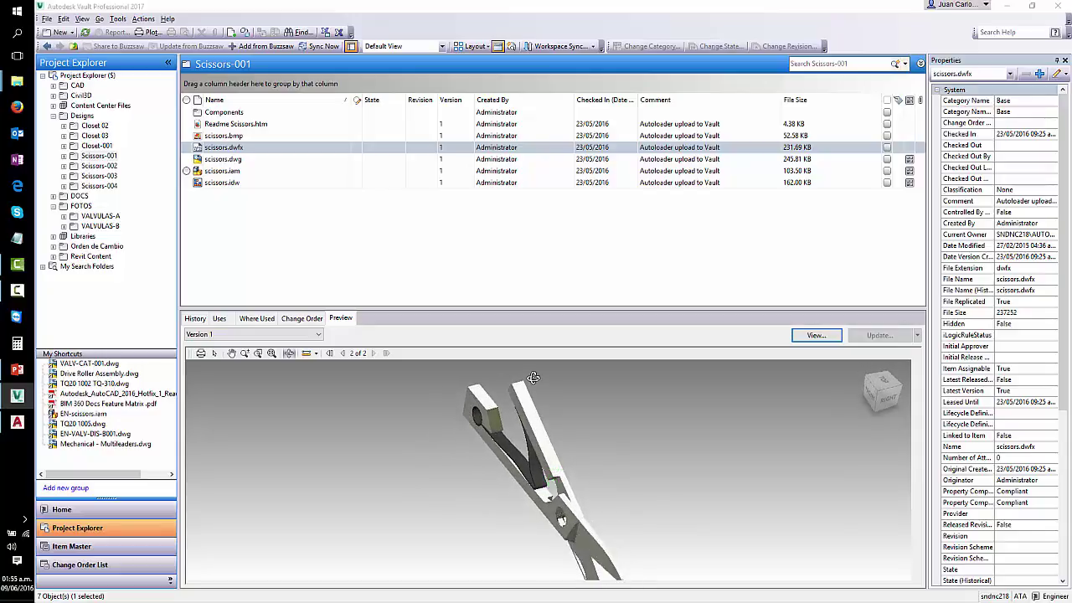
{"action": "scroll", "coordinate": [533, 378], "scroll_direction": "up", "scroll_amount": 8}
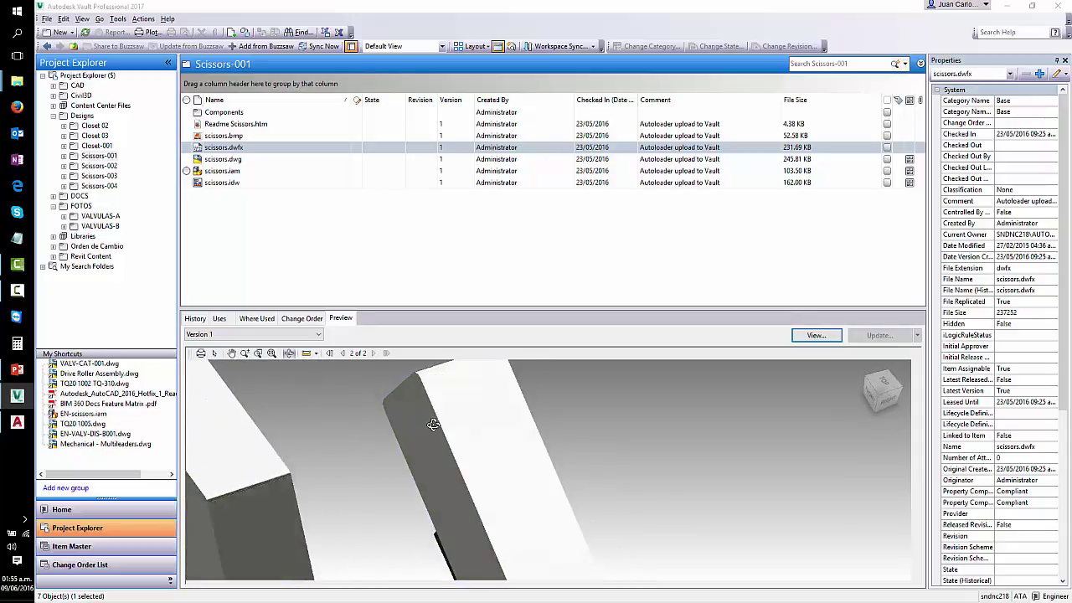
{"action": "scroll", "coordinate": [433, 424], "scroll_direction": "down", "scroll_amount": 6}
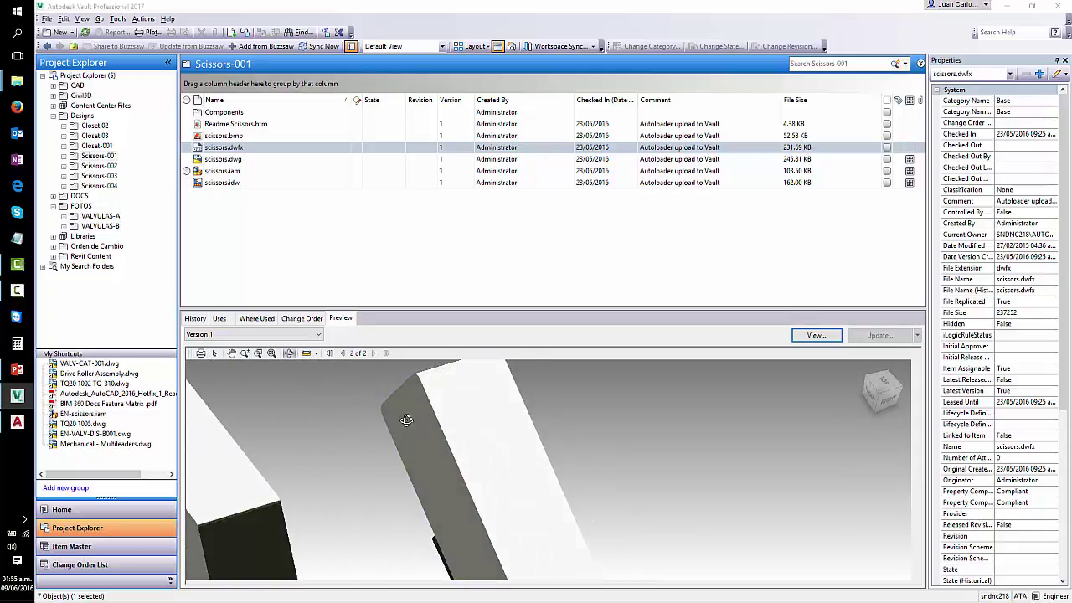
- Measure the thickness of the handle block beside the round hole with the Length tool and place its dimension label beside the model
{"action": "left_click", "coordinate": [316, 354]}
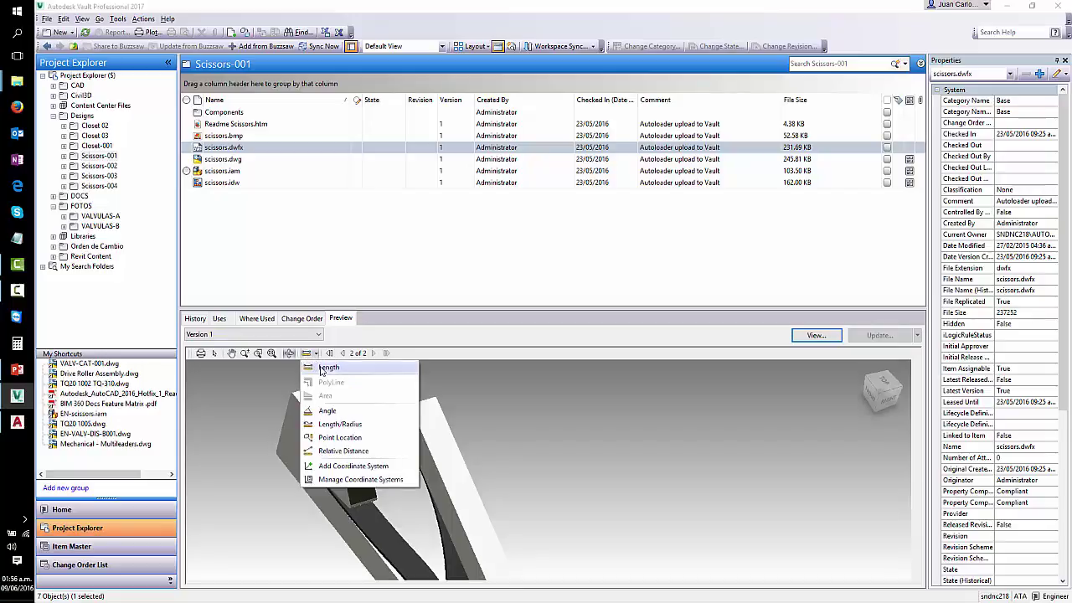
{"action": "left_click", "coordinate": [323, 368]}
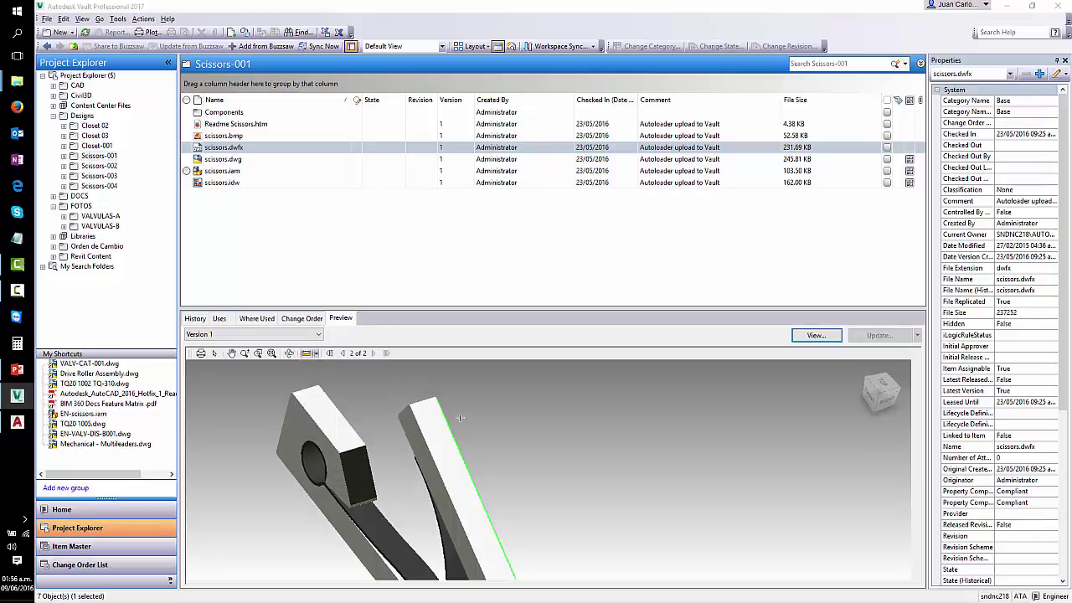
{"action": "left_click", "coordinate": [307, 418]}
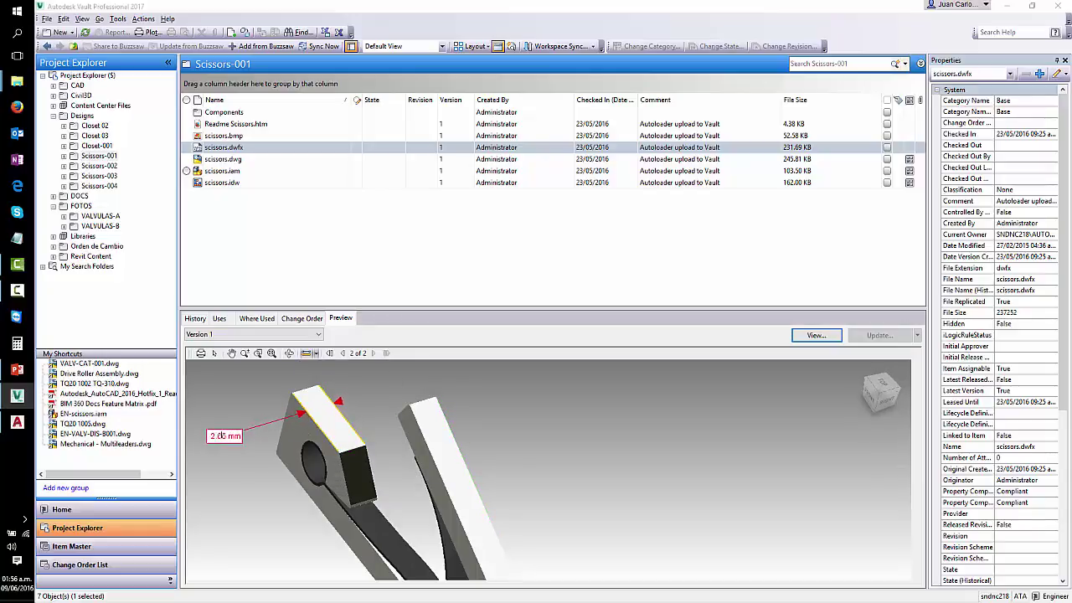
{"action": "left_click", "coordinate": [222, 434]}
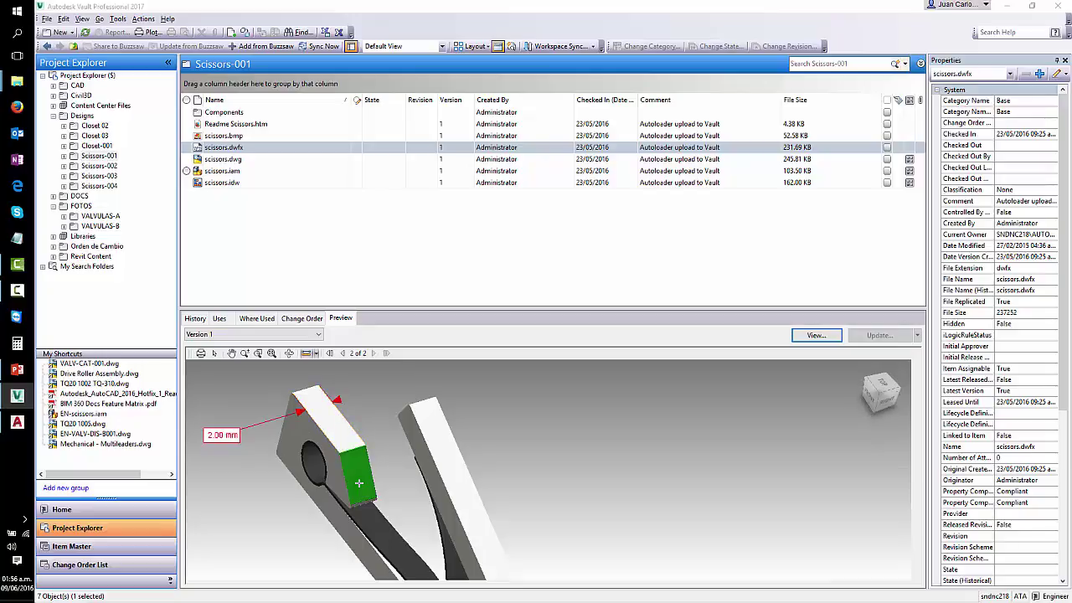